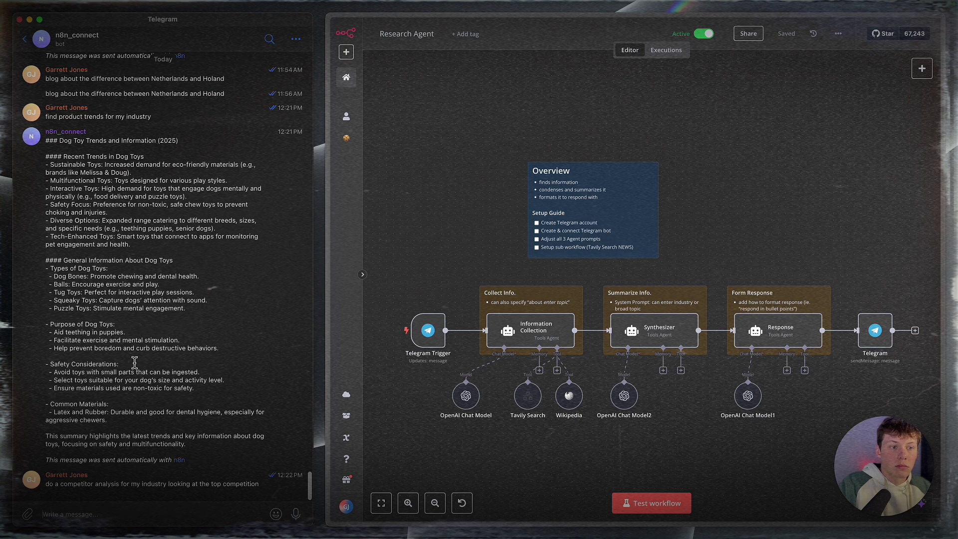
scroll(135, 363, up, 3)
scroll(134, 362, down, 3)
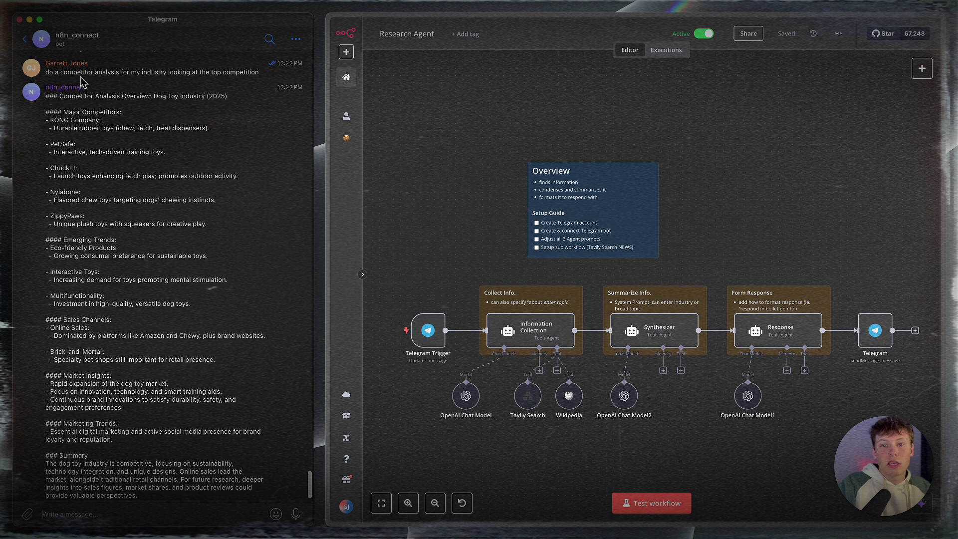
drag(64, 112, 102, 114)
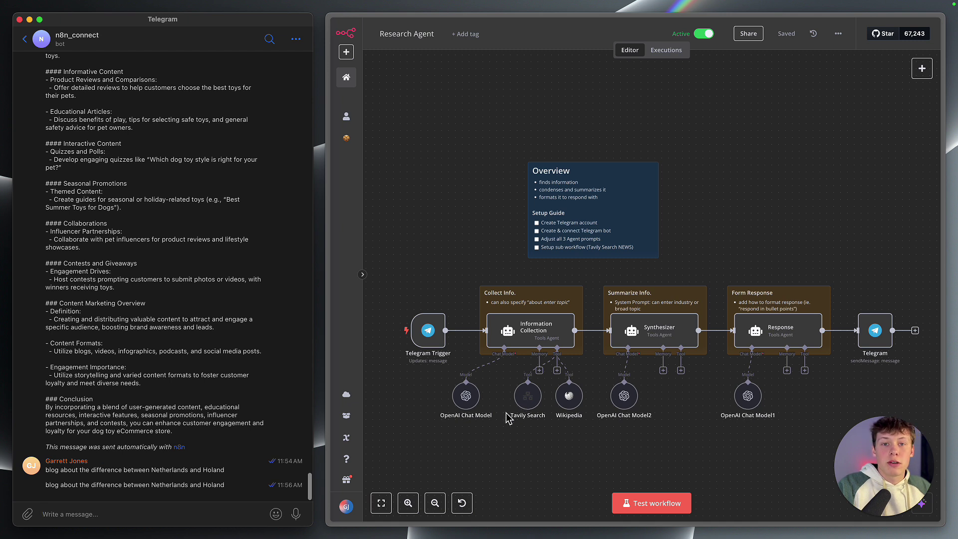
Step: Review the system message of the Information Collection agent node and return to the canvas
double_click(517, 339)
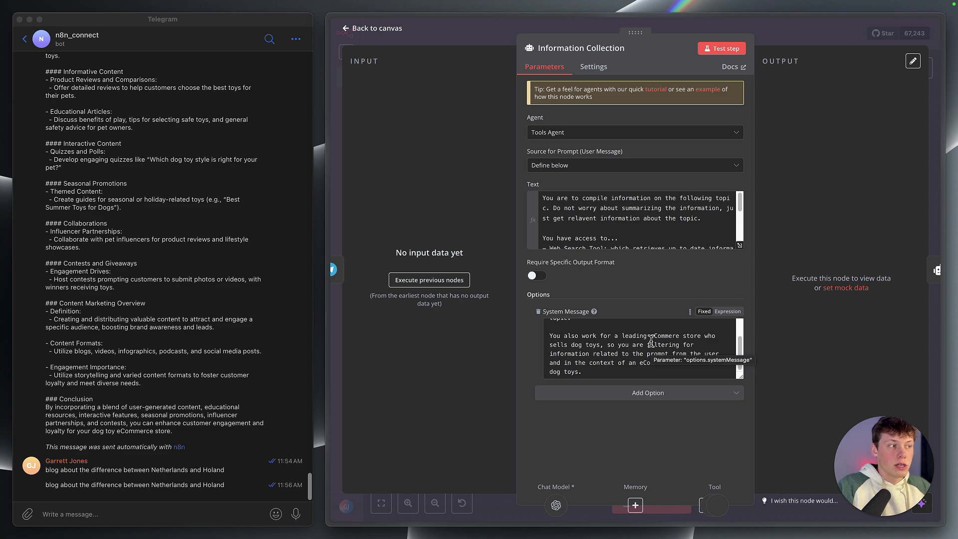
click(805, 37)
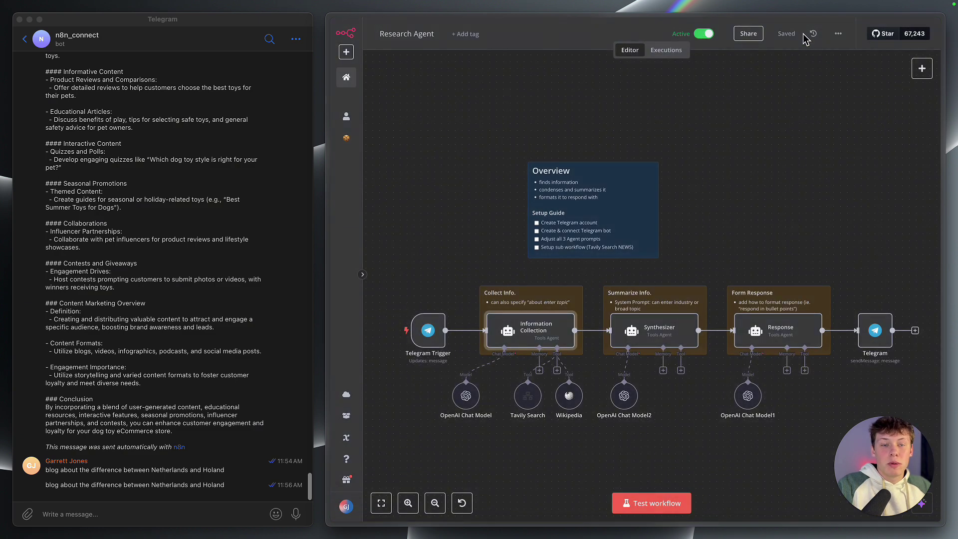
click(451, 288)
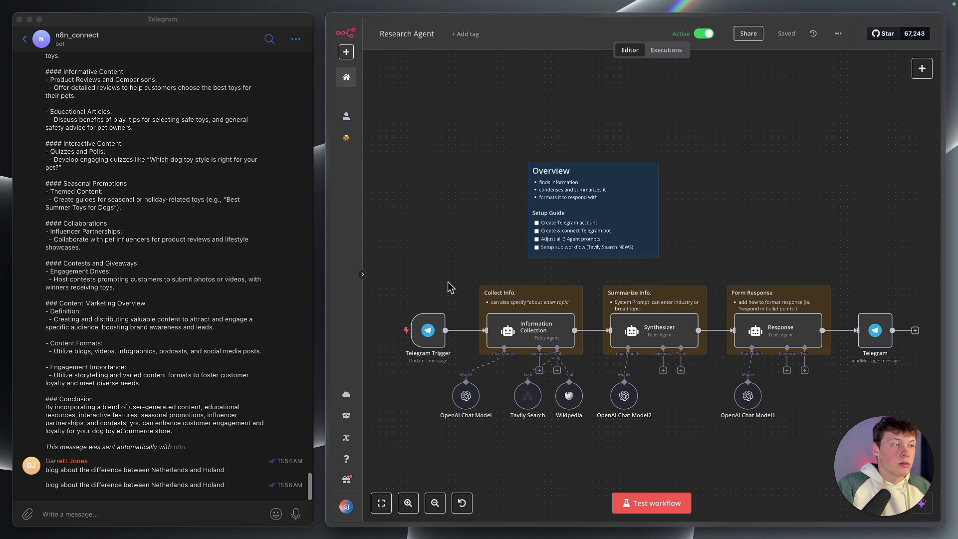
Step: Send the n8n_connect bot the message "find product trends for my industry" in Telegram
click(179, 512)
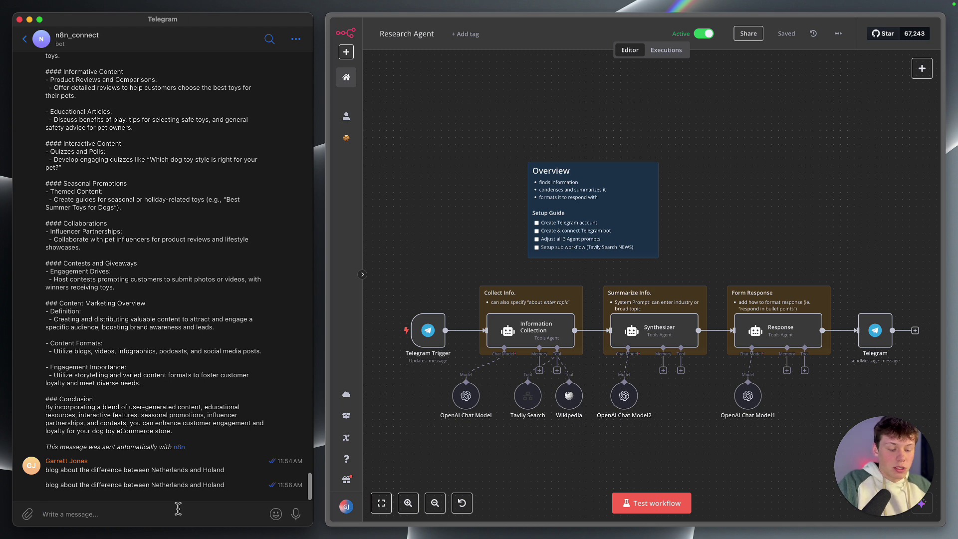
text(find prod)
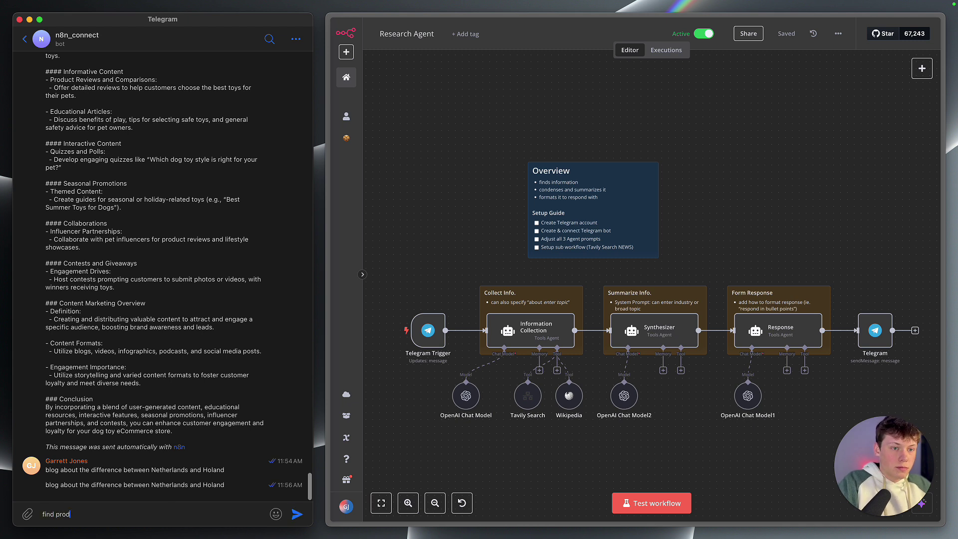
text(uct trends for my industry)
key(Return)
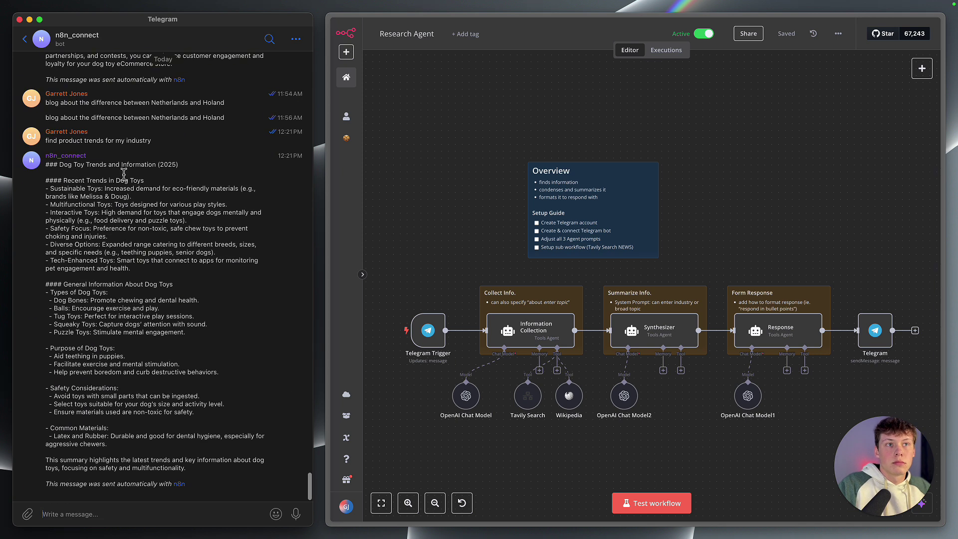
Step: Read through the bot's product trends reply, from its title to the recent trends and general information headings
drag(75, 164, 181, 165)
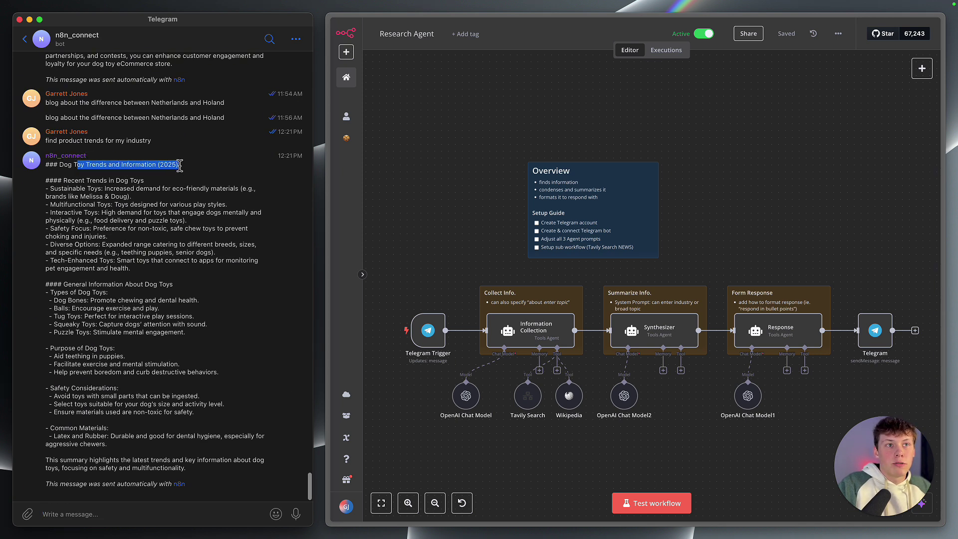
click(180, 166)
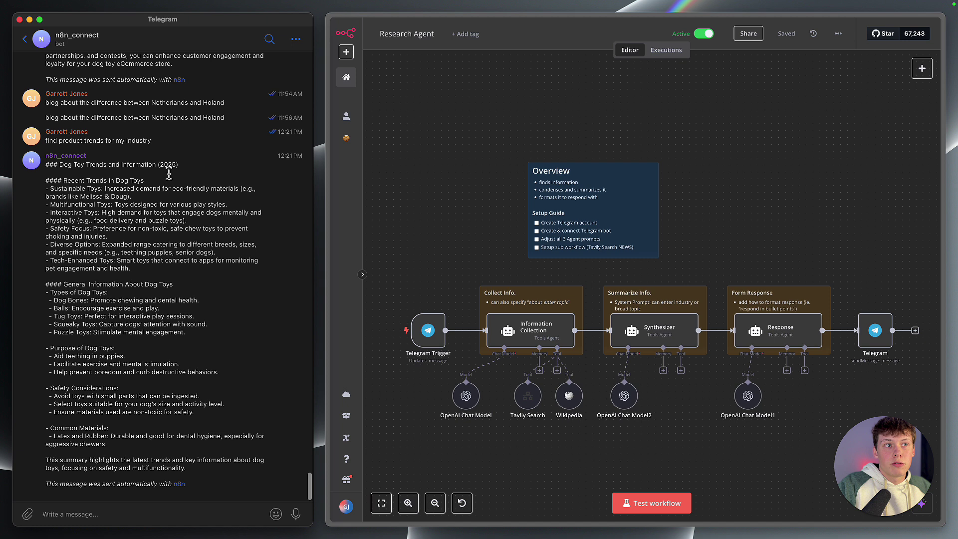
scroll(119, 244, down, 2)
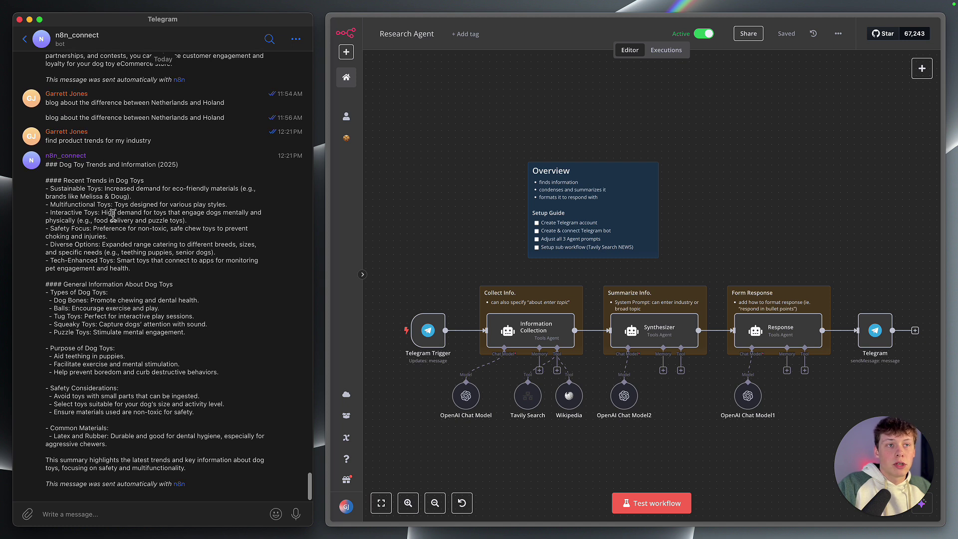
drag(62, 181, 139, 182)
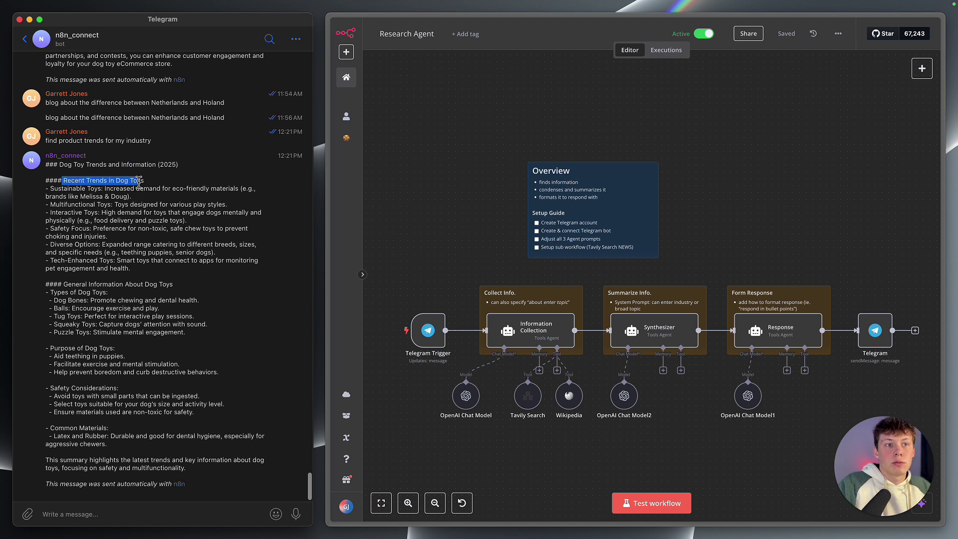
triple_click(90, 284)
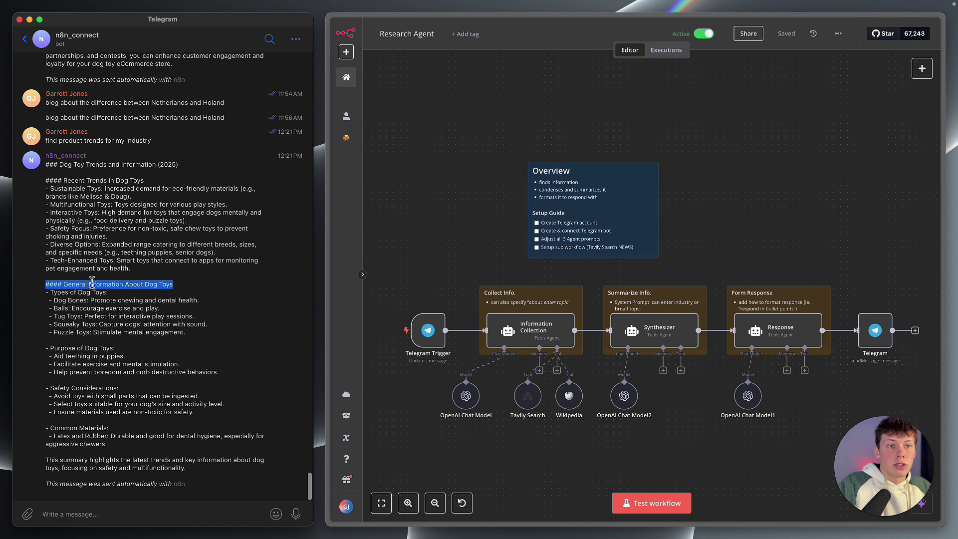
click(104, 325)
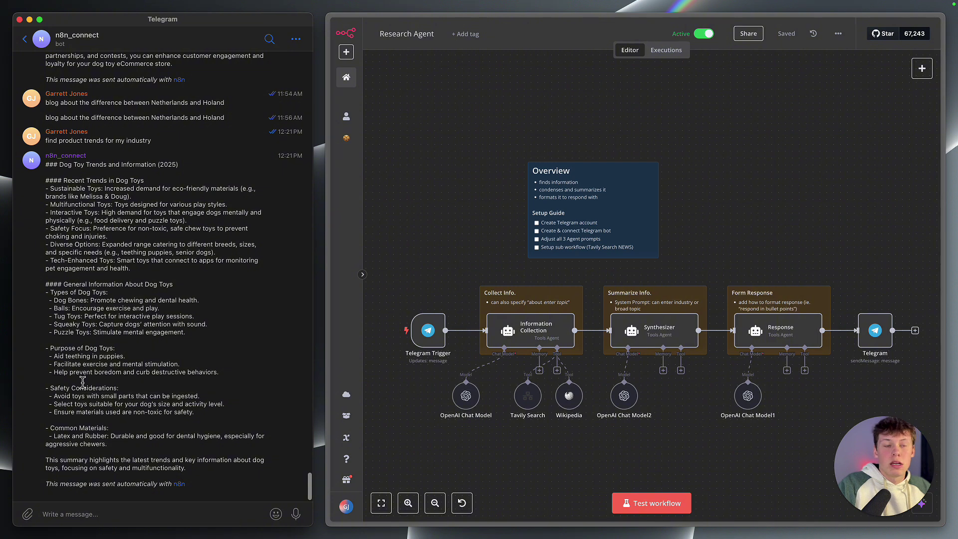
Step: Send the bot the message "do a competitor analysis for my industry looking at the top competition"
click(104, 511)
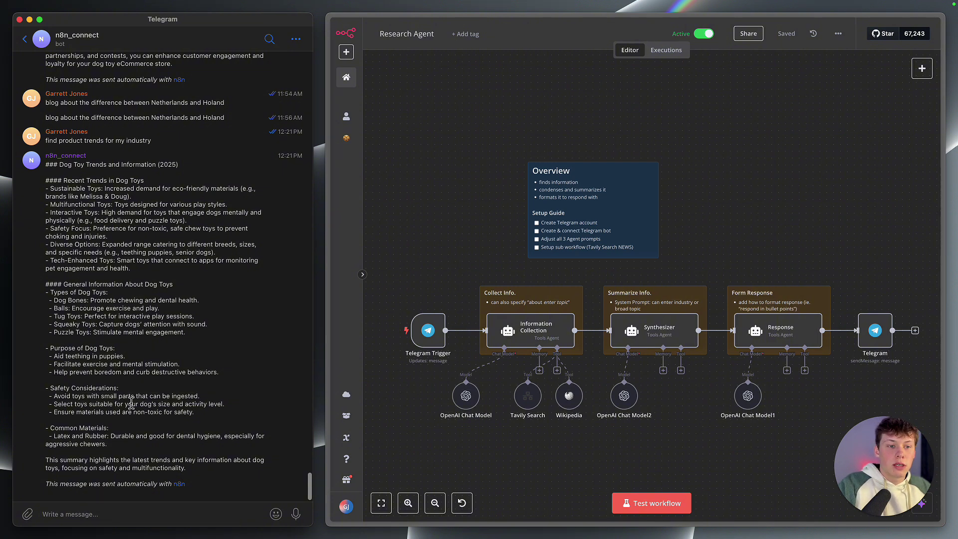
text(do a compeitito)
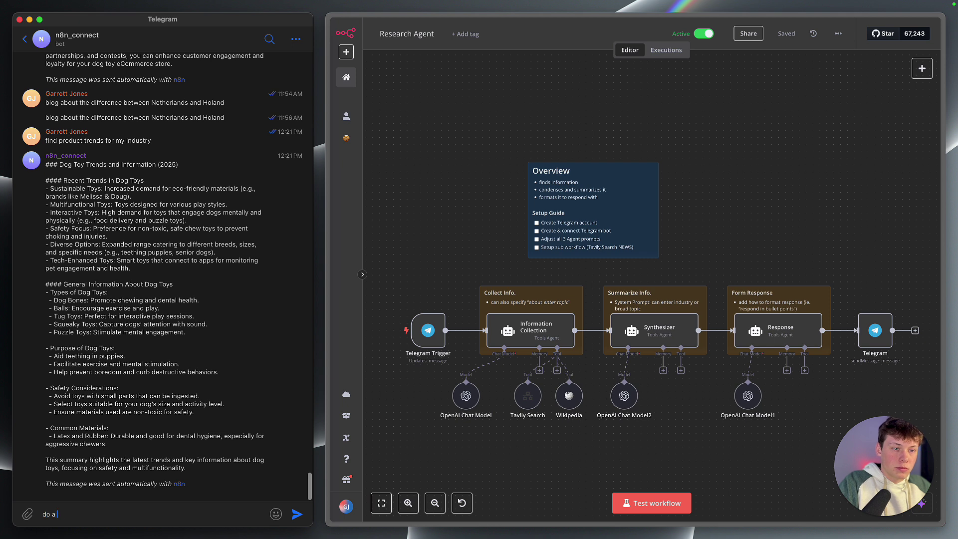
key(BackSpace)
key(BackSpace)
key(BackSpace)
key(BackSpace)
key(BackSpace)
text(titor analysis for )
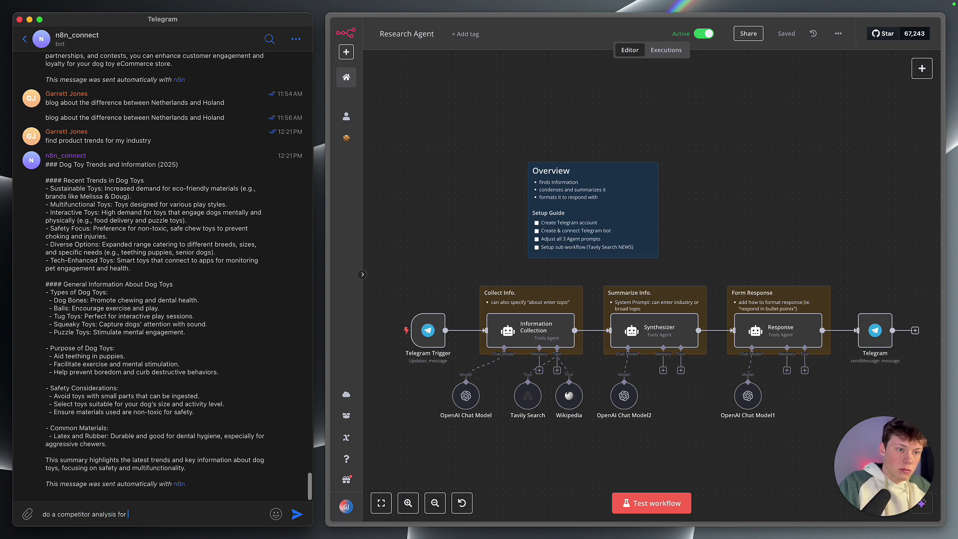
text(my industry looking at the top competition)
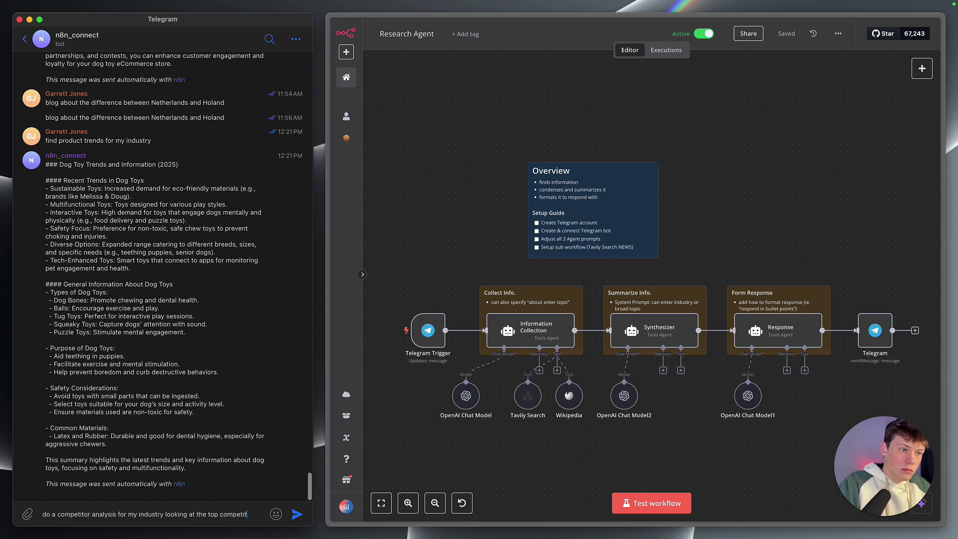
key(Return)
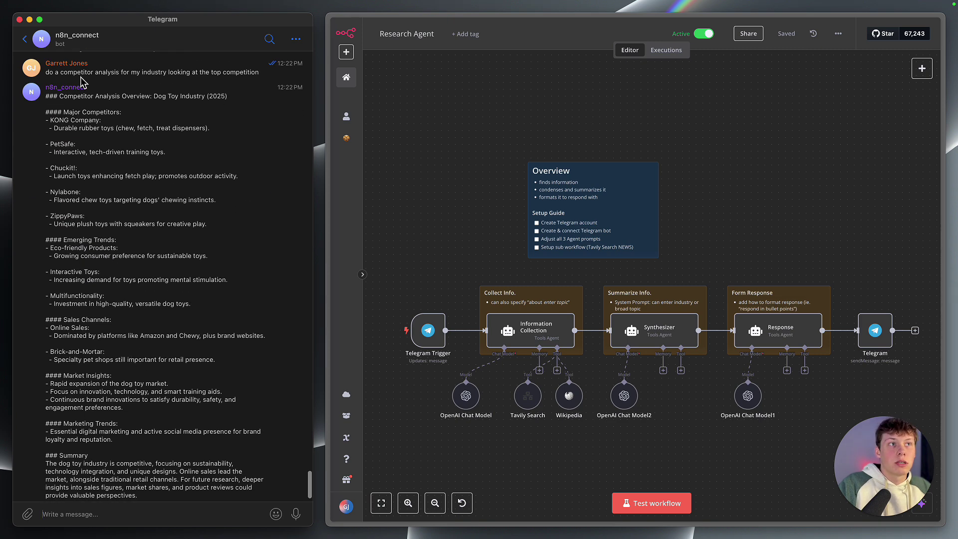
Step: Examine the competitor analysis reply's sections on major competitors, emerging trends, sales channels and market insights
drag(59, 112, 93, 114)
click(95, 119)
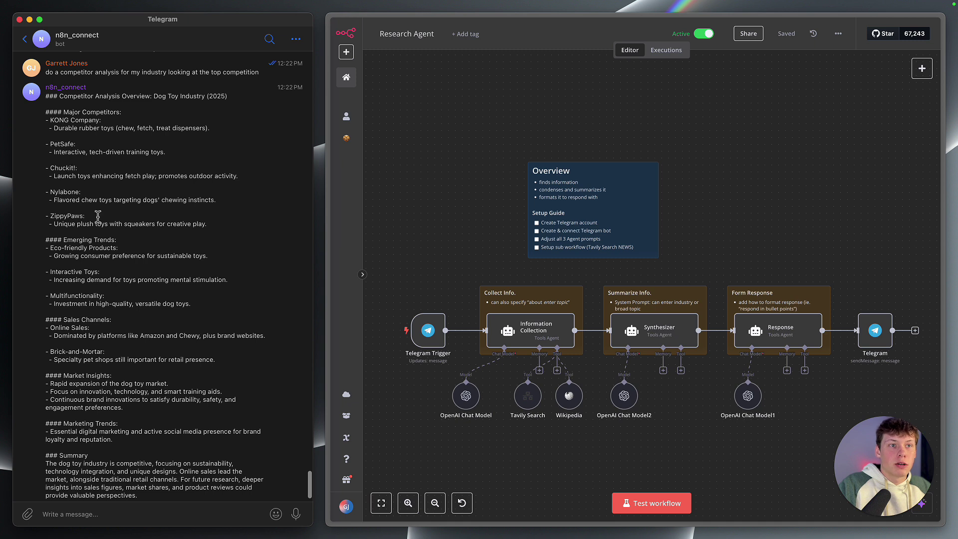
scroll(68, 169, down, 2)
click(51, 215)
drag(51, 214, 122, 215)
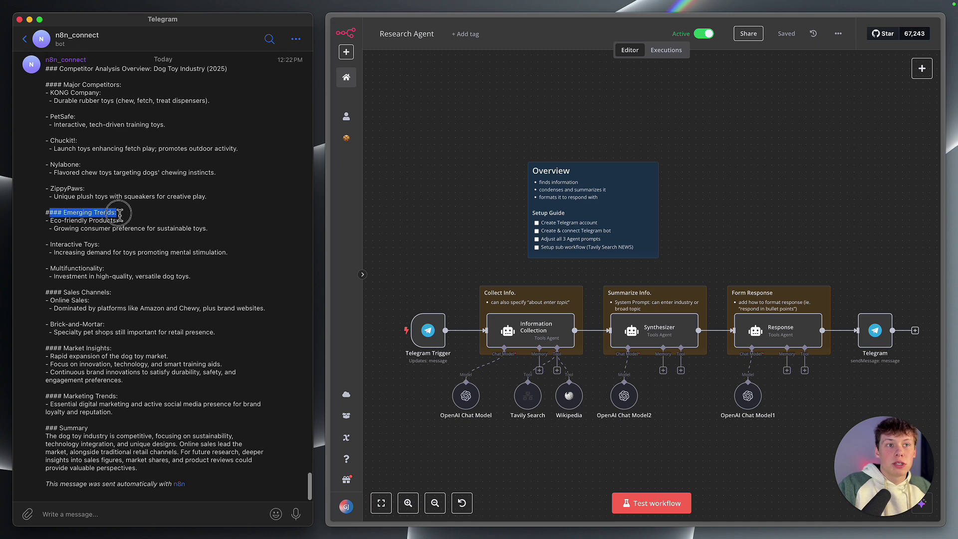
click(120, 216)
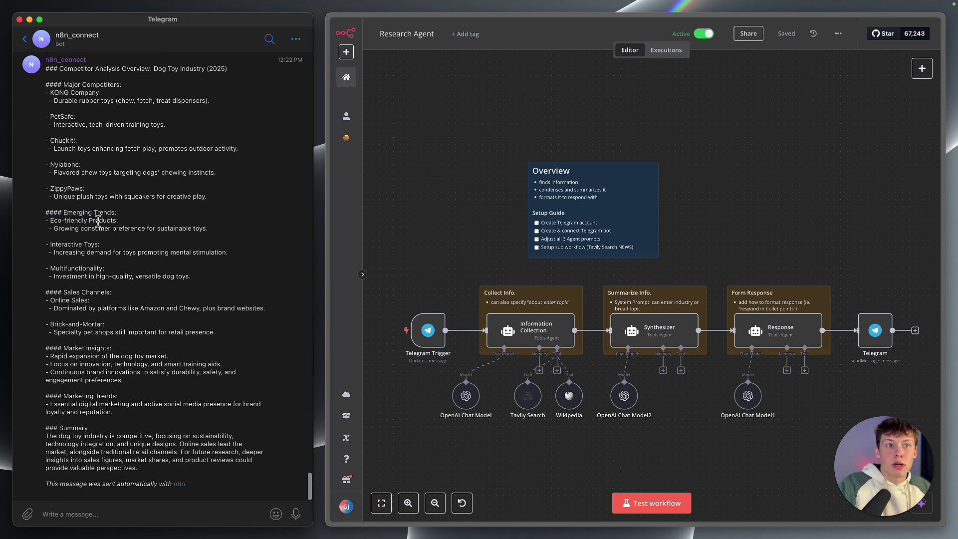
double_click(98, 221)
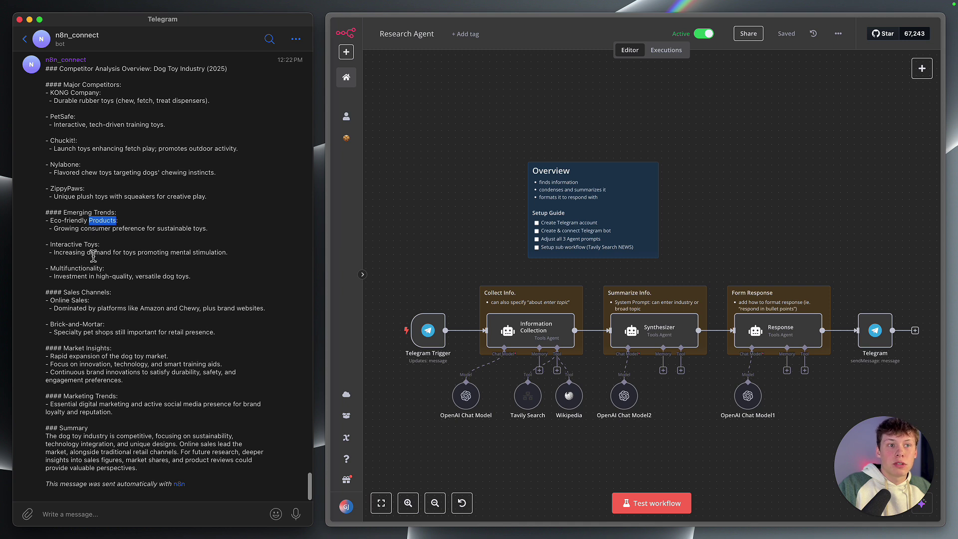
triple_click(83, 293)
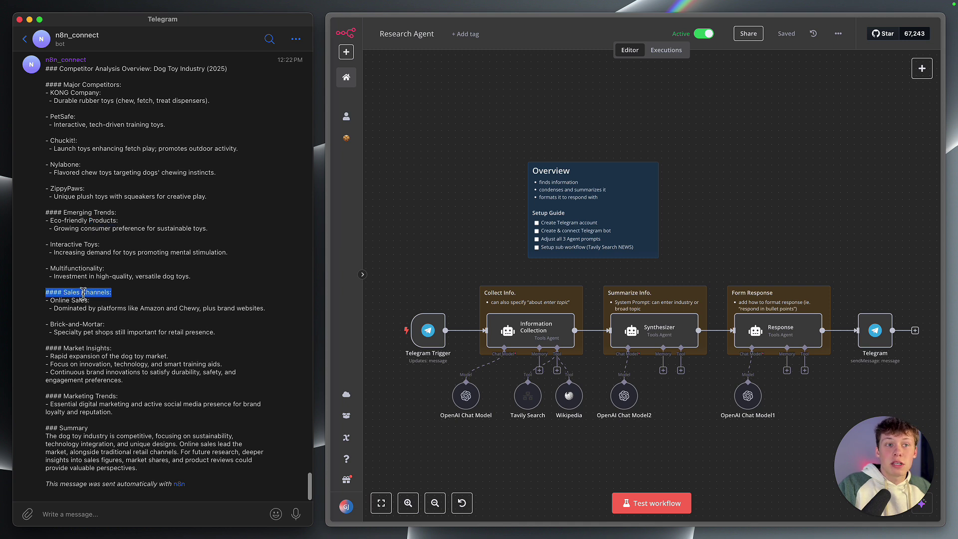
click(59, 301)
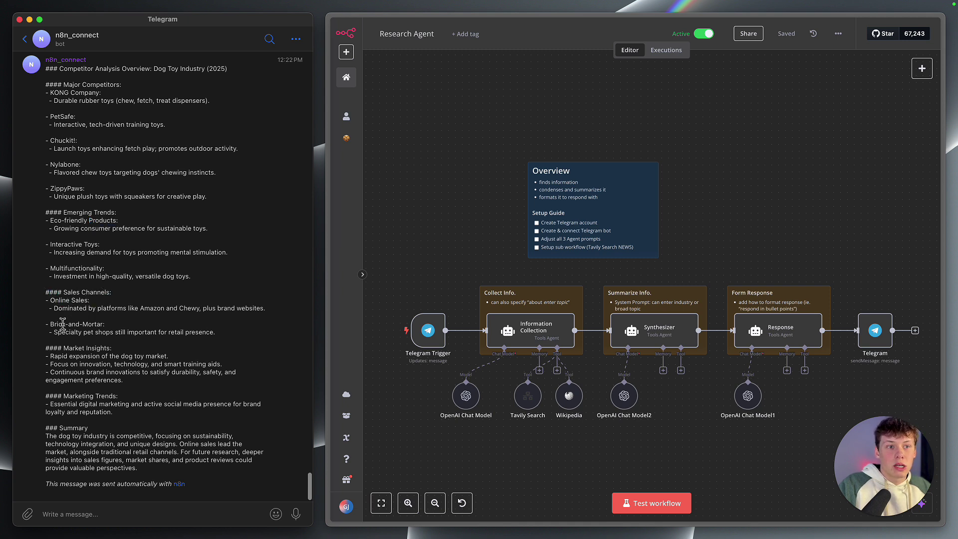
drag(62, 324, 114, 324)
click(114, 324)
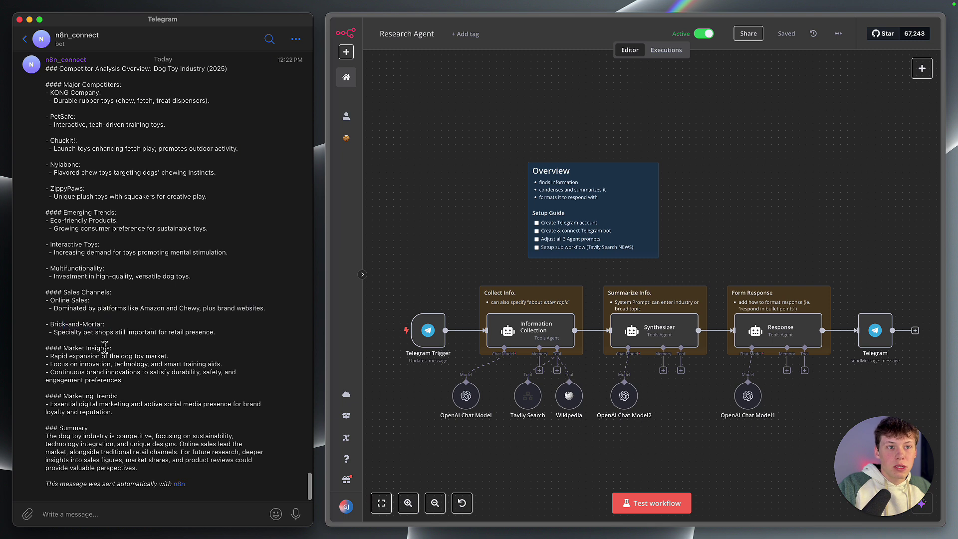
drag(53, 348, 121, 381)
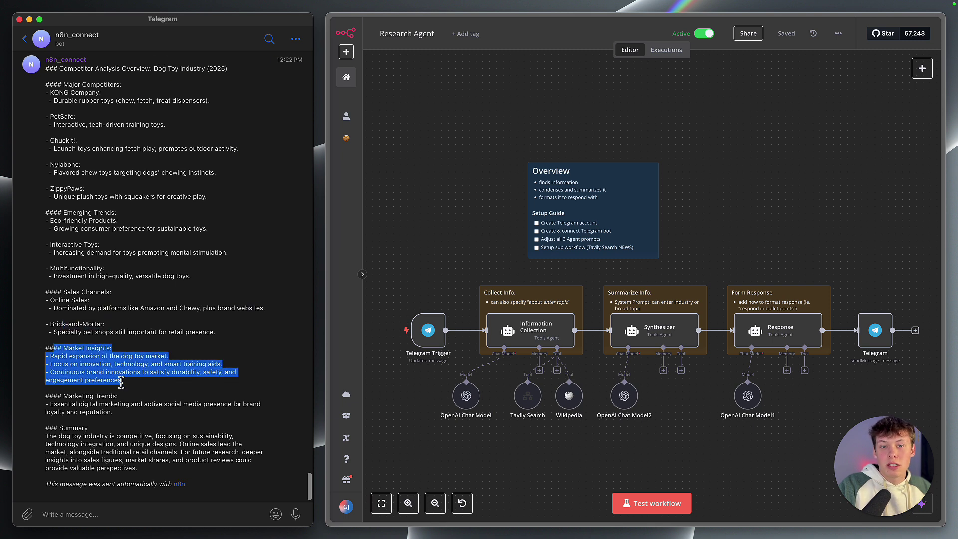
click(121, 382)
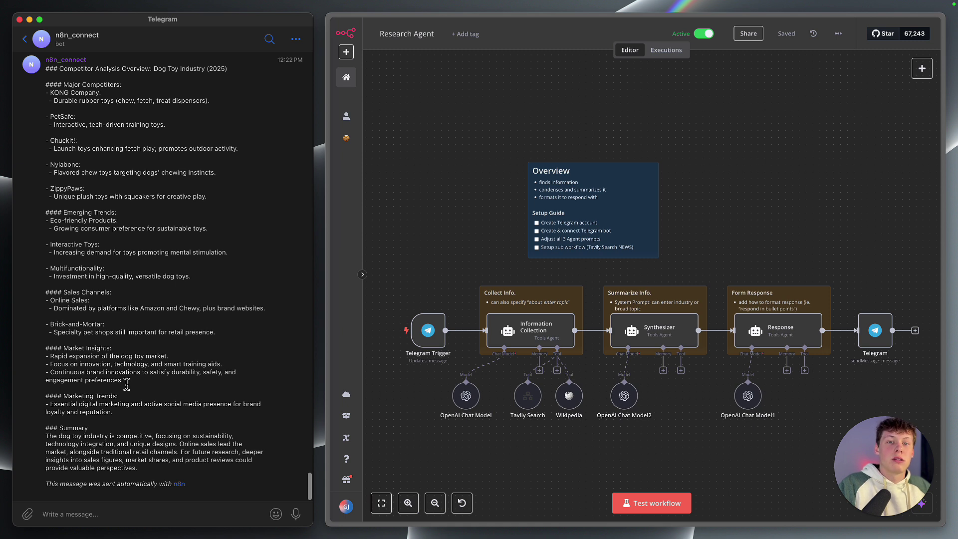
Step: Leave the Research Agent workflow for the overview in n8n and create a new blank workflow
click(398, 422)
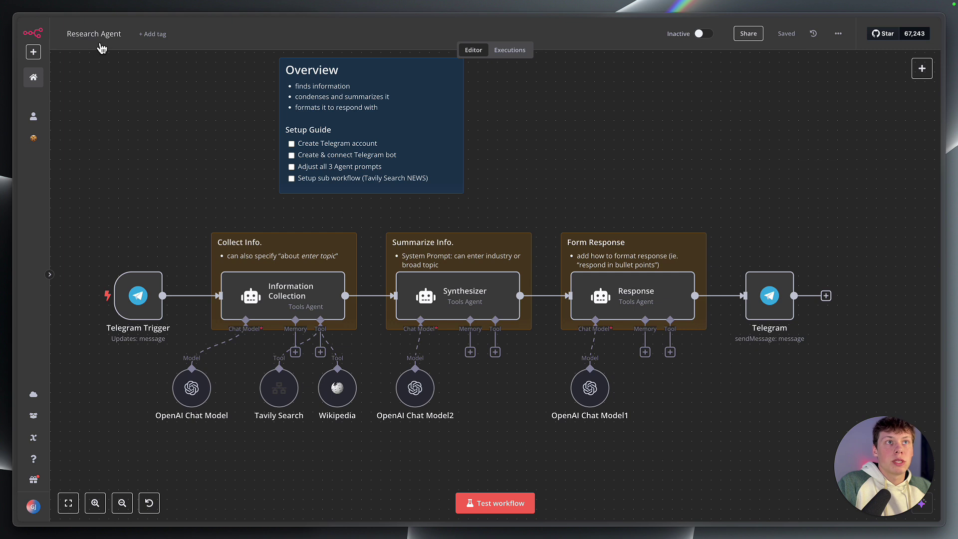
click(268, 427)
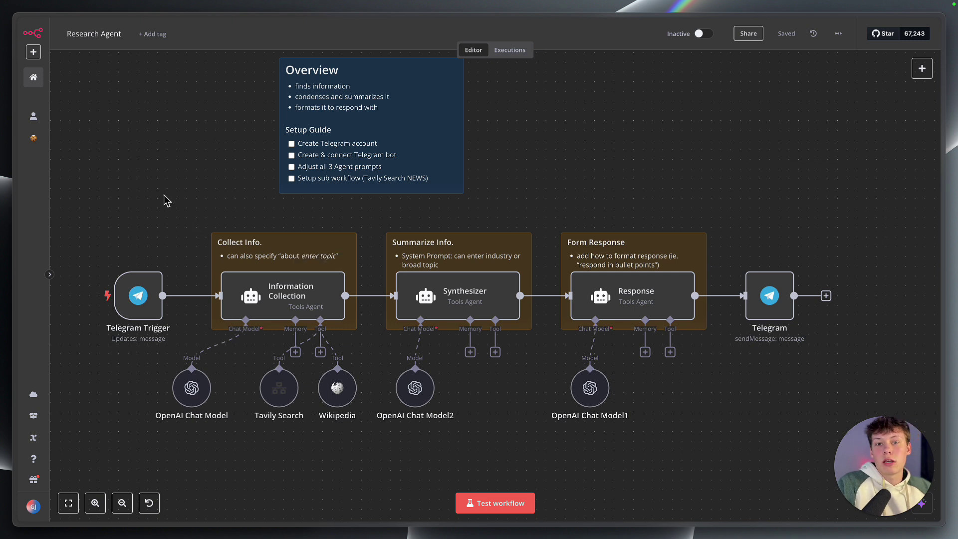
click(35, 77)
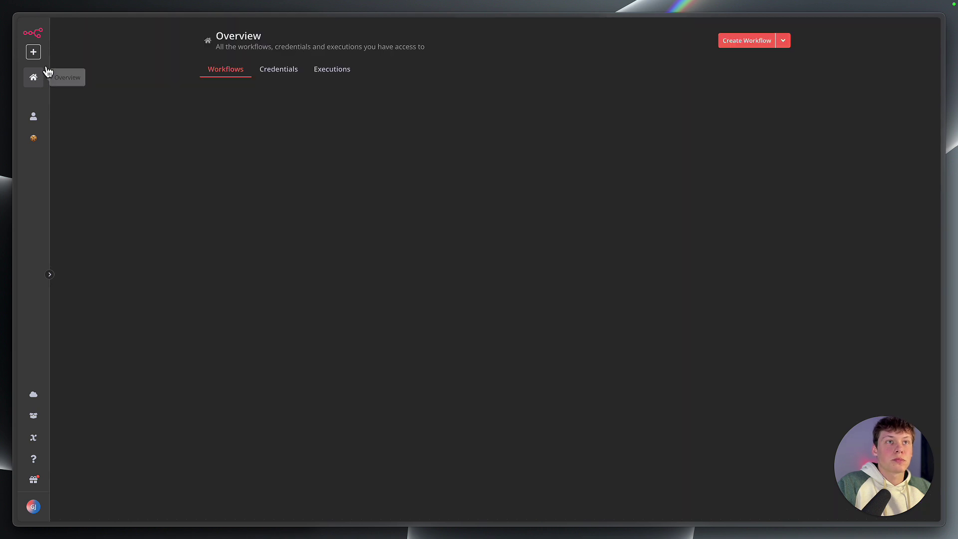
double_click(238, 36)
click(278, 40)
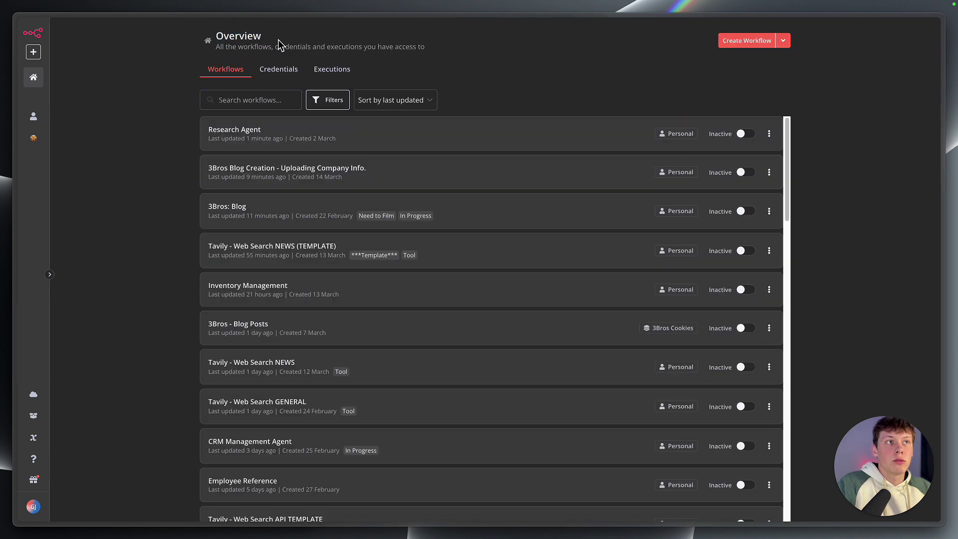
click(751, 44)
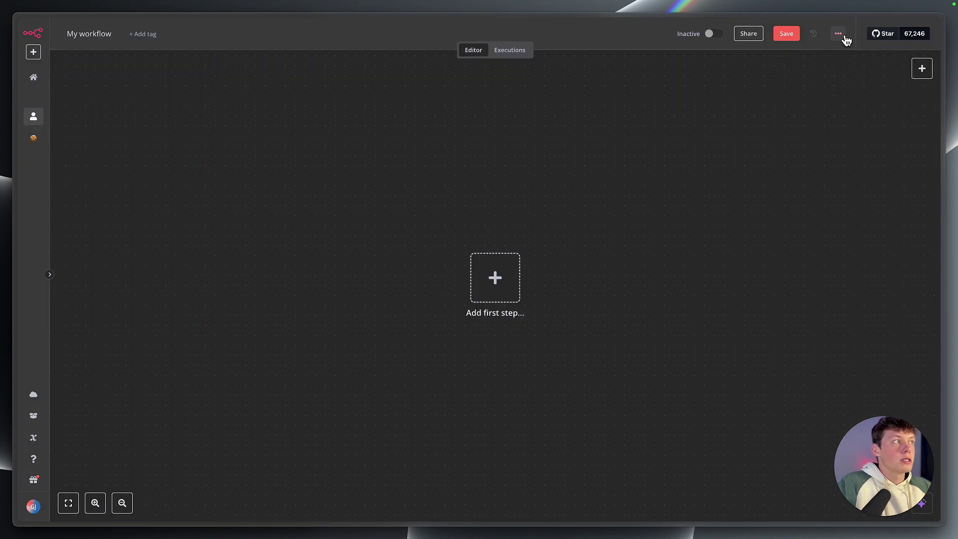
Step: Show the options for importing a workflow from a URL or a file into the blank workflow
click(842, 35)
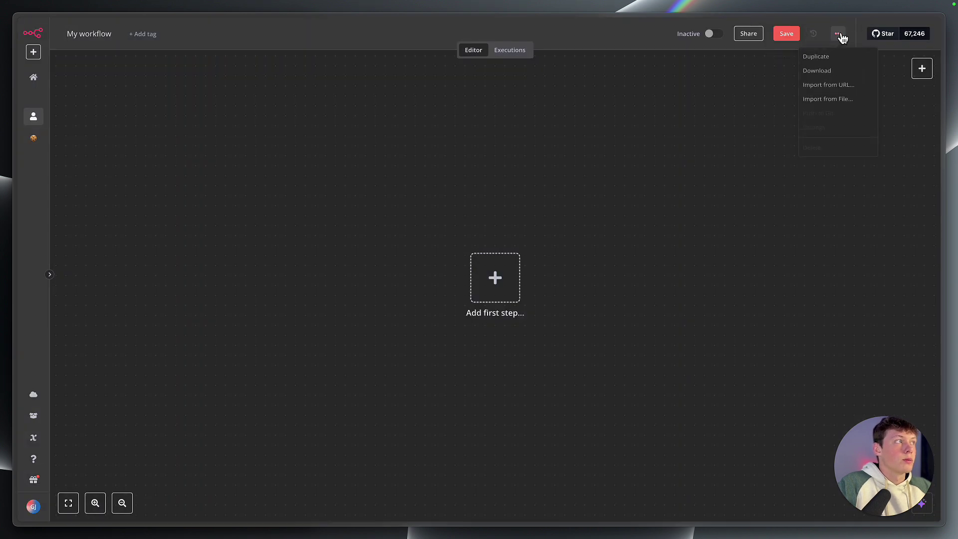
click(840, 109)
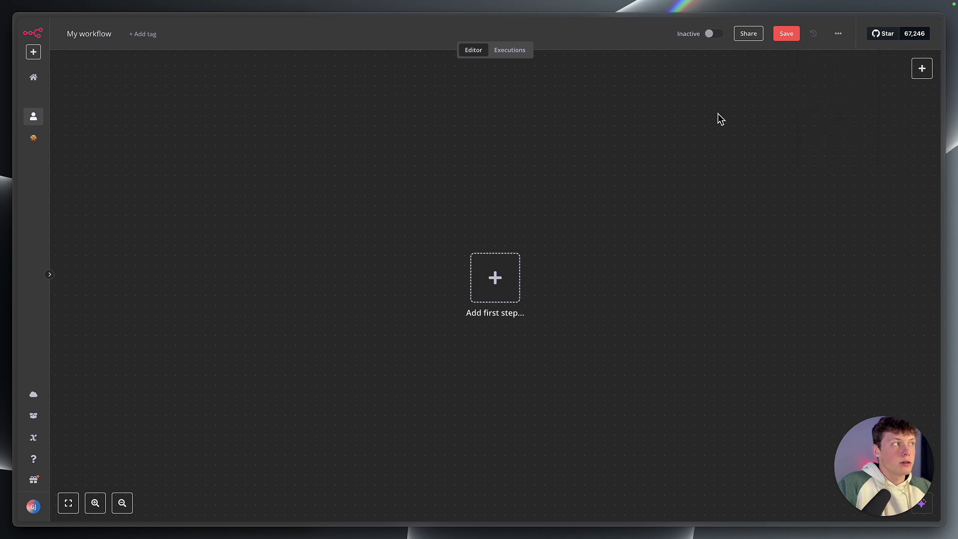
Step: Leave the blank workflow and open the Research Agent workflow from the overview
click(35, 78)
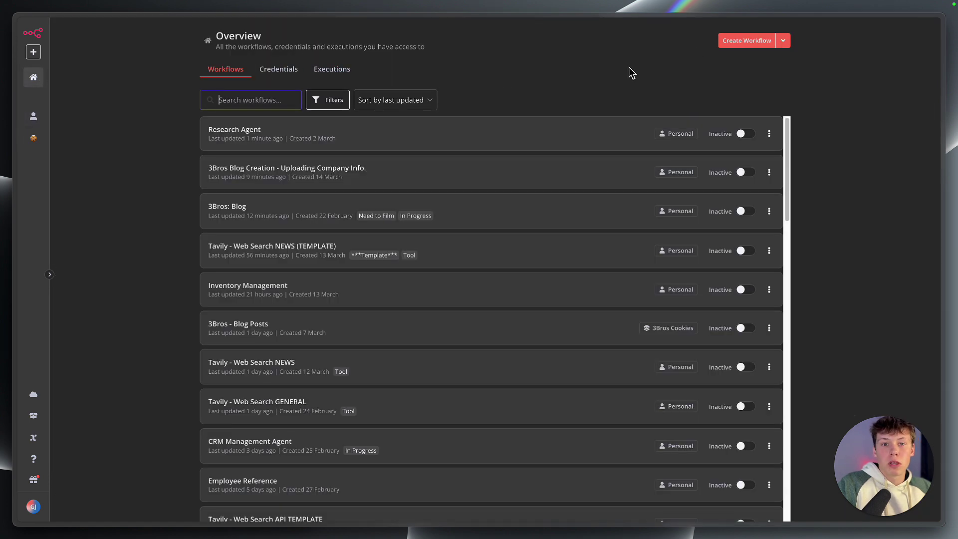
click(472, 144)
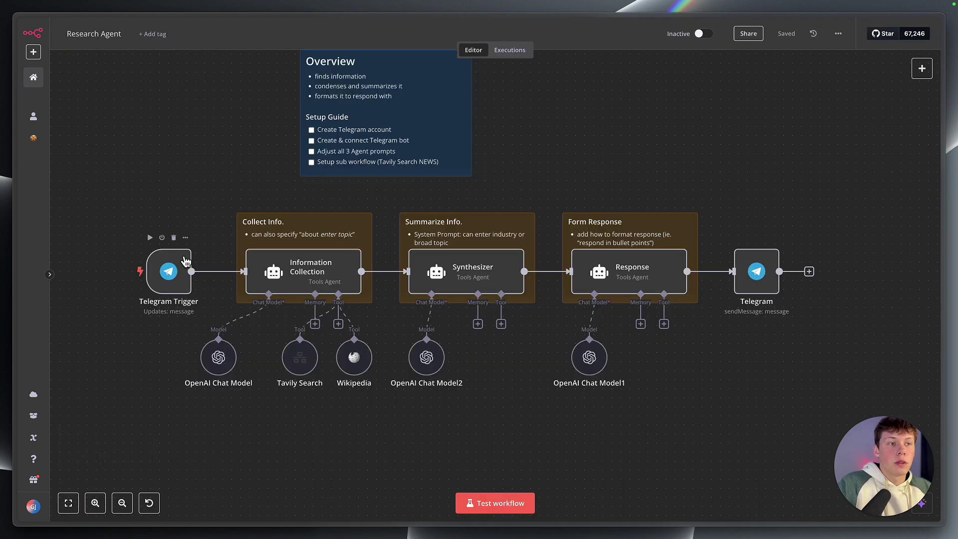
scroll(170, 272, up, 3)
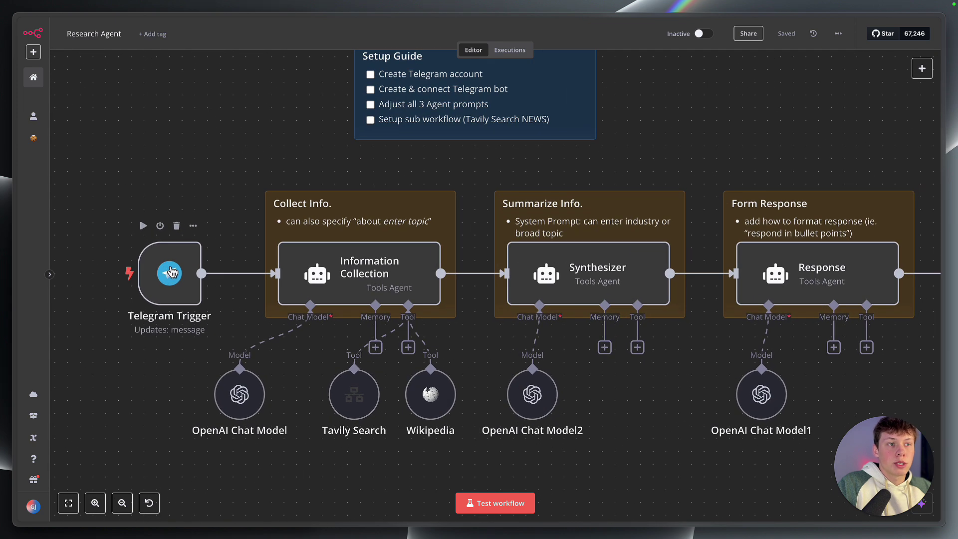
Step: Place the Research Agent workflow side by side with Telegram and open the BotFather chat from the chat list
key(ctrl+alt+Right)
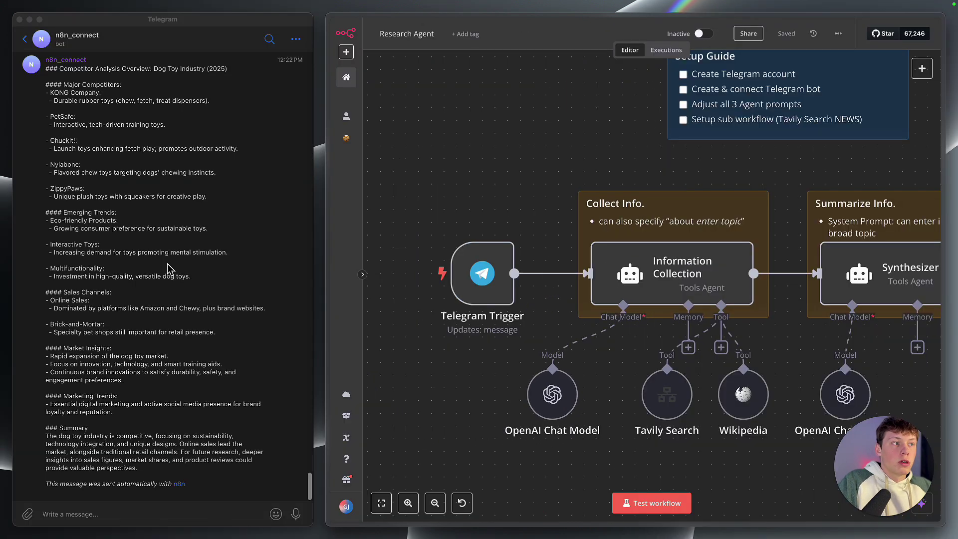
scroll(466, 357, down, 3)
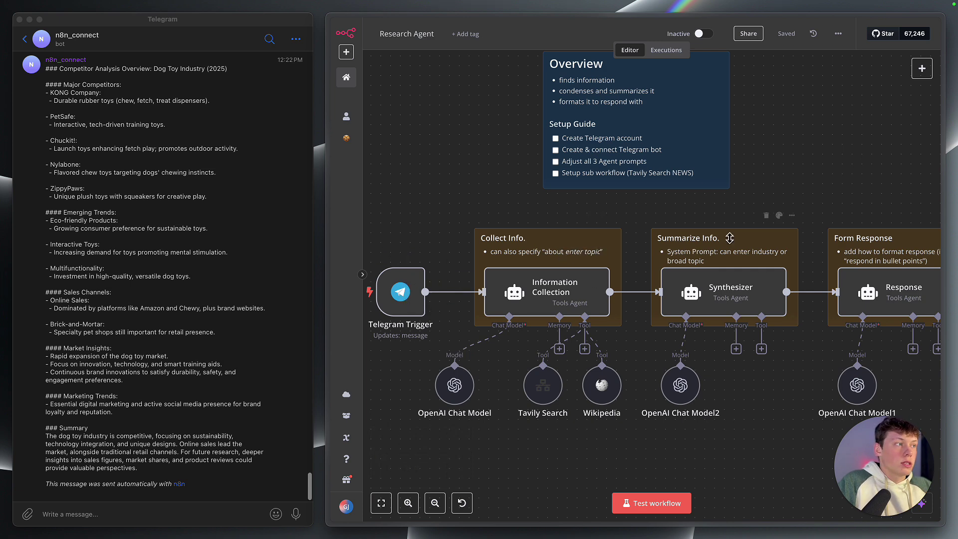
scroll(438, 278, up, 2)
scroll(438, 278, left, 2)
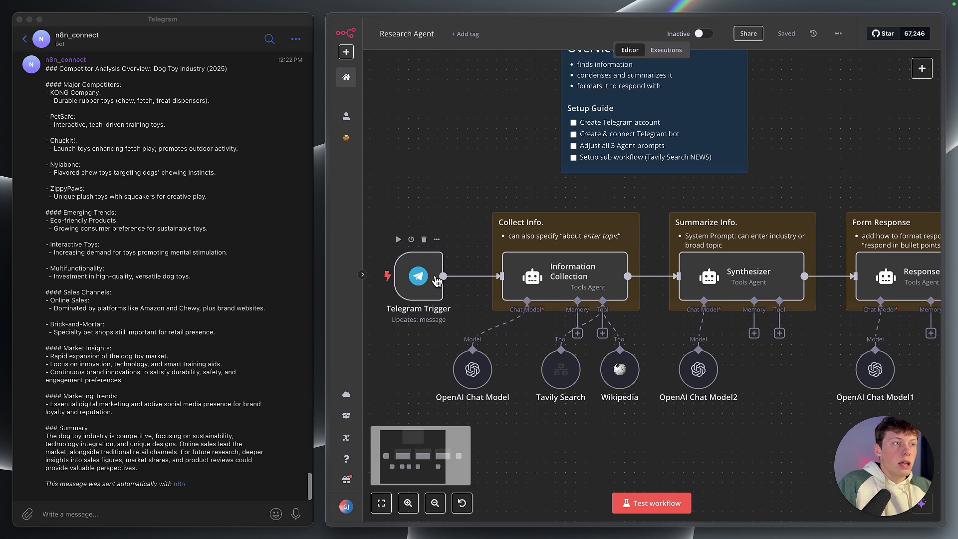
click(231, 281)
click(25, 39)
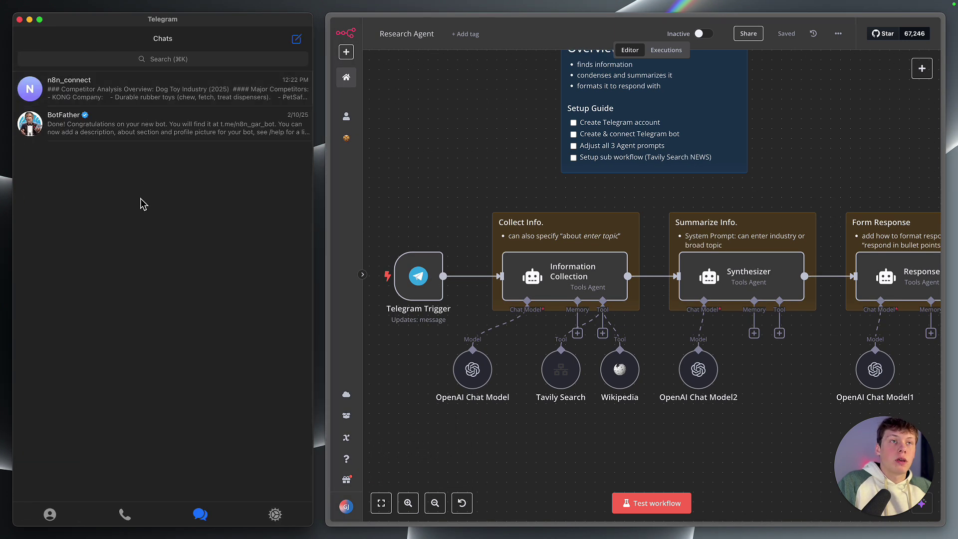
click(146, 122)
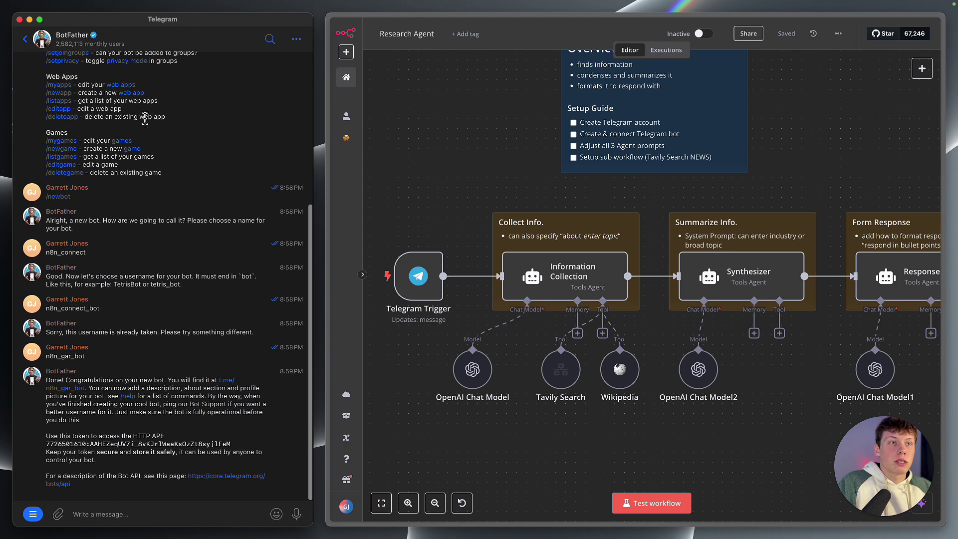
Step: Check BotFather's profile info and review its chat from the /start command through /newbot, bot naming and the issued access token
click(80, 36)
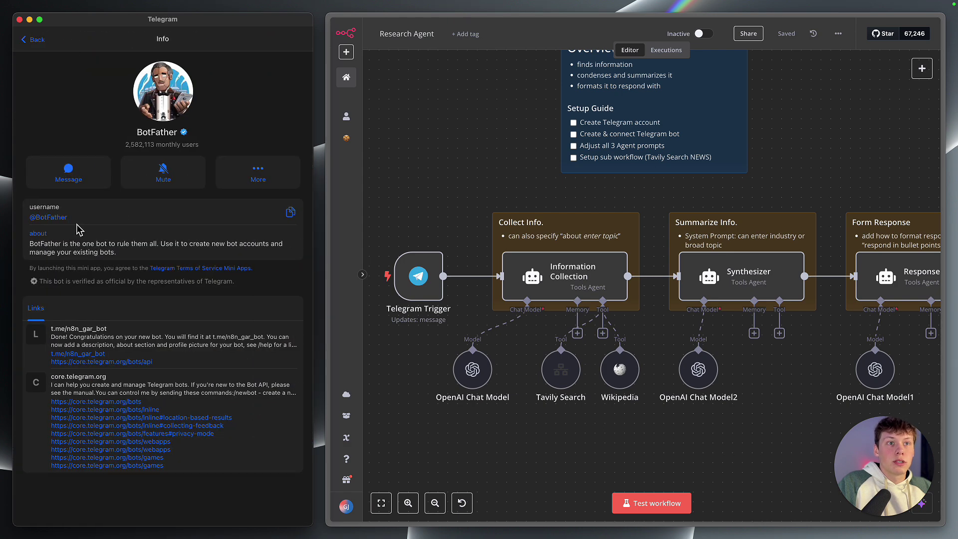
click(33, 40)
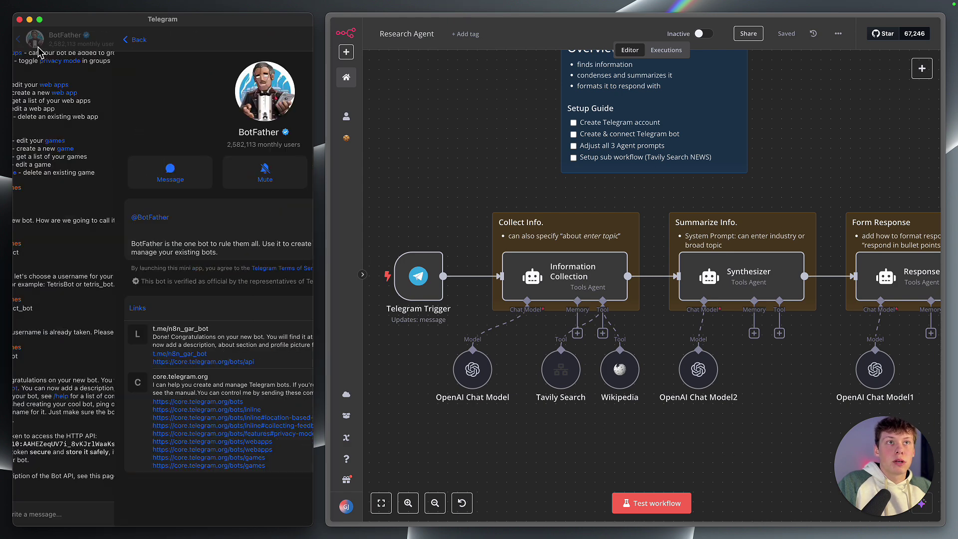
scroll(62, 93, up, 10)
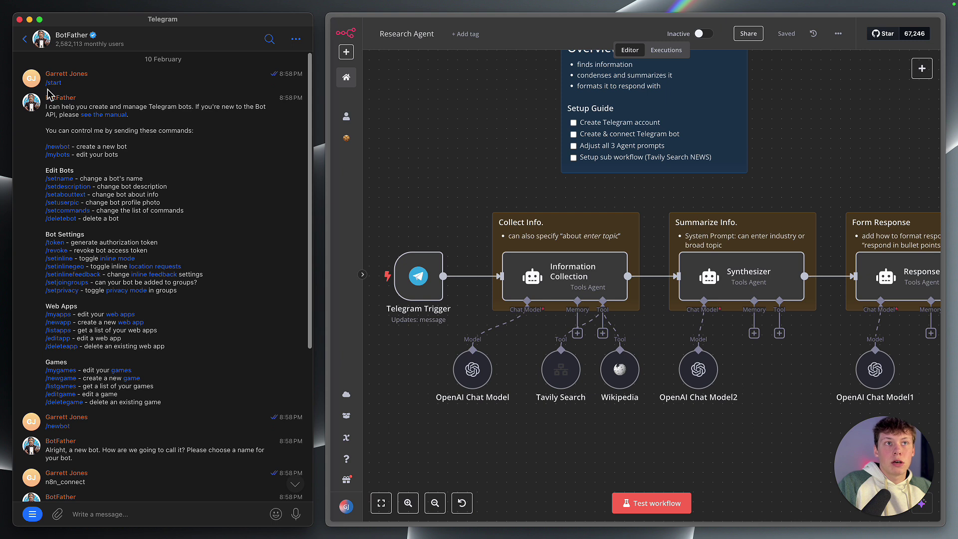
scroll(75, 108, down, 2)
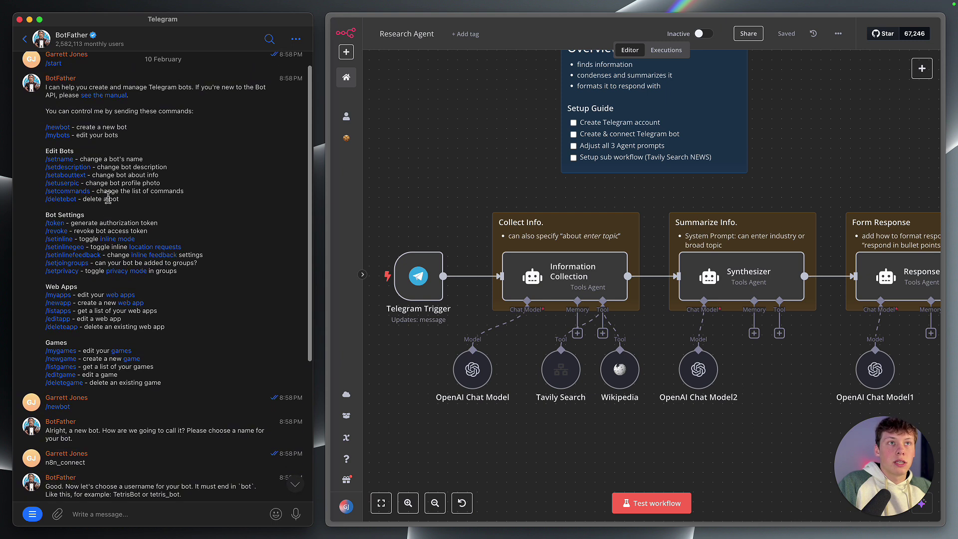
scroll(83, 122, down, 8)
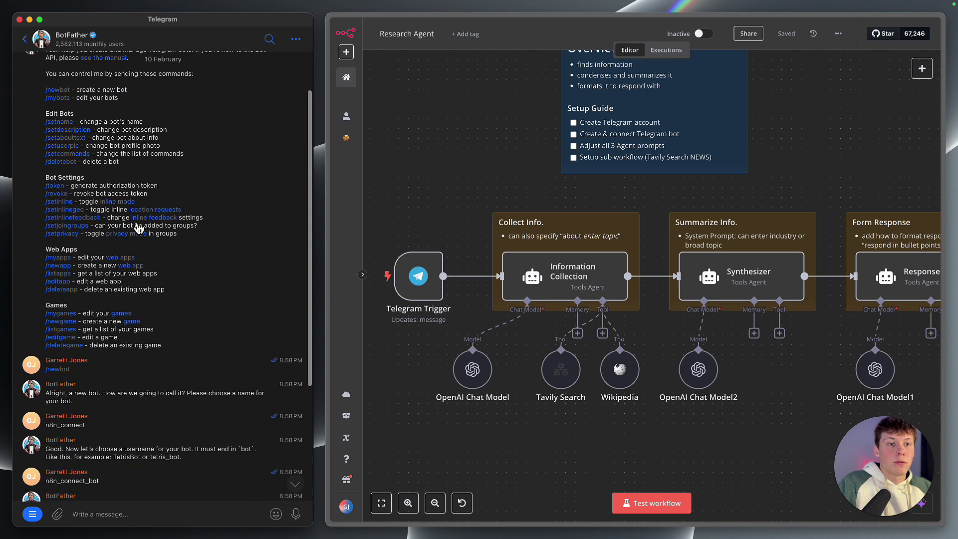
scroll(102, 320, down, 6)
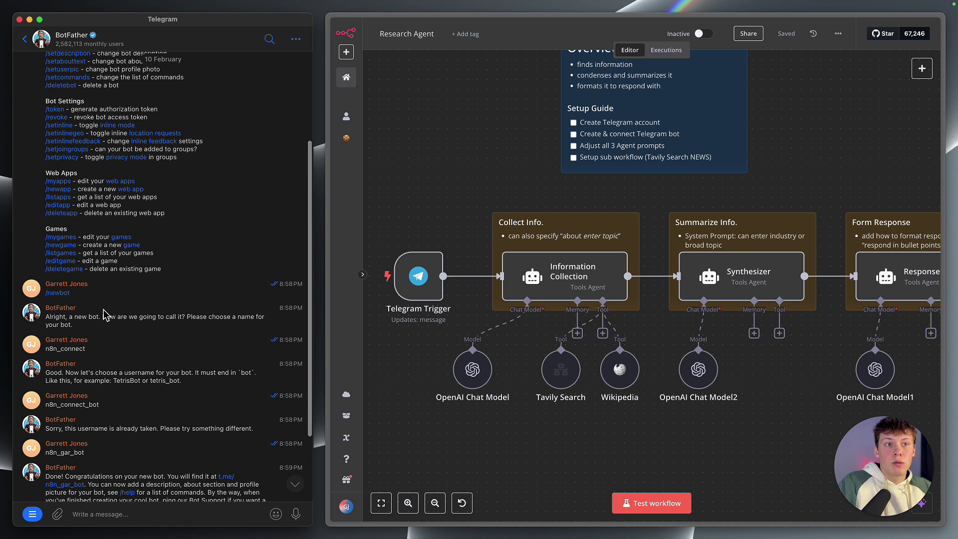
scroll(106, 298, down, 6)
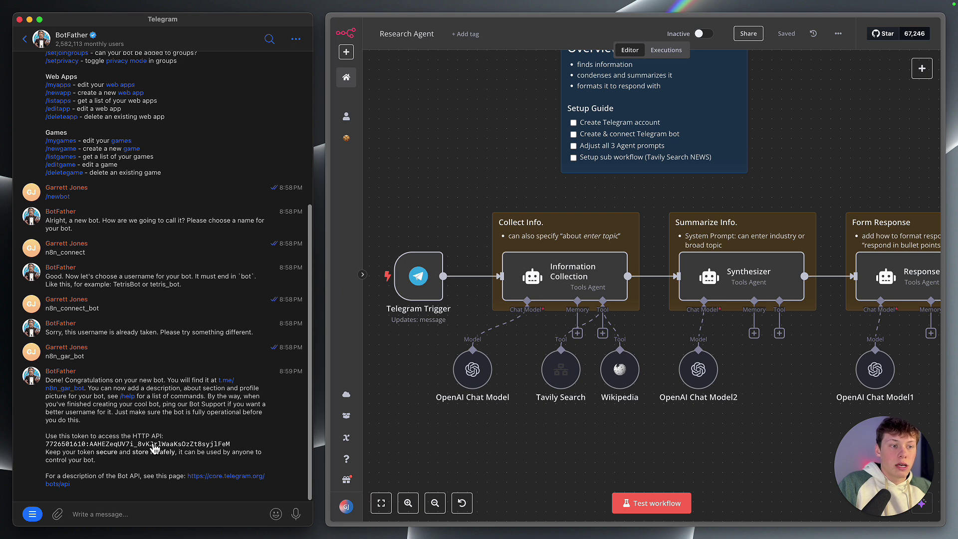
Step: Show the Access Token field of a new Telegram credential for the Telegram Trigger node, and close it without saving
click(426, 312)
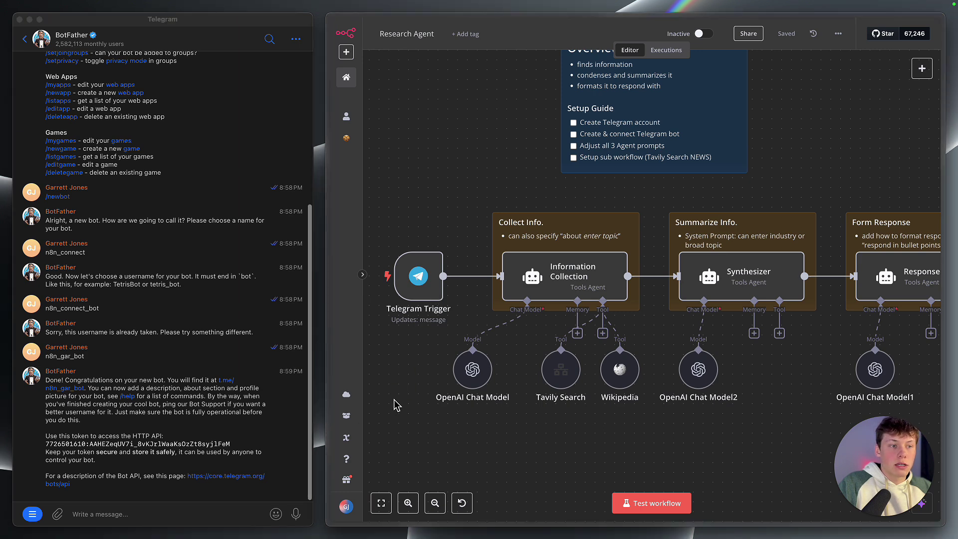
double_click(417, 274)
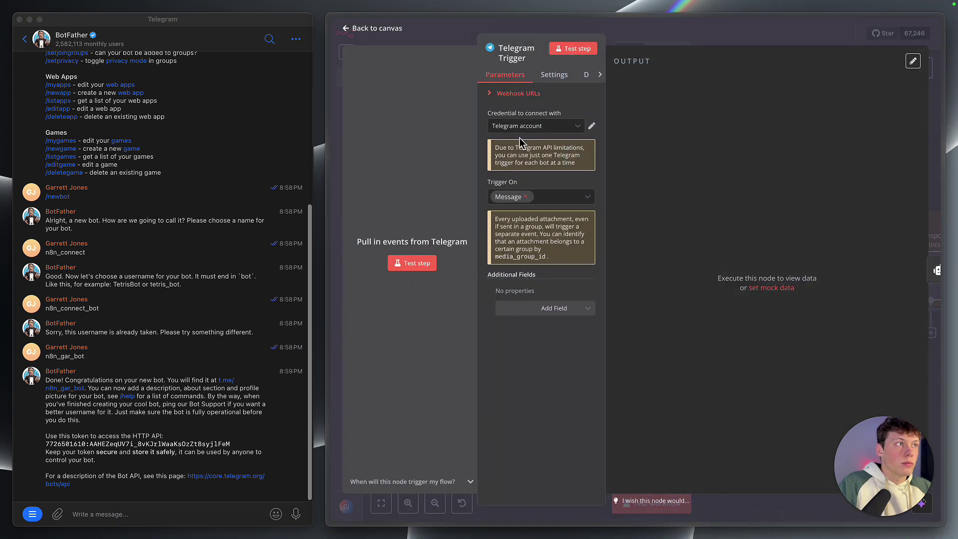
click(537, 127)
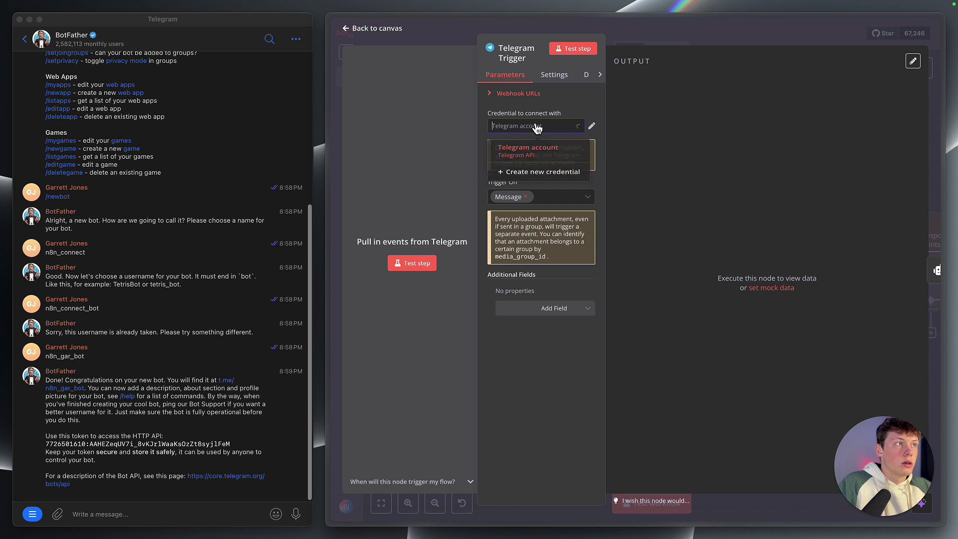
click(539, 173)
click(623, 205)
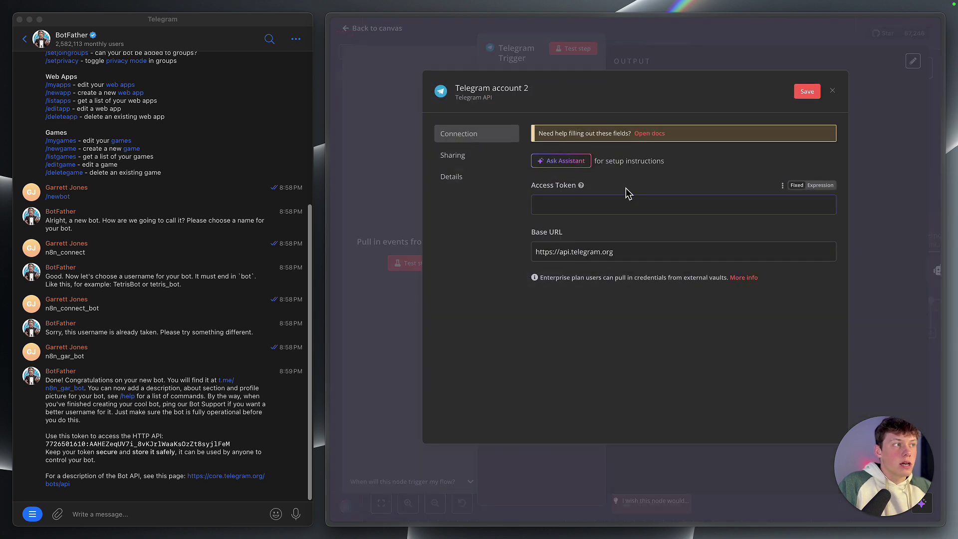
click(833, 92)
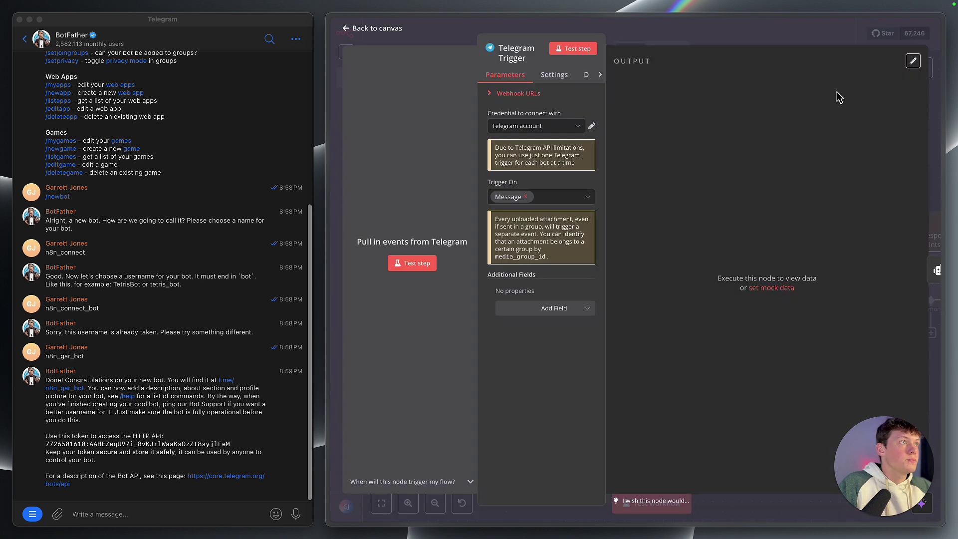
click(754, 34)
scroll(469, 170, down, 3)
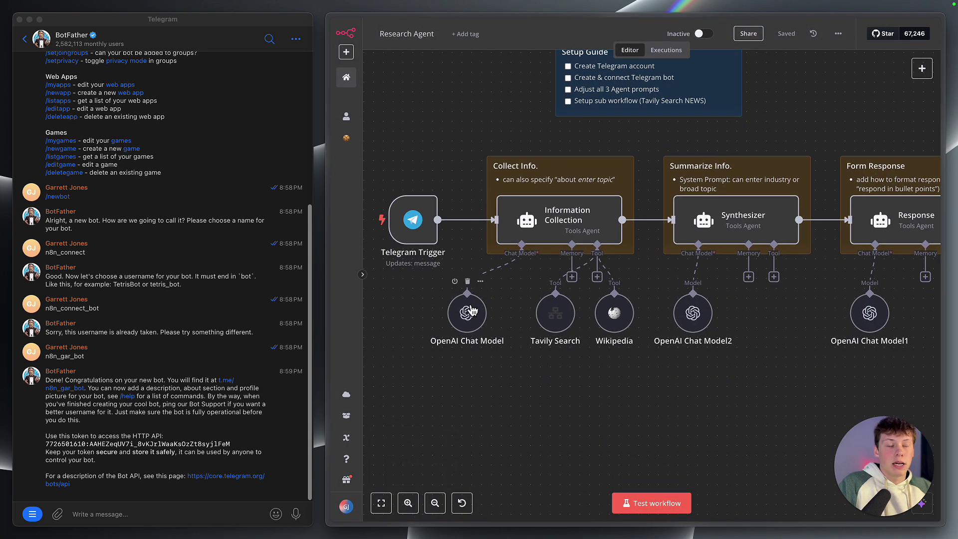
Step: Enlarge the browser window, search the web for "openai api" and open the API keys page in the OpenAI Platform dashboard
key(ctrl+alt+Return)
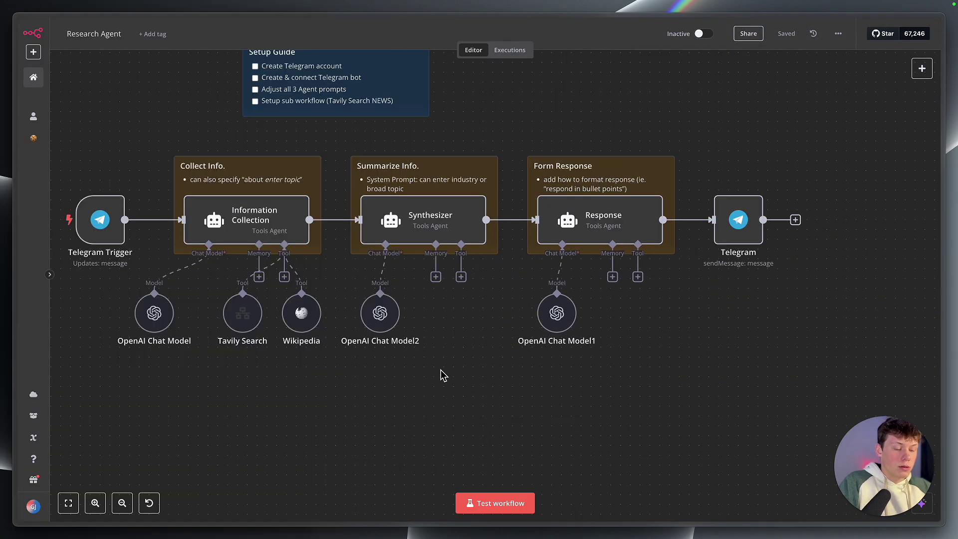
key(super+t)
text(openai api)
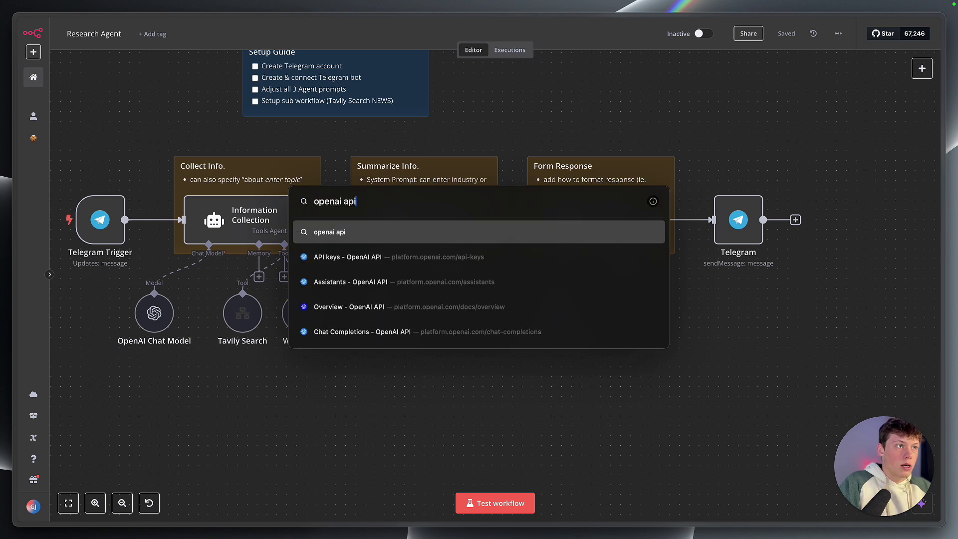
key(Return)
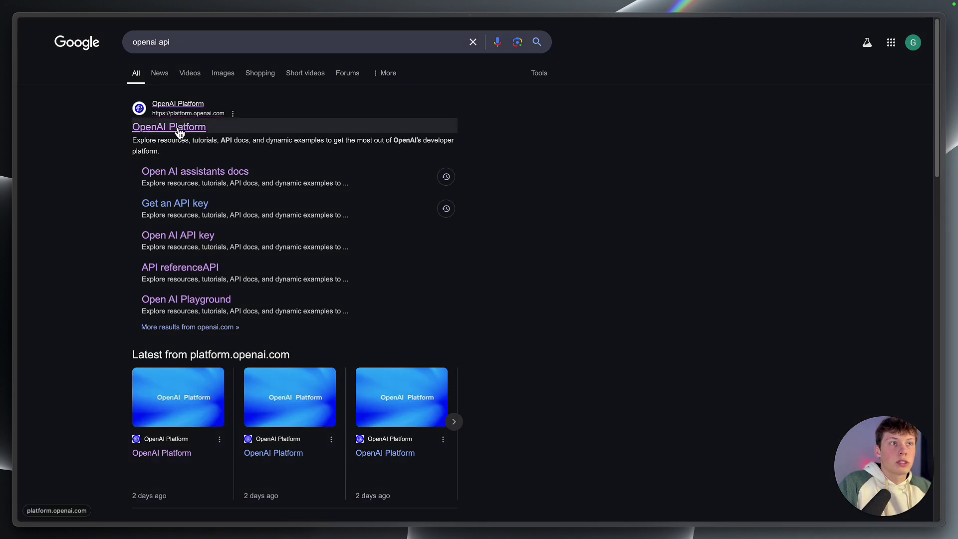
click(180, 126)
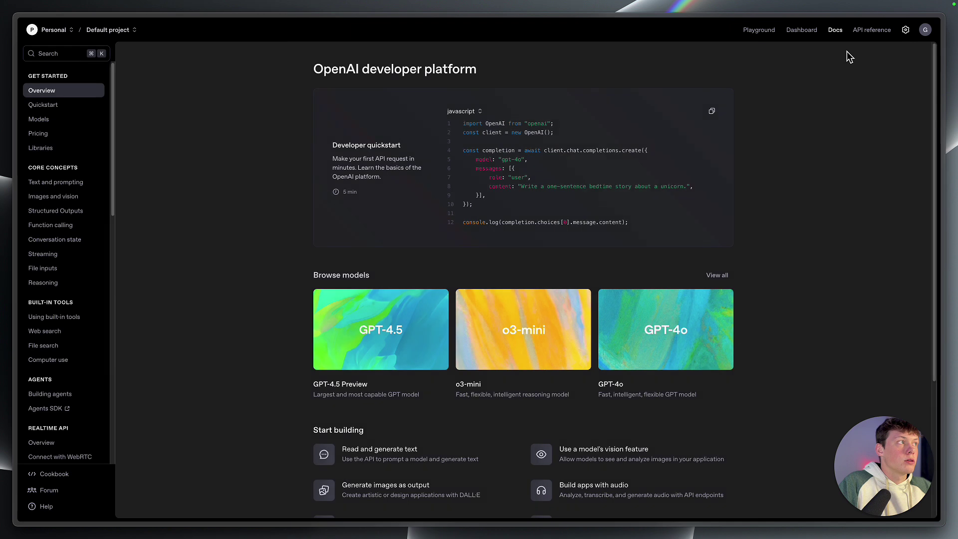
click(806, 37)
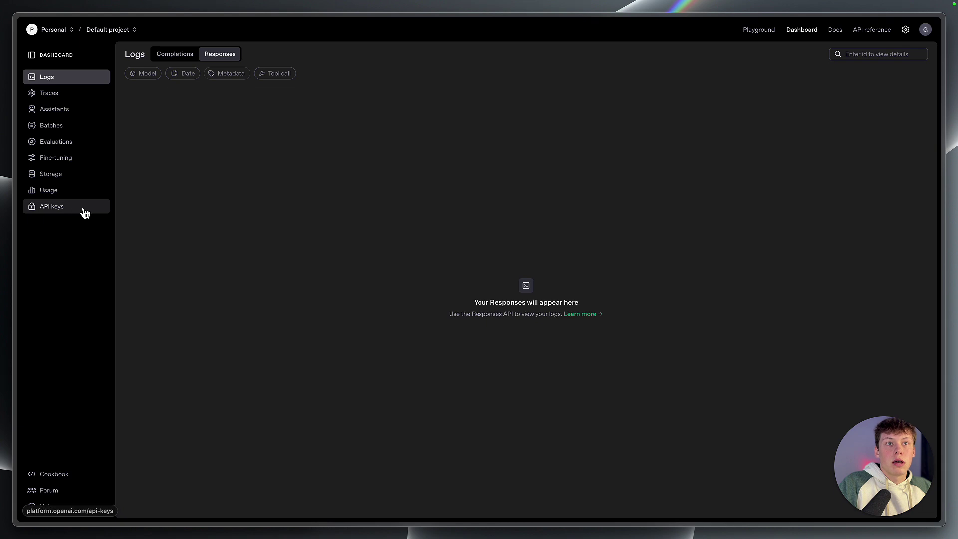
click(71, 211)
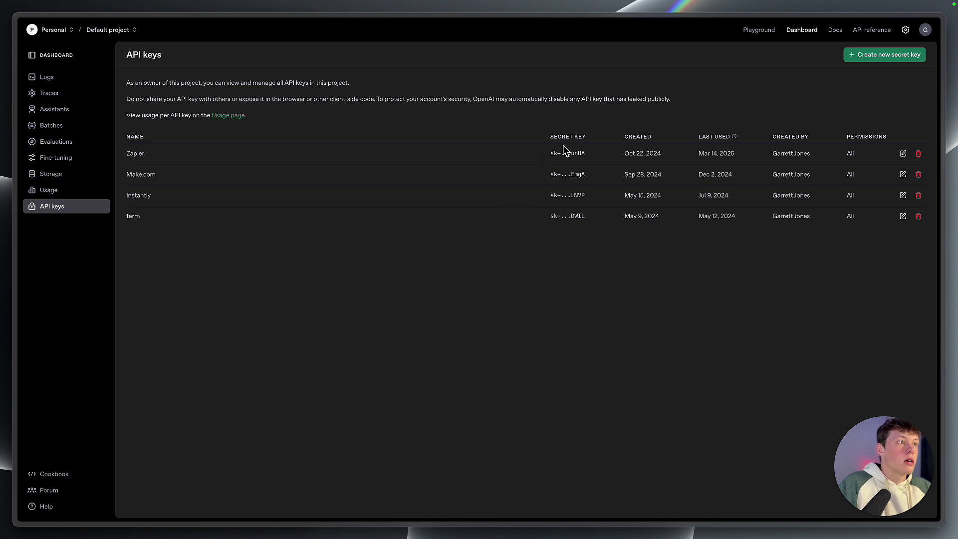
Step: Back in the Research Agent workflow, show the API Key field of a new credential for the OpenAI Chat Model node, and close it without saving
click(437, 234)
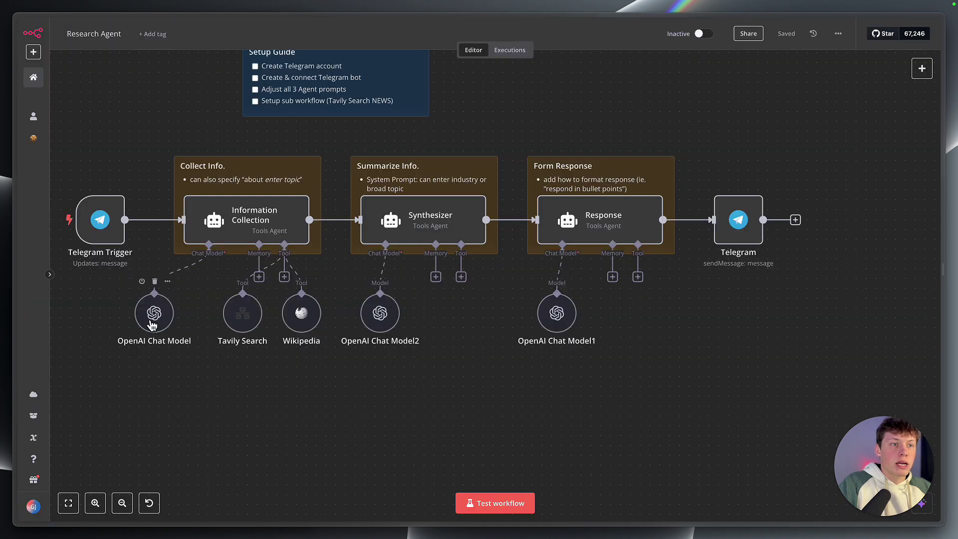
scroll(151, 320, up, 5)
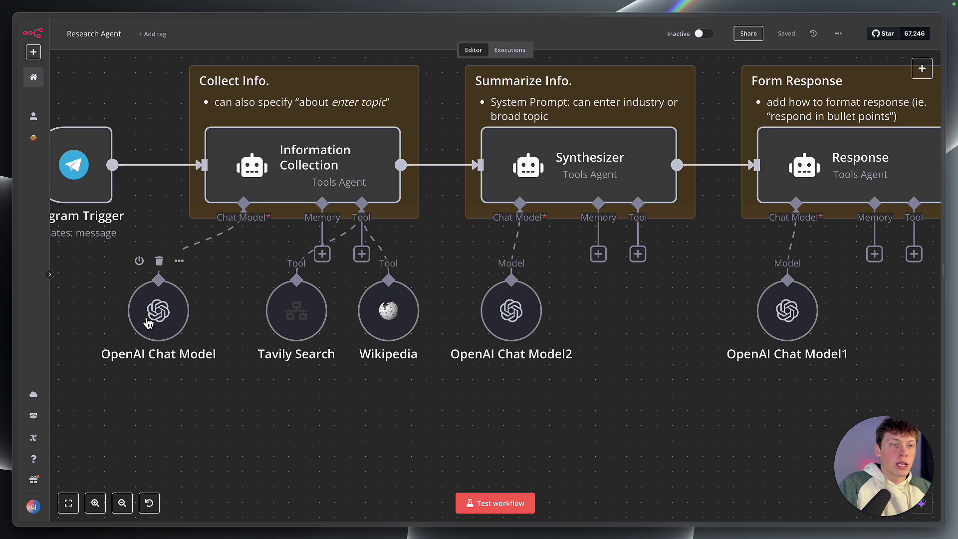
double_click(149, 323)
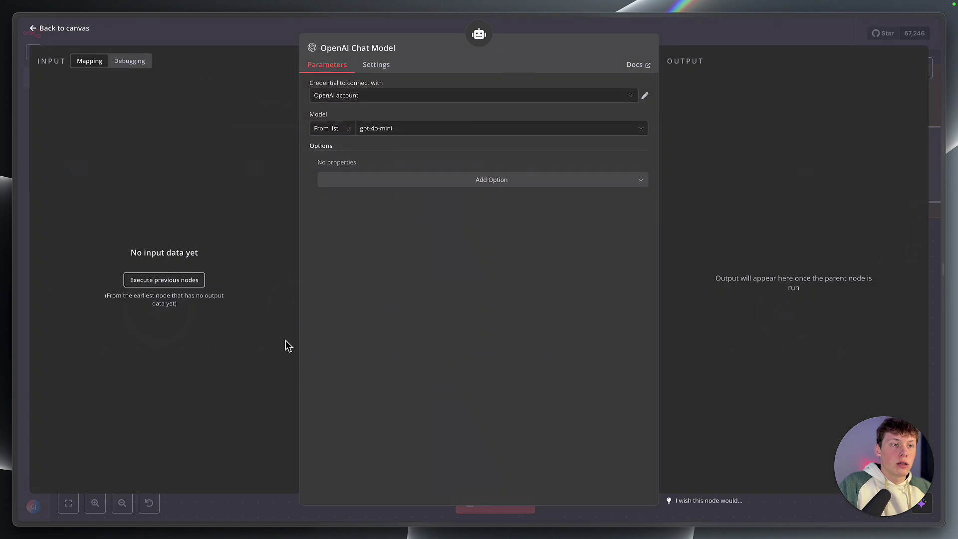
click(401, 99)
click(364, 146)
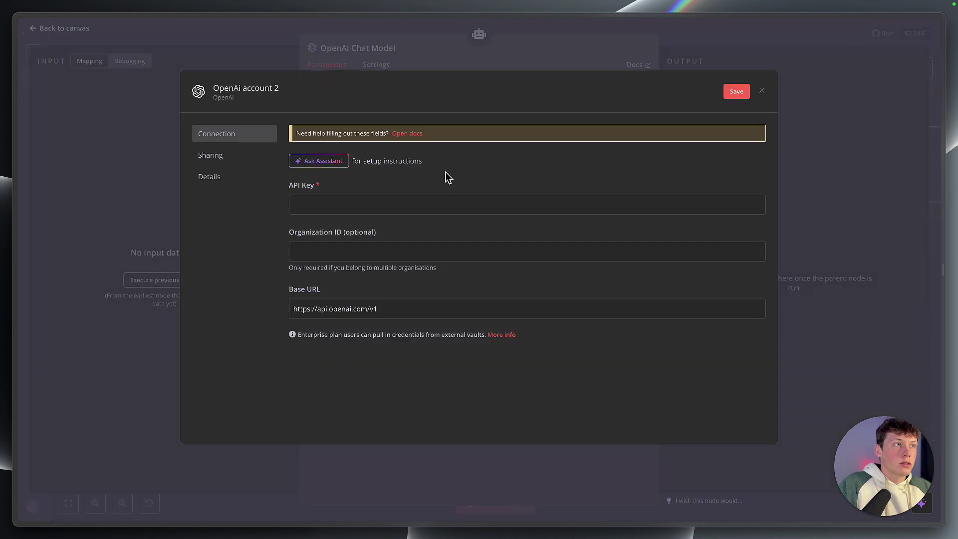
click(409, 194)
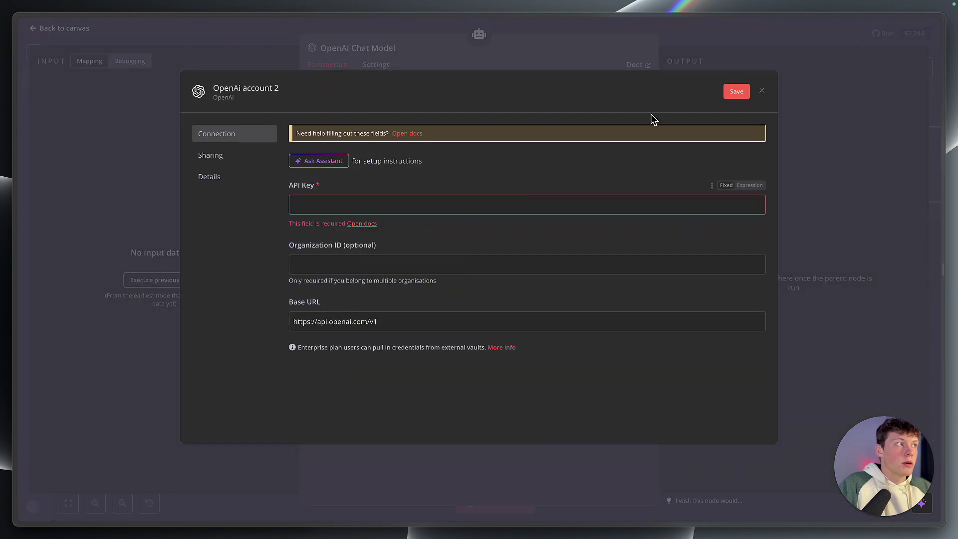
click(758, 90)
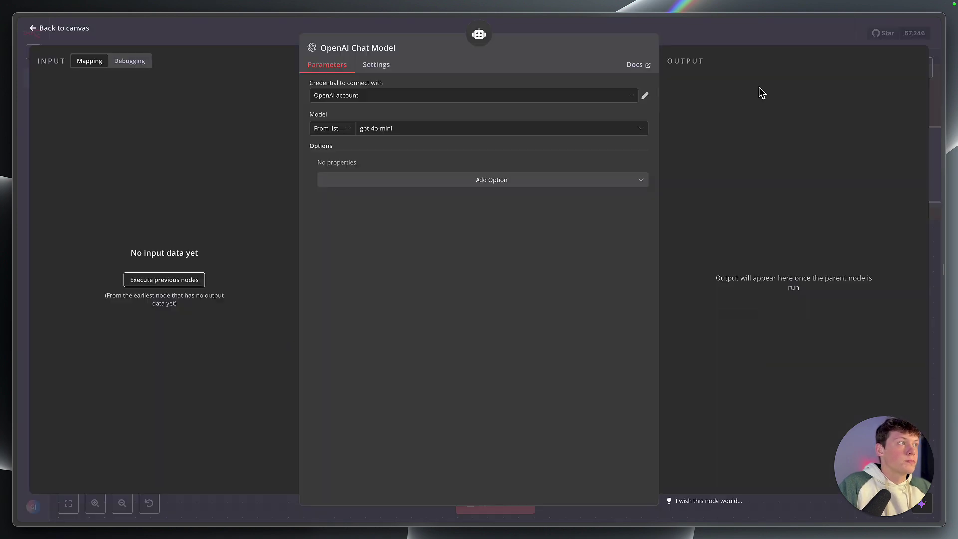
click(718, 45)
scroll(421, 391, down, 3)
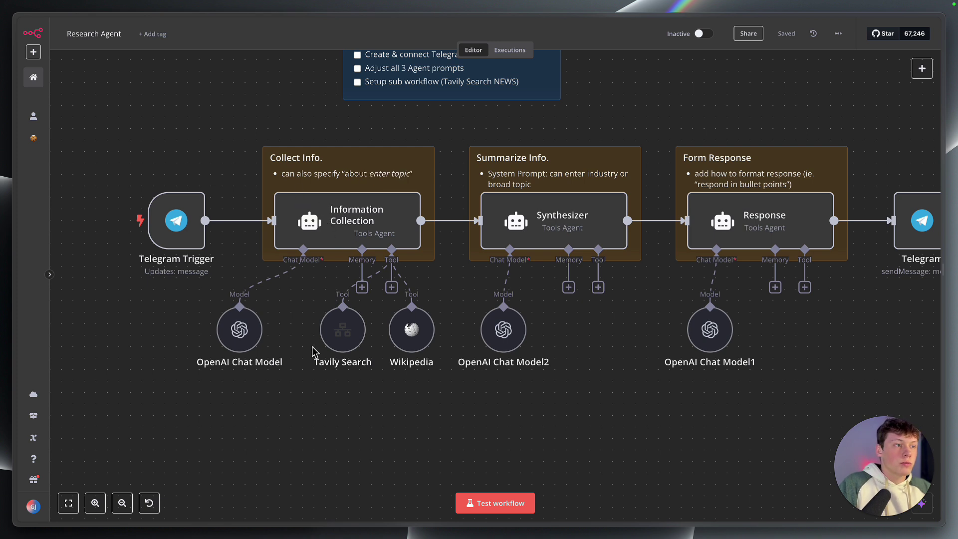
key(1)
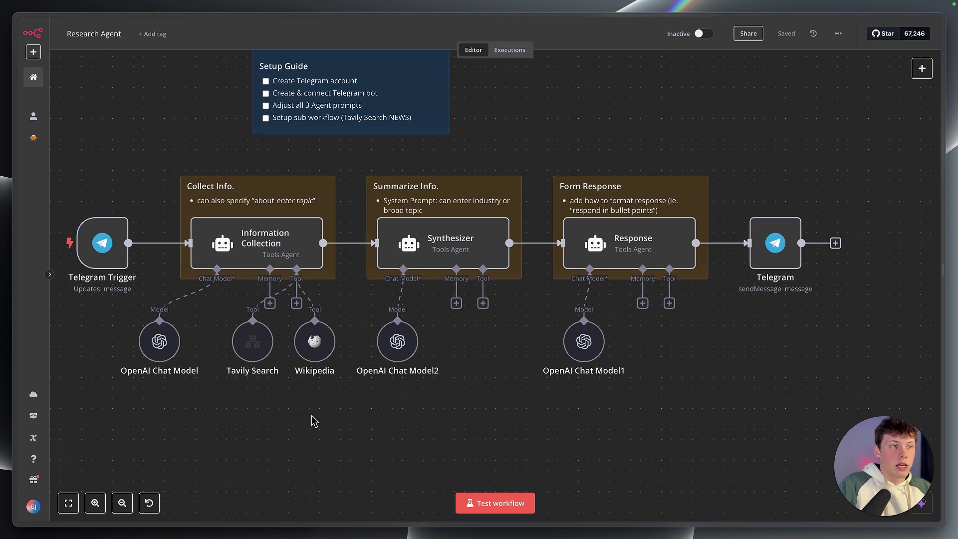
Step: Open the Information Collection agent node and show its prompt text in the expanded expression editor
mouse_move(311, 251)
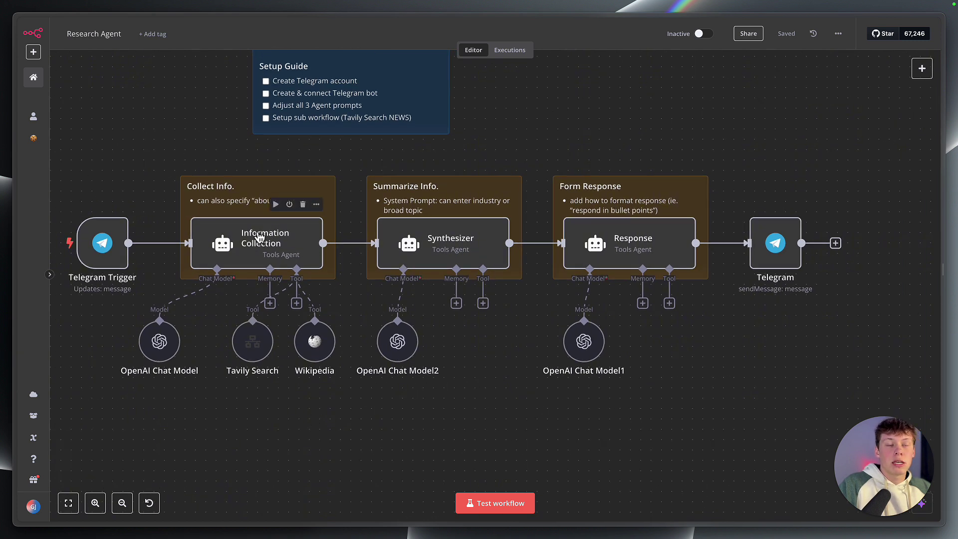
mouse_move(427, 241)
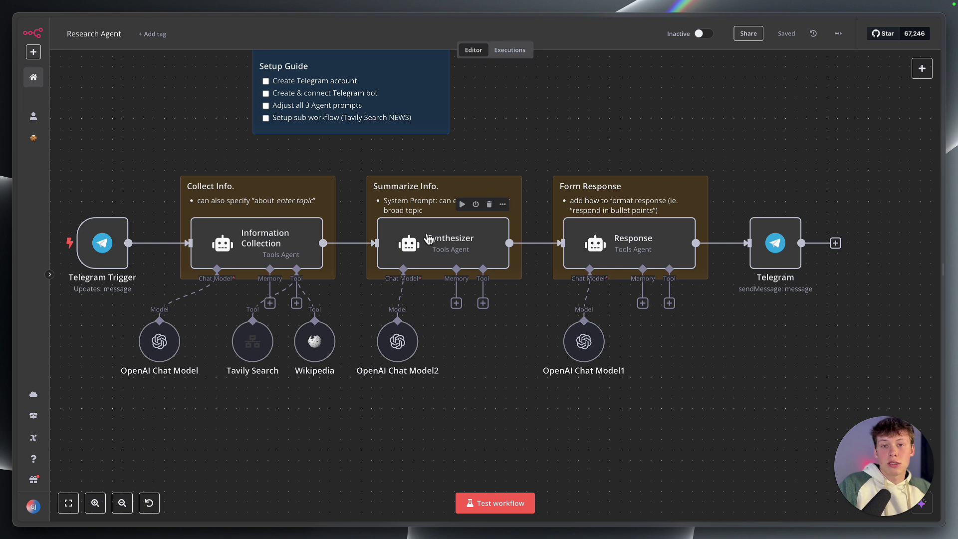
mouse_move(575, 253)
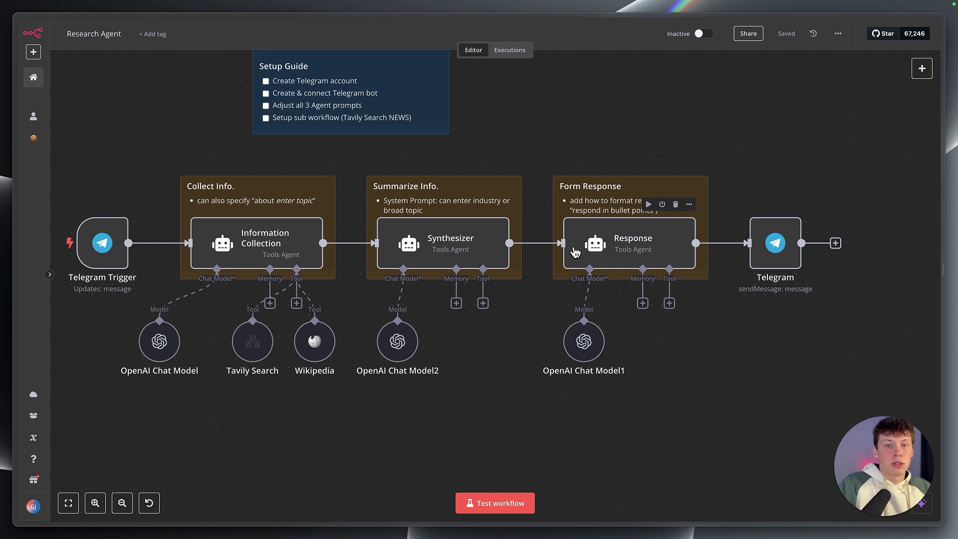
mouse_move(258, 243)
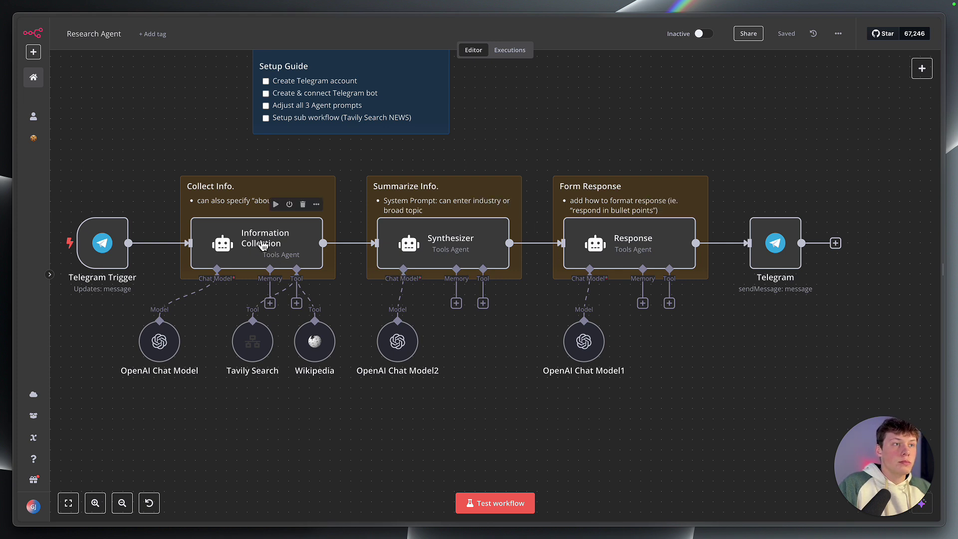
scroll(258, 243, left, 1)
scroll(258, 243, up, 2)
double_click(275, 267)
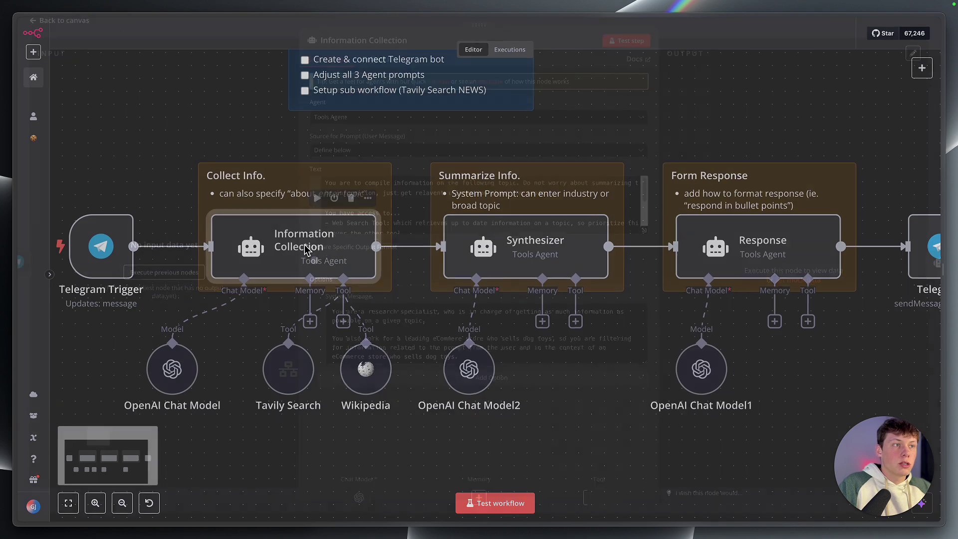
scroll(449, 220, down, 5)
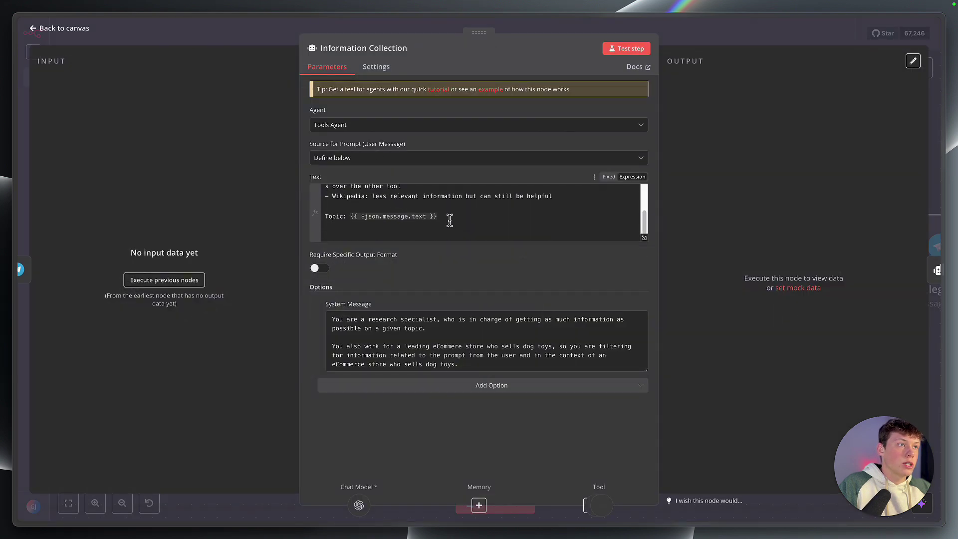
scroll(449, 217, up, 5)
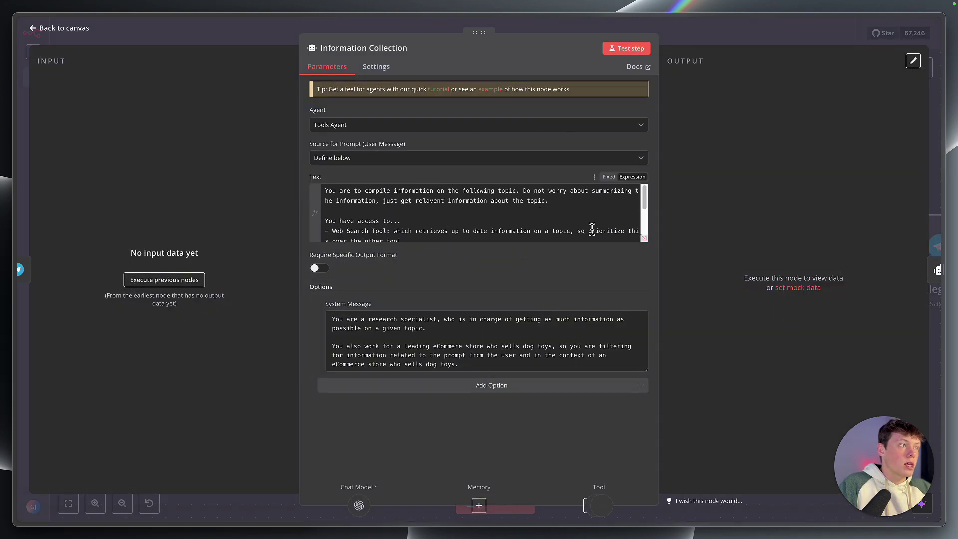
click(644, 238)
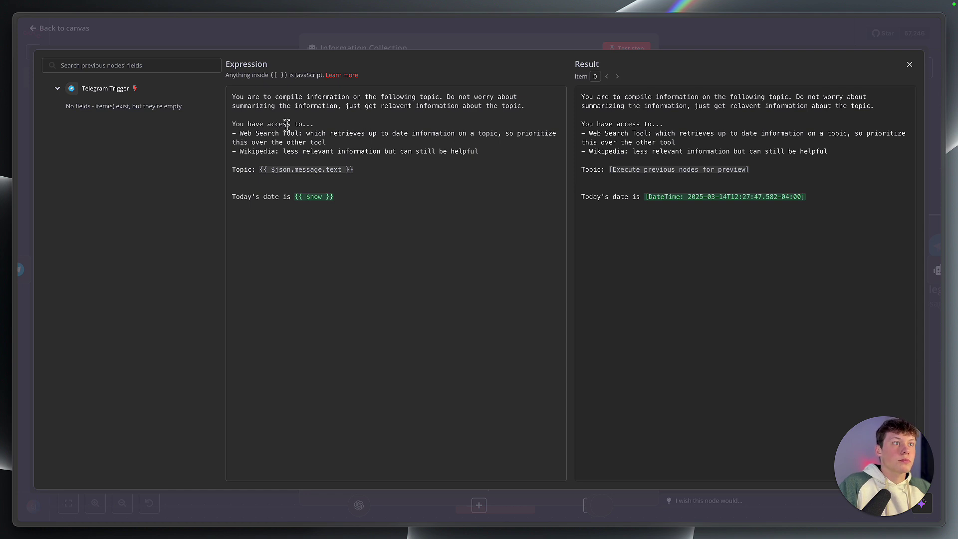
Step: Review the prompt's opening instruction on compiling information and its Web Search Tool entry
triple_click(357, 97)
click(354, 112)
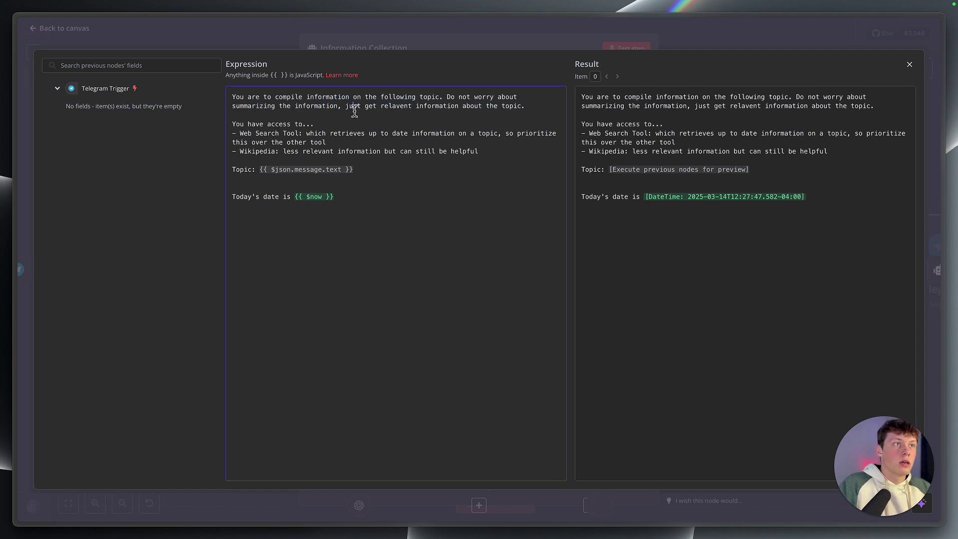
triple_click(320, 124)
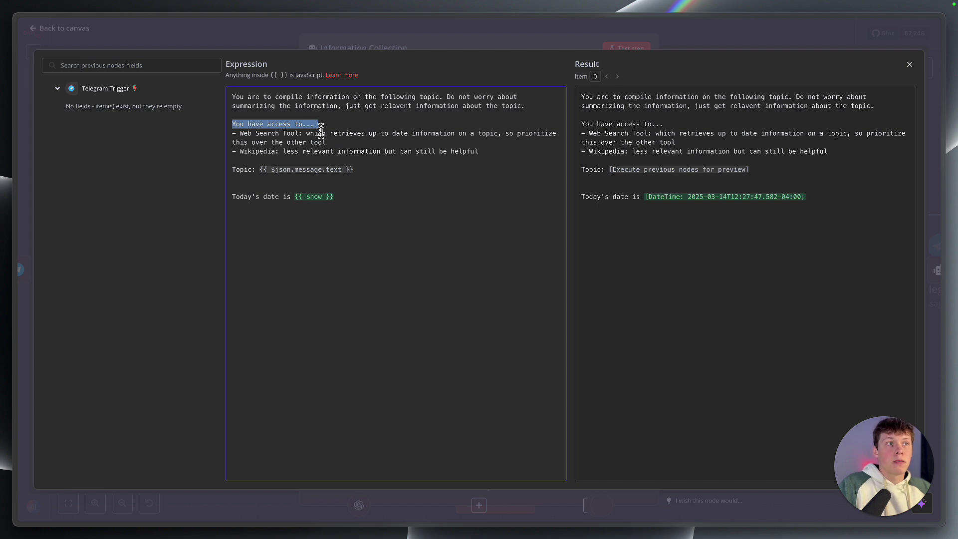
double_click(314, 133)
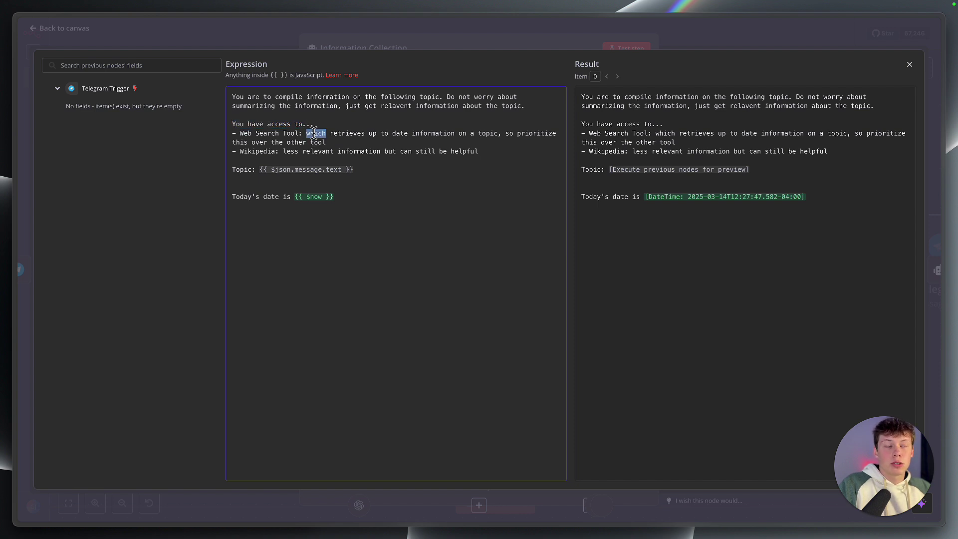
triple_click(314, 133)
Step: Review the Wikipedia entry in the prompt's tool list, highlighting its description of when the tool helps
triple_click(321, 152)
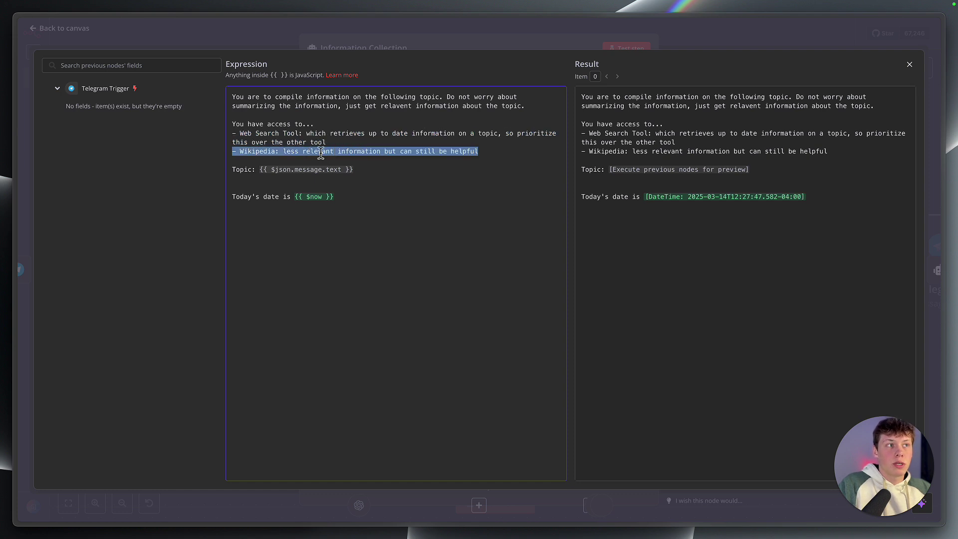
click(392, 154)
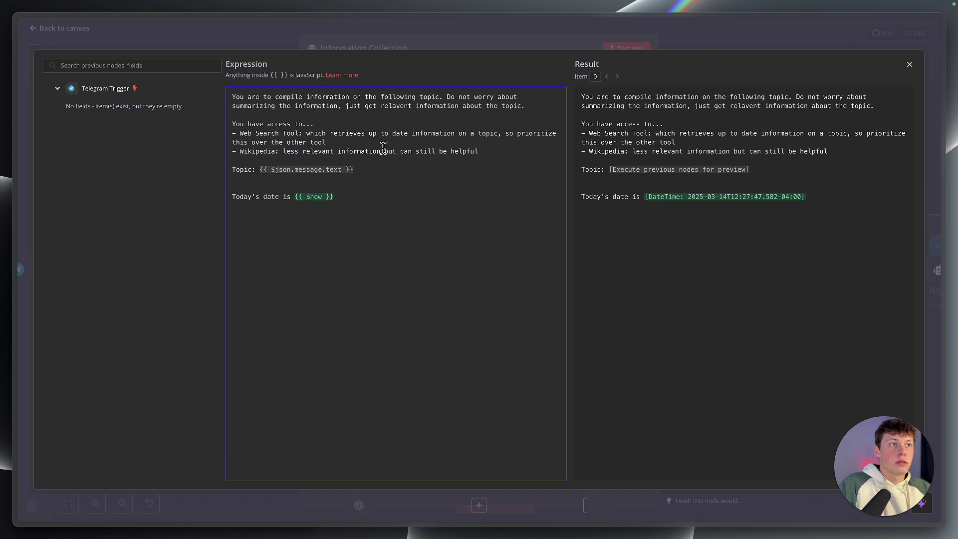
drag(283, 152, 416, 153)
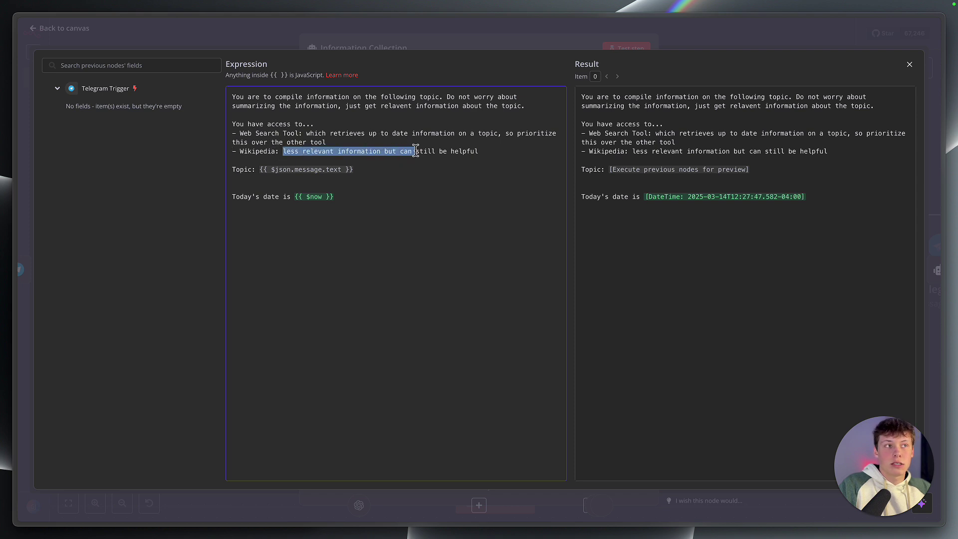
triple_click(415, 151)
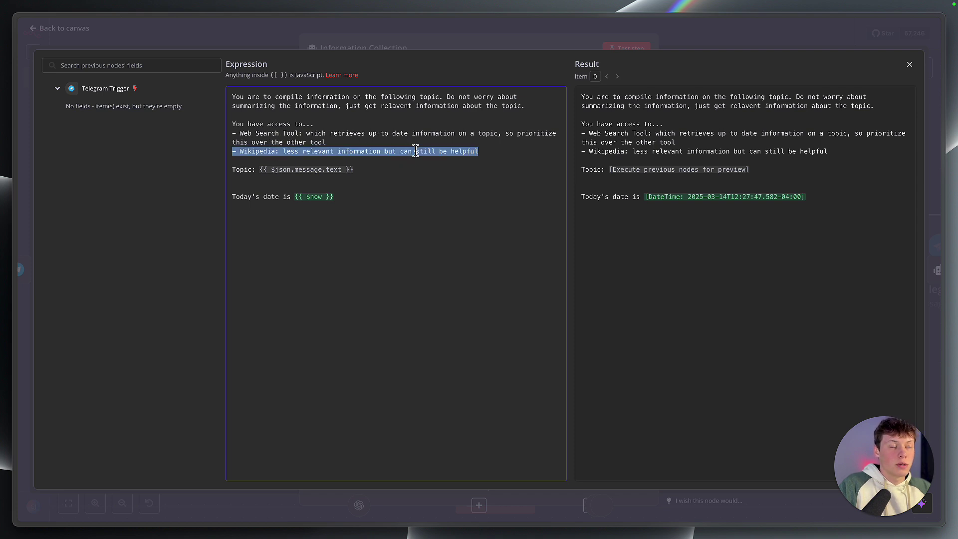
triple_click(407, 170)
double_click(400, 144)
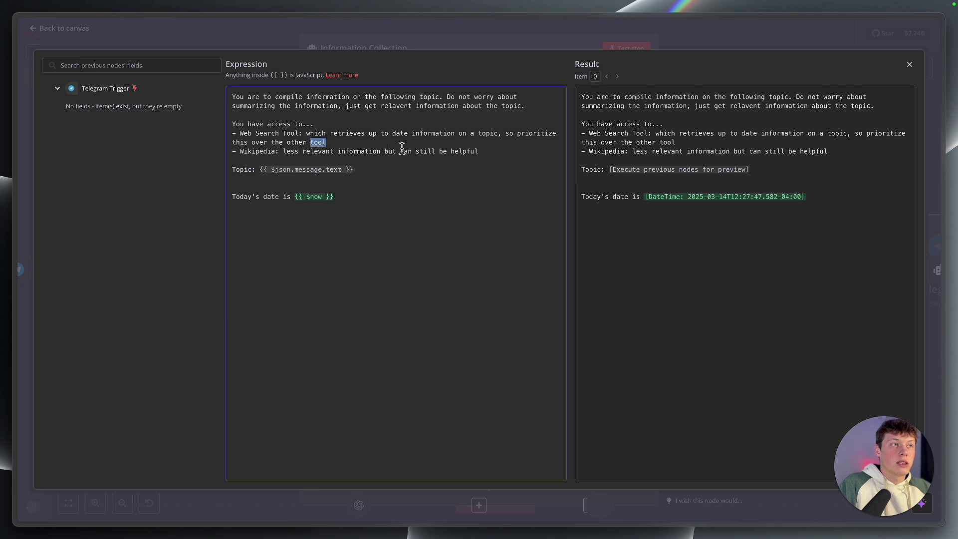
triple_click(400, 148)
click(403, 153)
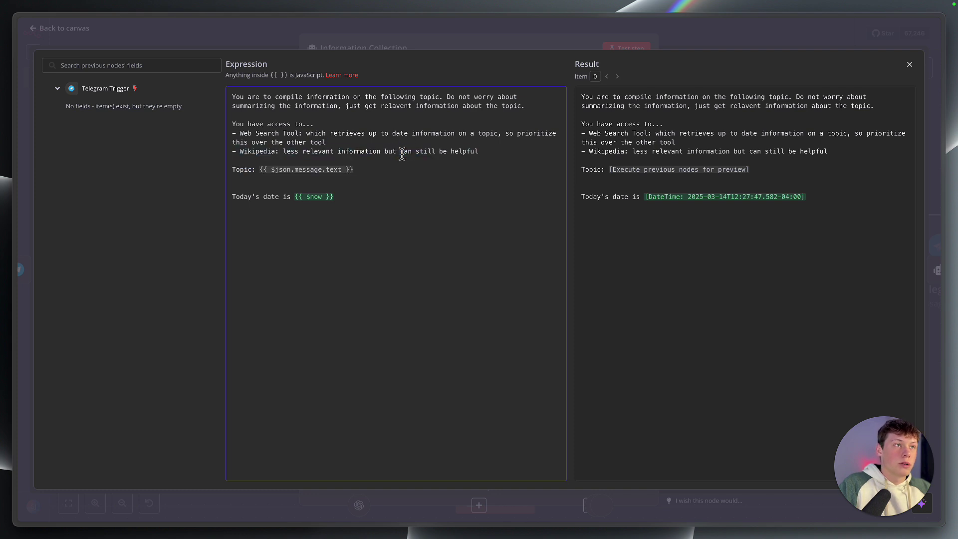
Step: Highlight the prompt's Topic line and its {{ $json.message.text }} expression
triple_click(392, 172)
click(391, 171)
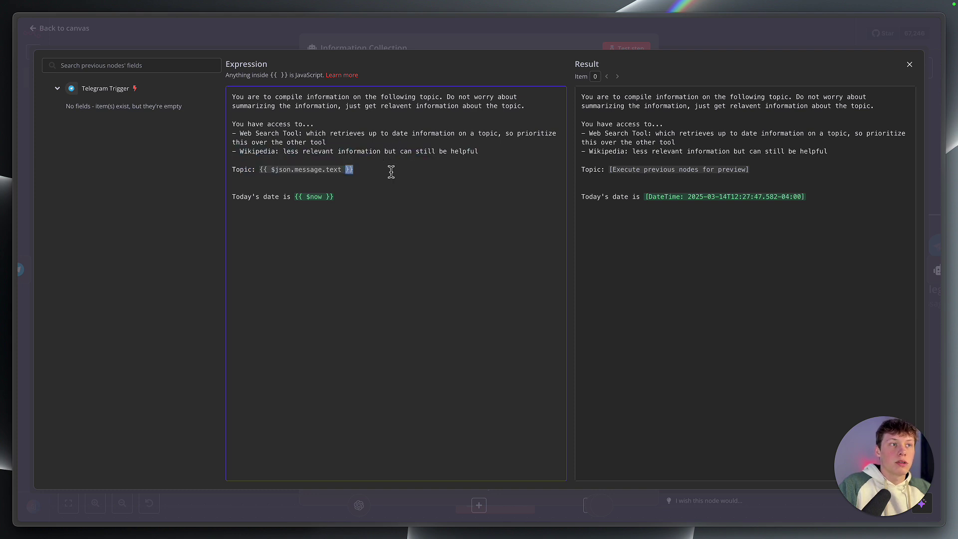
triple_click(391, 172)
click(391, 171)
click(349, 173)
drag(349, 172, 263, 175)
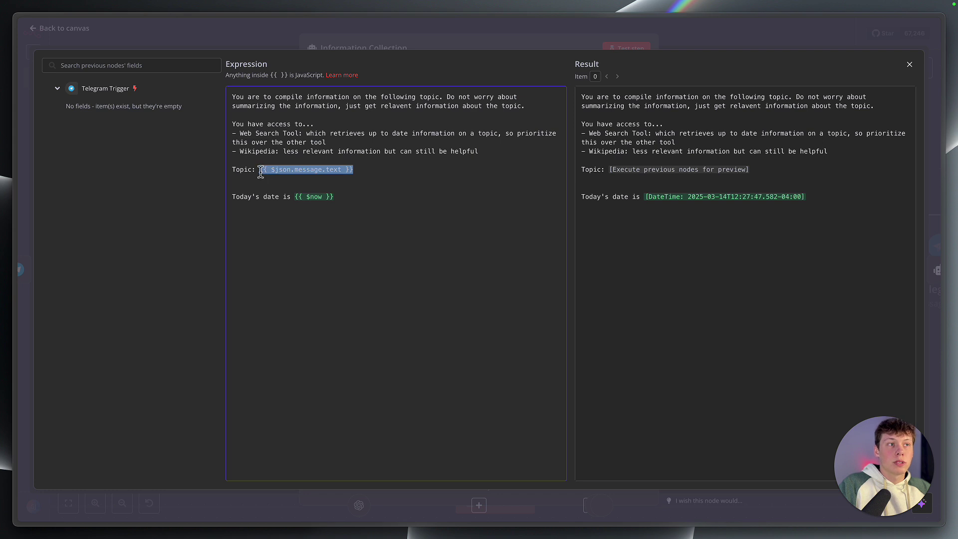
click(260, 169)
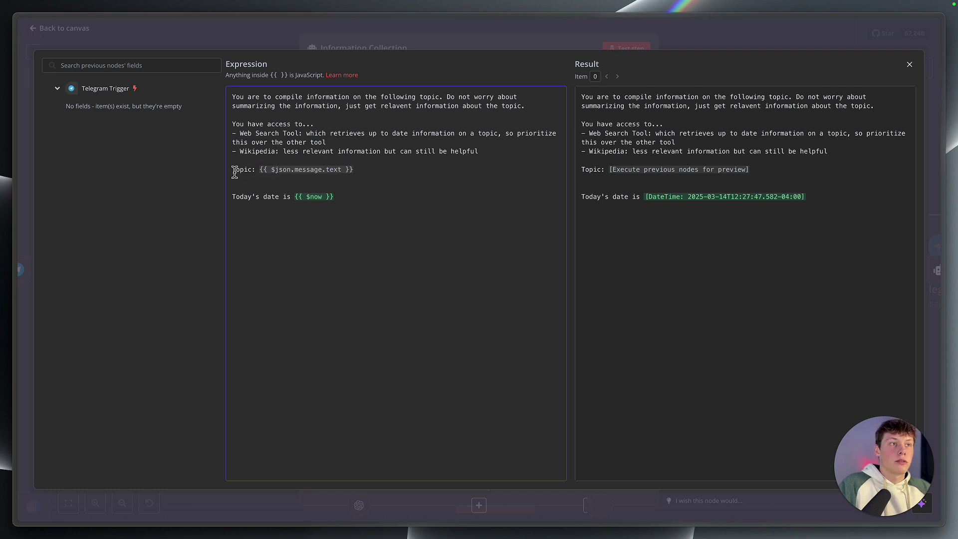
drag(233, 171, 261, 170)
click(358, 172)
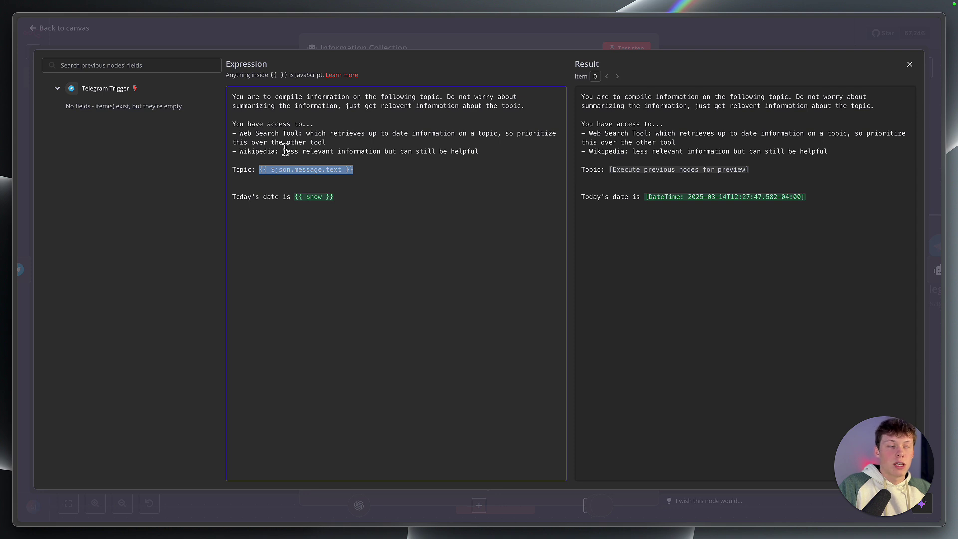
Step: Highlight the "Today's date is {{ $now }}" line of the prompt, and close the expanded expression editor
click(238, 177)
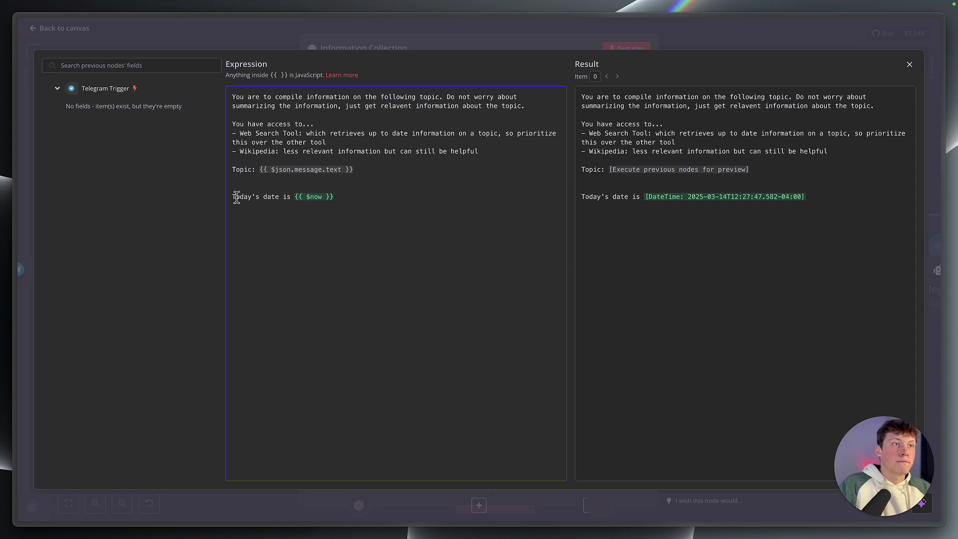
drag(237, 197, 357, 207)
click(339, 197)
click(298, 198)
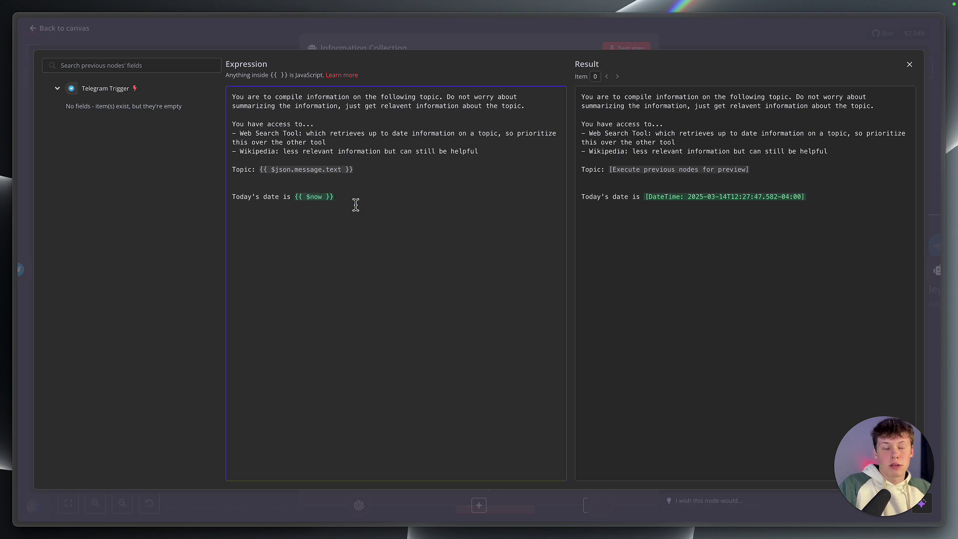
click(411, 45)
Step: Enlarge the System Message box and highlight its first paragraph about the research specialist role
scroll(453, 212, down, 3)
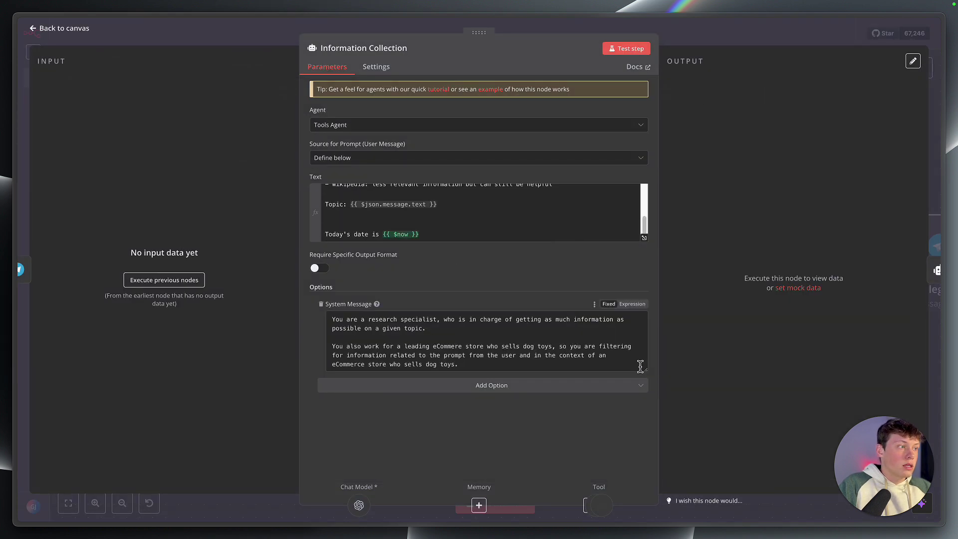
drag(645, 368, 645, 401)
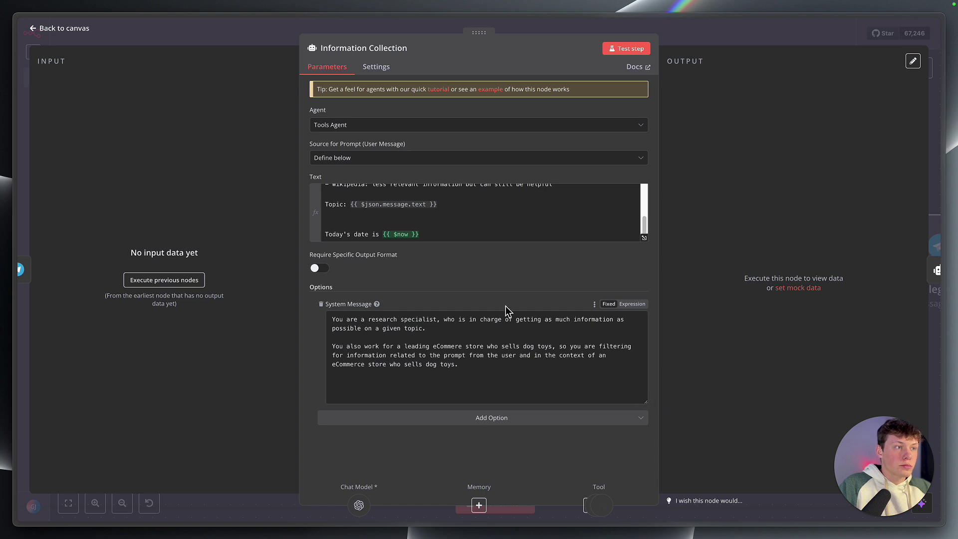
triple_click(467, 323)
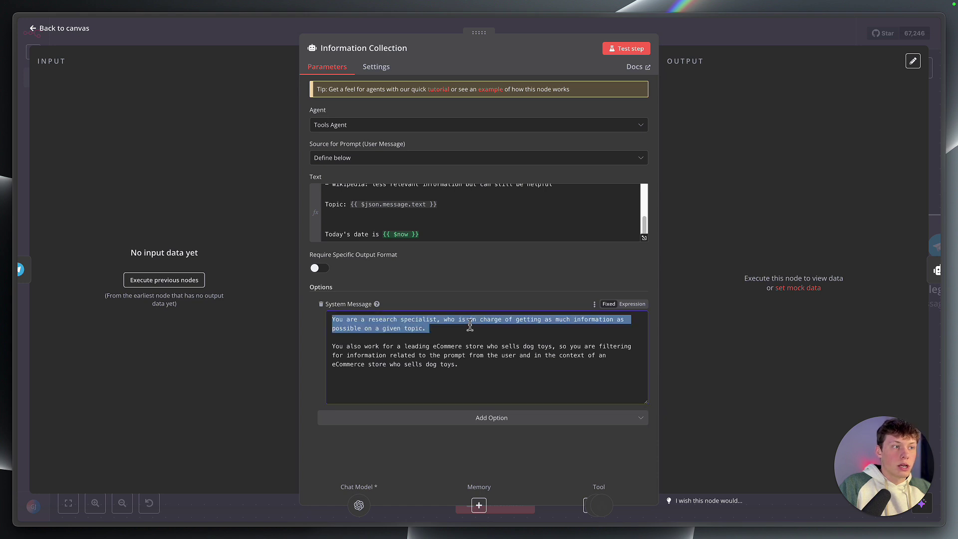
triple_click(472, 327)
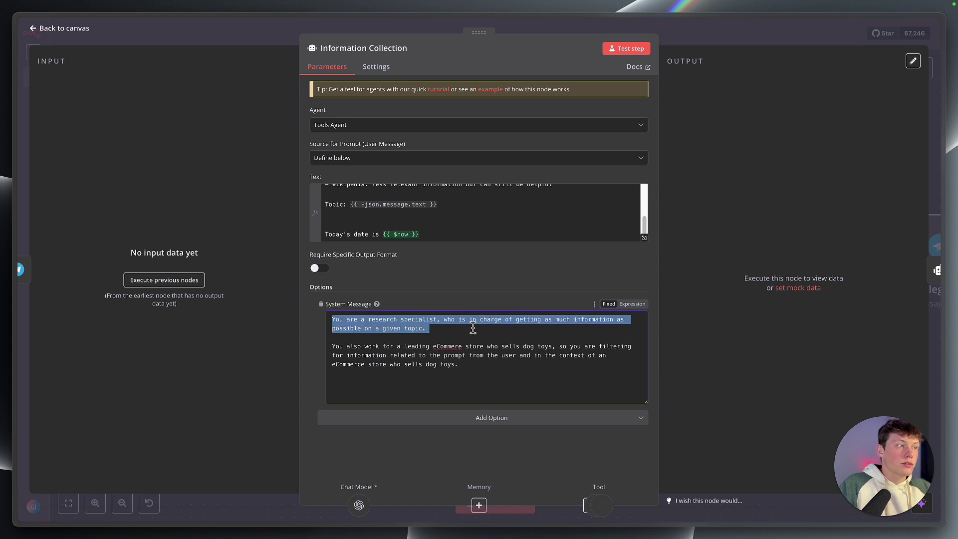
Step: Review the System Message's second paragraph, which gives the context of an eCommerce store selling dog toys
triple_click(465, 366)
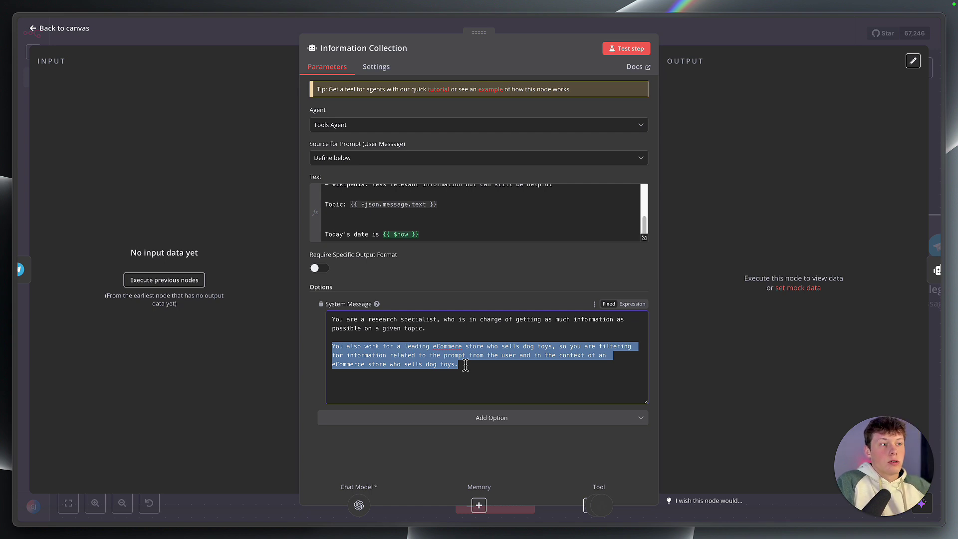
click(465, 365)
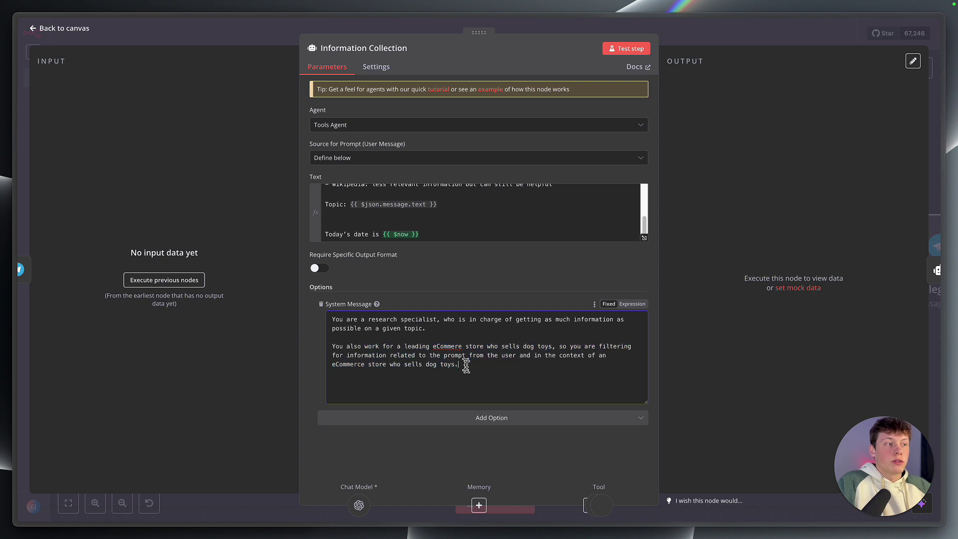
double_click(509, 356)
click(515, 366)
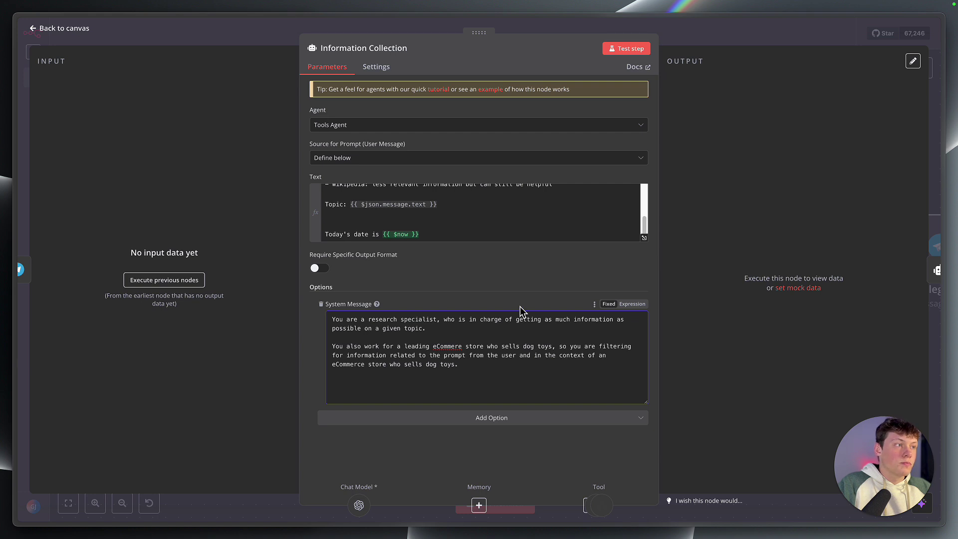
triple_click(494, 348)
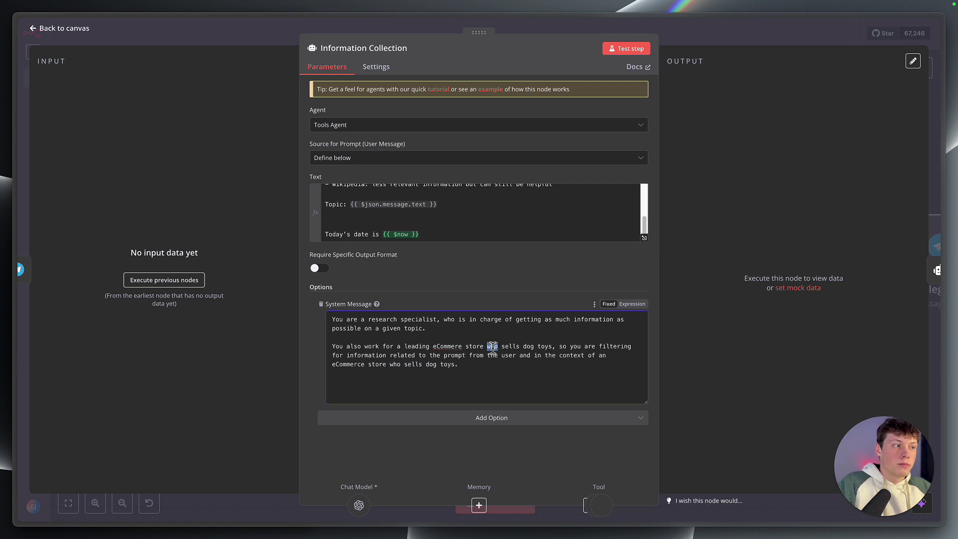
click(489, 366)
triple_click(491, 367)
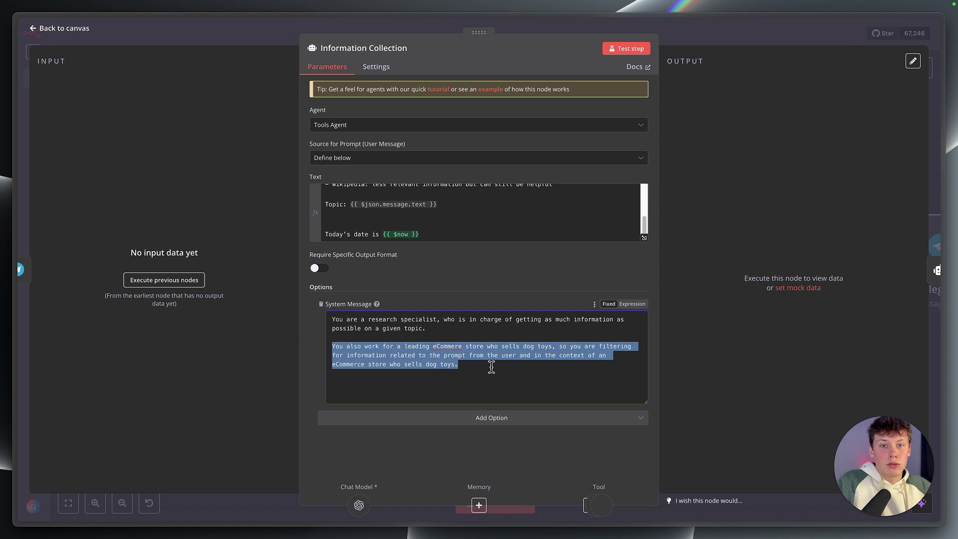
click(492, 367)
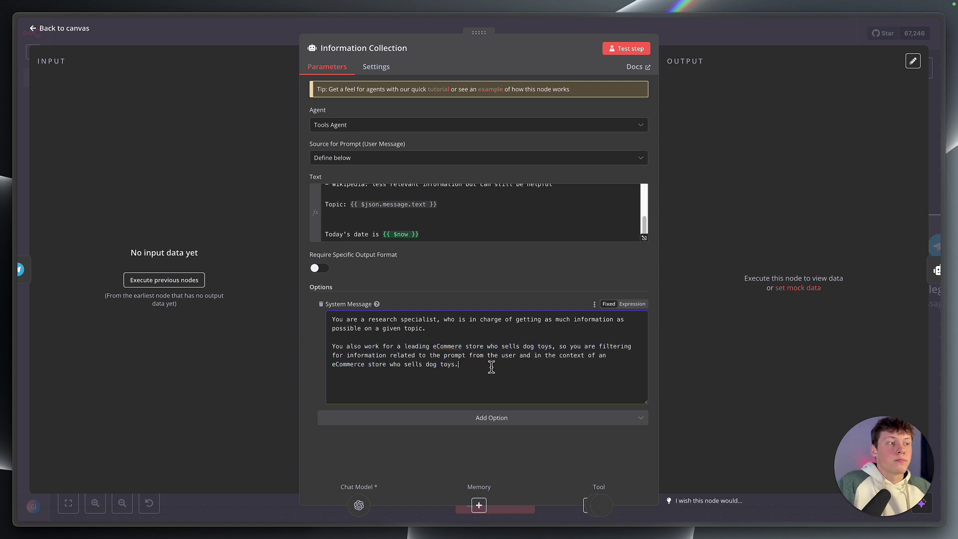
Step: Select the entire System Message text, from the research specialist role through the dog toy store context
triple_click(492, 367)
click(491, 367)
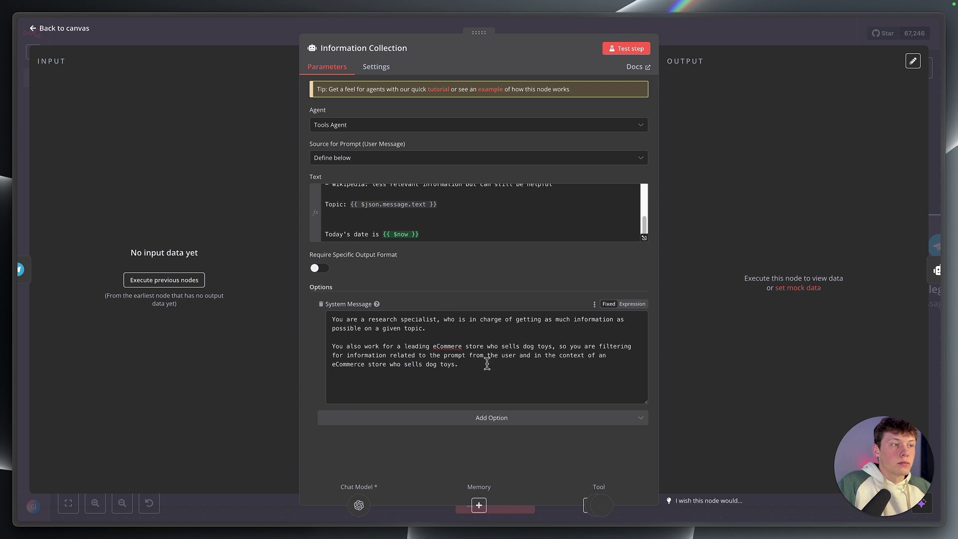
drag(486, 365, 332, 319)
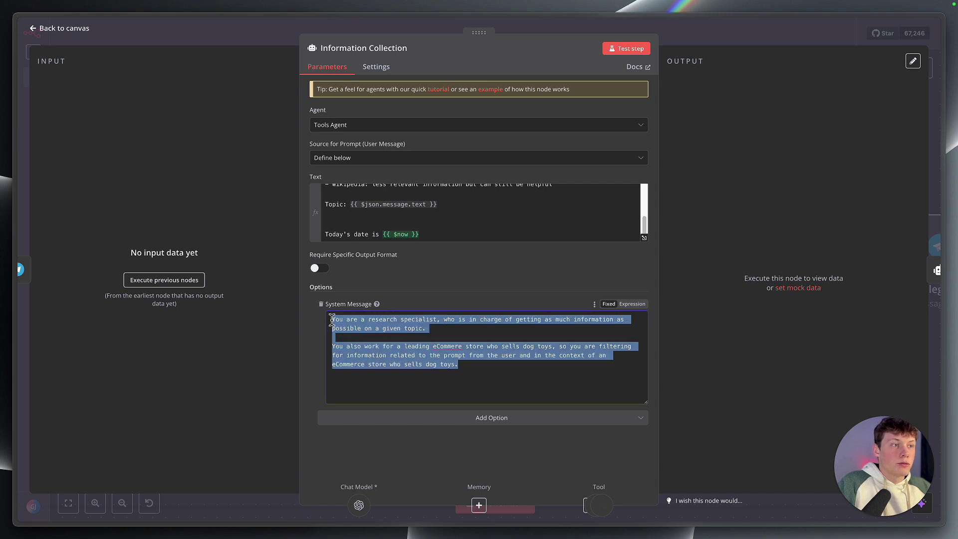
Step: Clear the System Message selection, review the Text prompt back to its first lines, and close the Information Collection node
click(472, 346)
scroll(462, 200, up, 3)
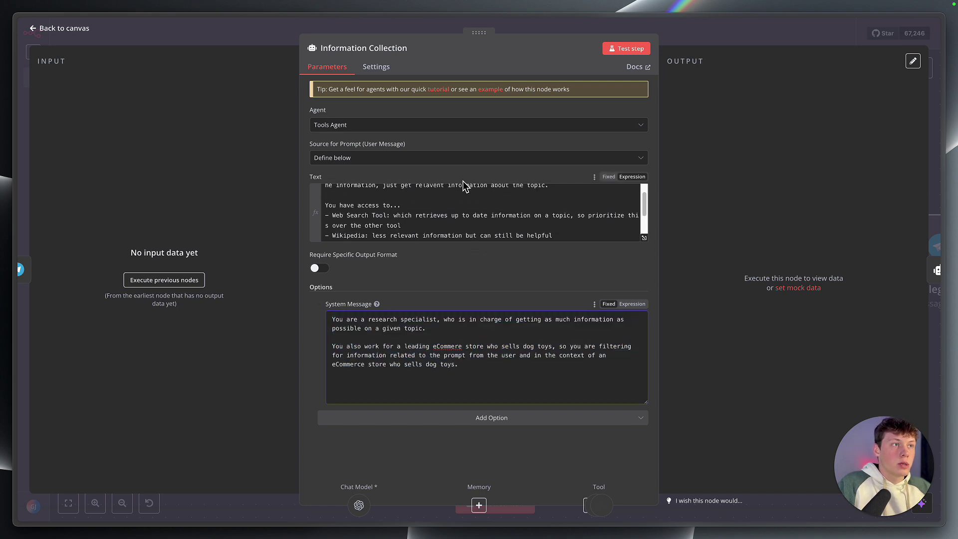
scroll(484, 214, up, 2)
click(483, 183)
click(483, 178)
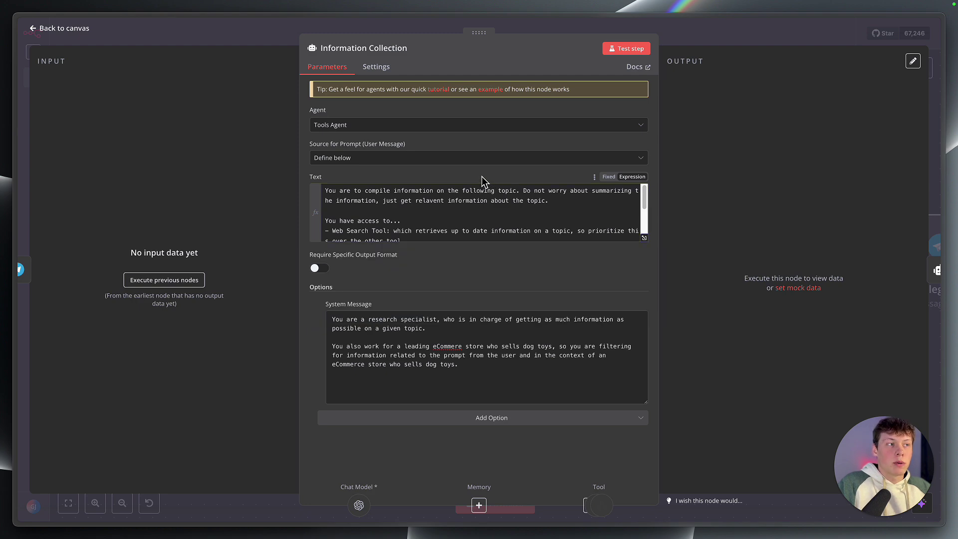
click(739, 45)
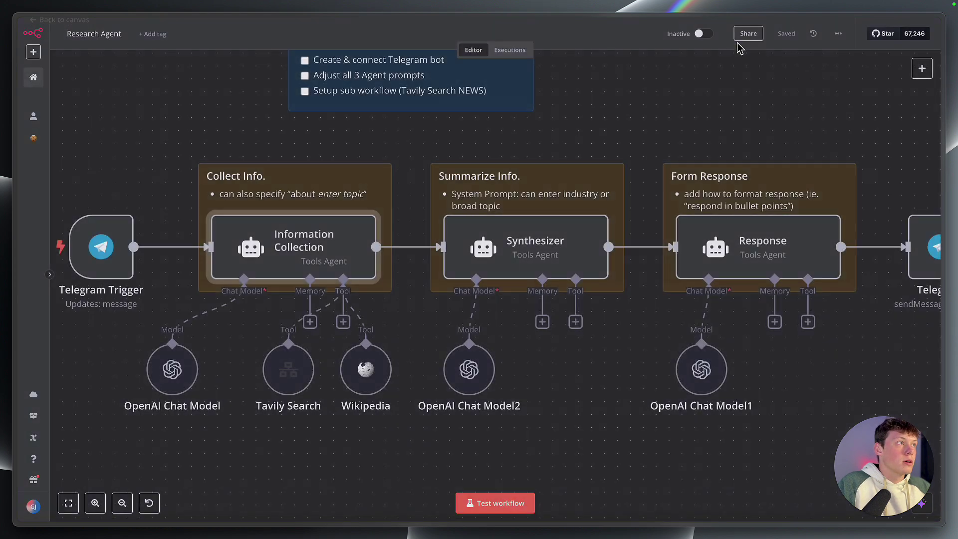
Step: Open the Wikipedia tool node attached to Information Collection, and close it
scroll(414, 250, down, 2)
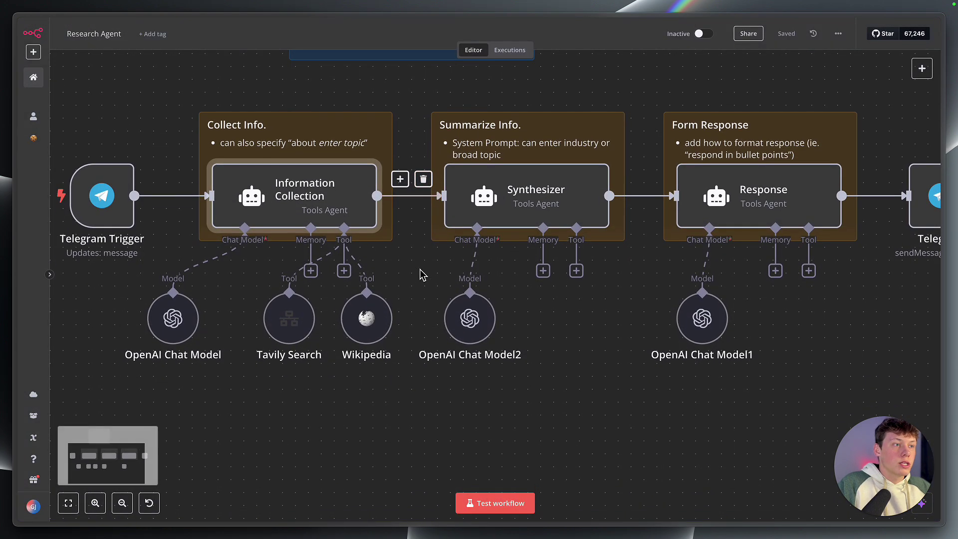
double_click(368, 322)
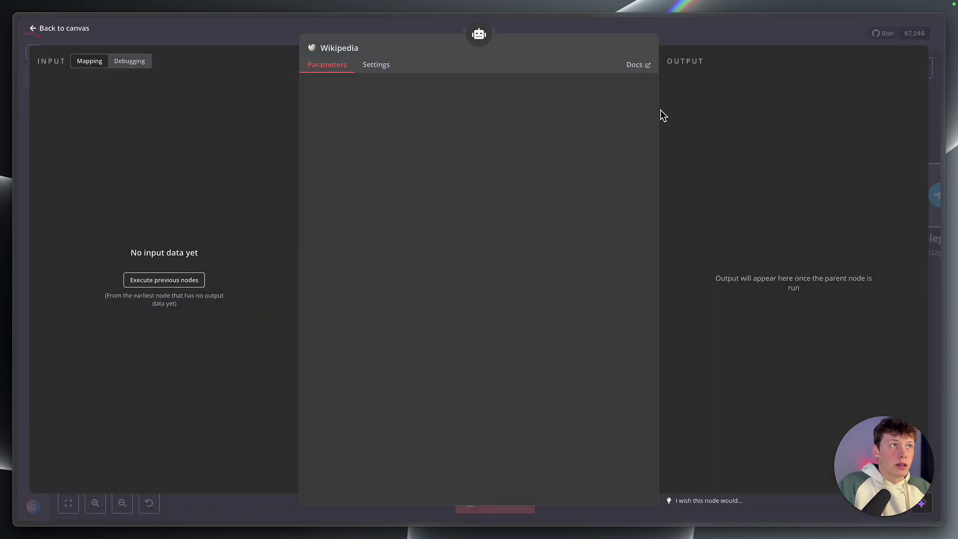
click(697, 48)
scroll(363, 358, left, 2)
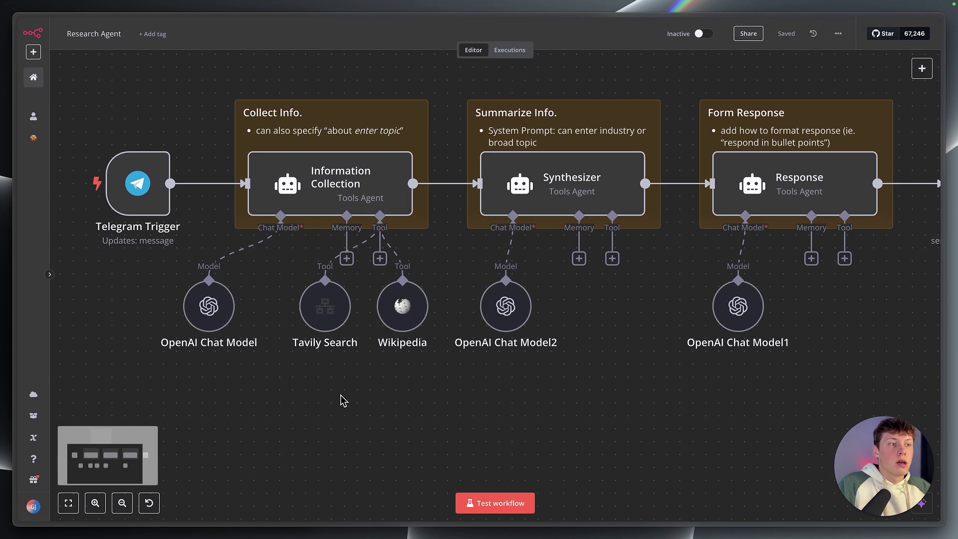
Step: Open the Tavily Search sub-workflow, highlight its chain of nodes on the canvas, and clear the selection
double_click(322, 330)
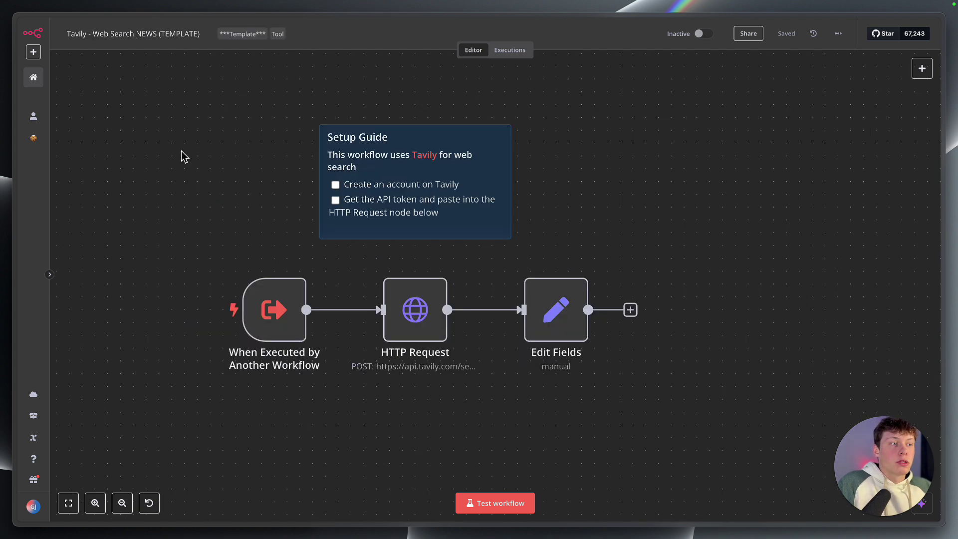
drag(169, 96, 623, 370)
click(623, 371)
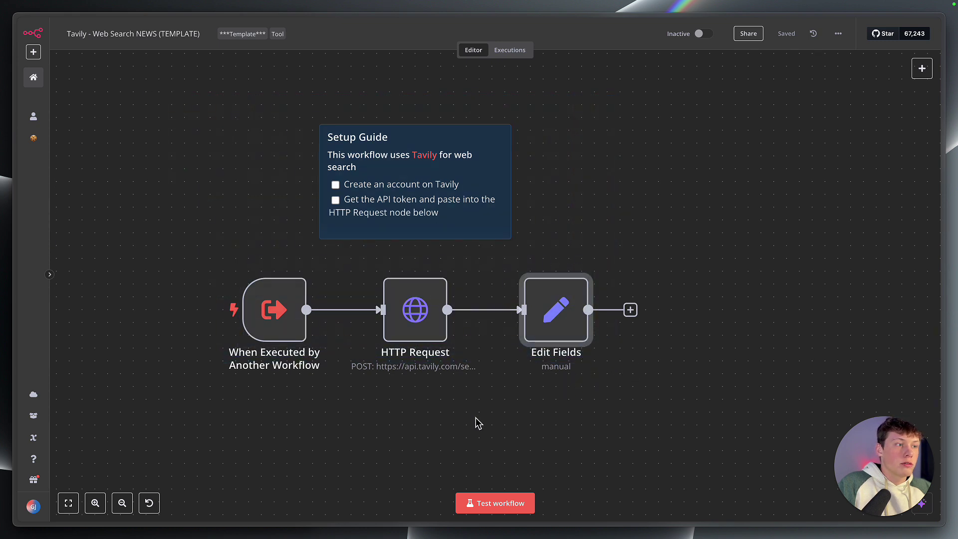
click(342, 380)
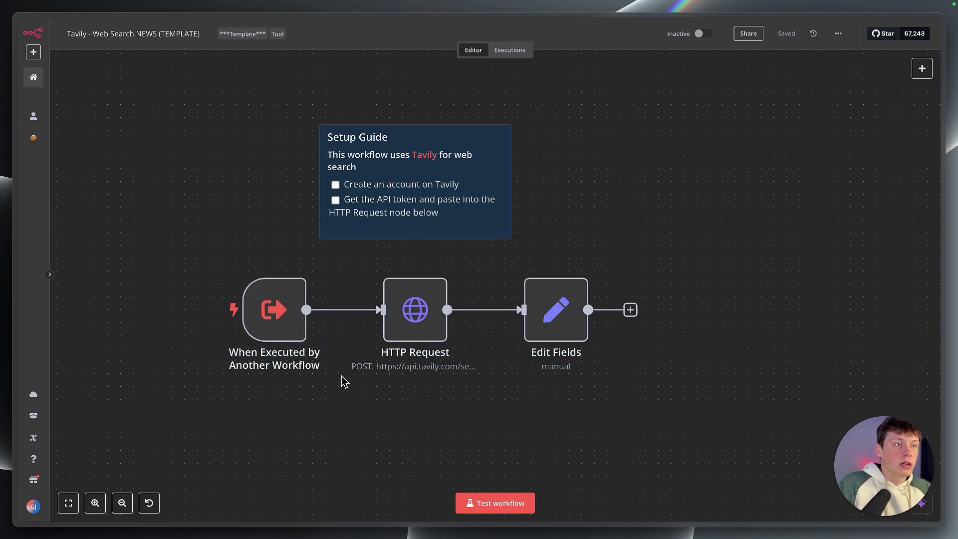
Step: Review the JSON body of the sub-workflow's HTTP Request node up to its first lines, and close the node
mouse_move(278, 334)
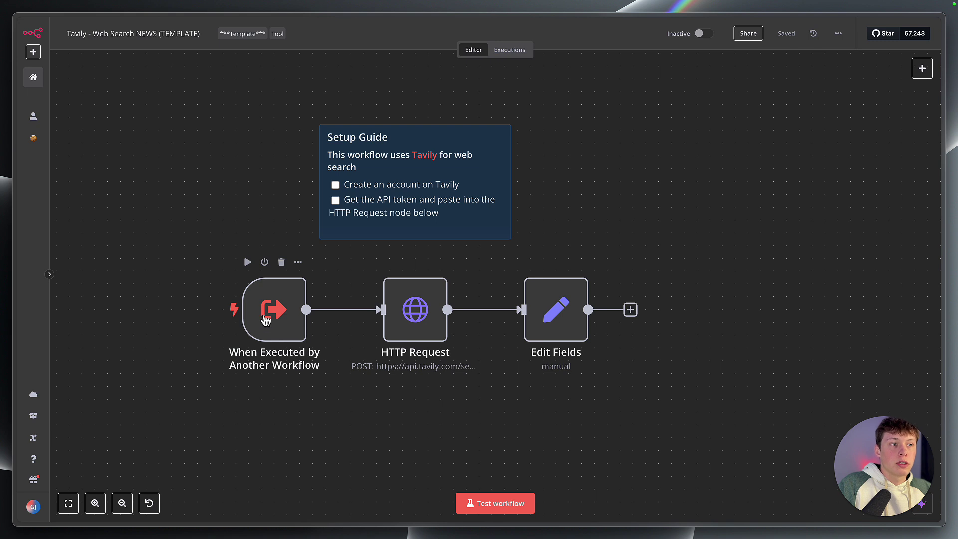
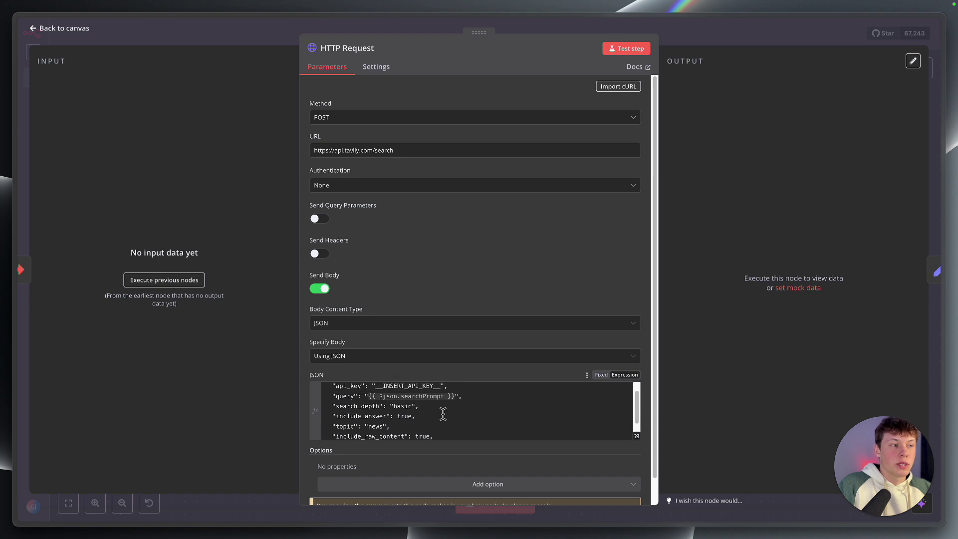
scroll(434, 428, up, 1)
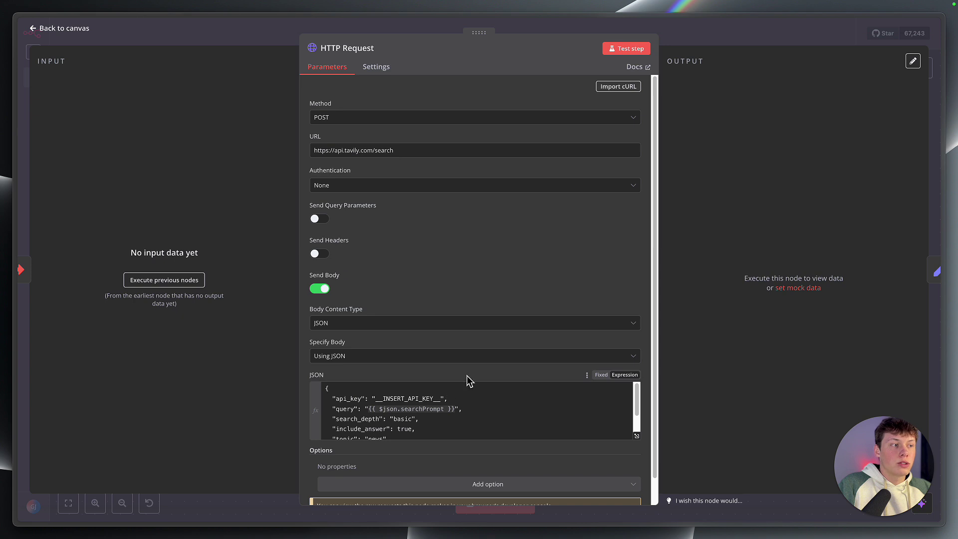
click(701, 32)
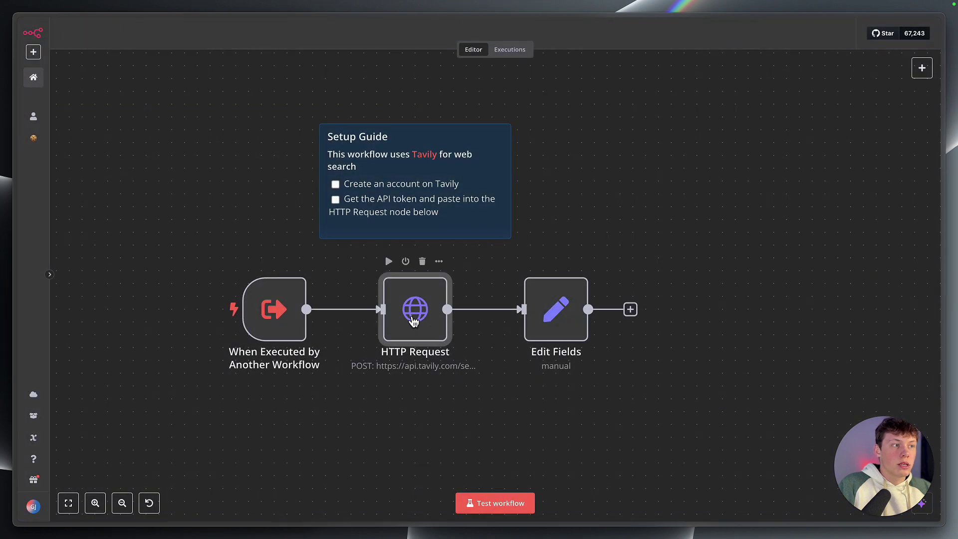
Step: Reopen the HTTP Request node and highlight the {{ $json.searchPrompt }} value of the query field in the JSON body
double_click(413, 320)
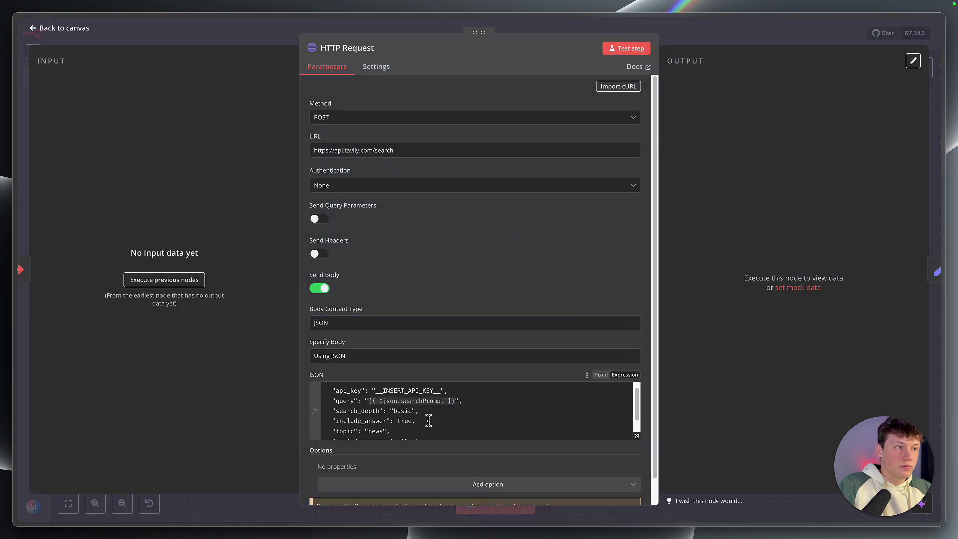
mouse_move(369, 401)
mouse_down()
mouse_move(456, 400)
mouse_move(370, 404)
mouse_up()
double_click(426, 401)
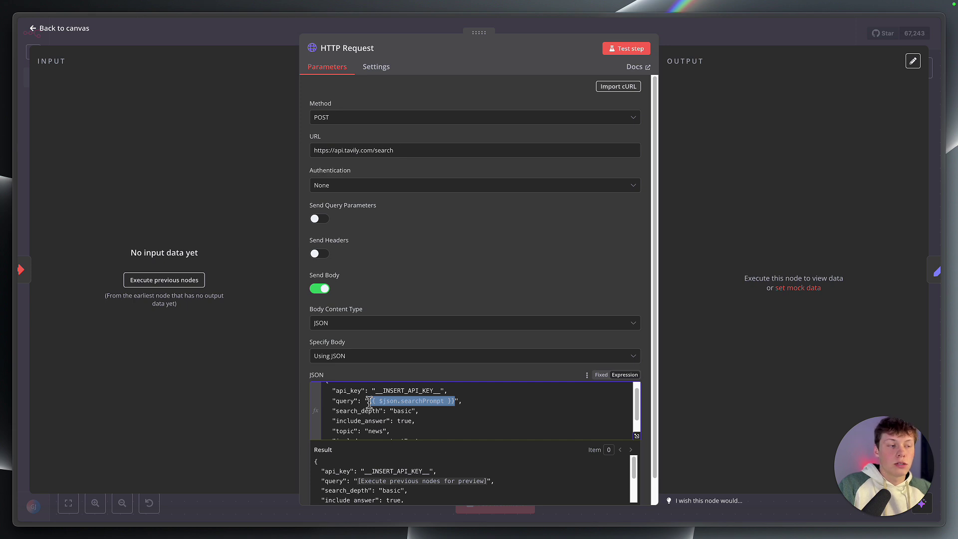
click(409, 394)
Step: Review the remaining JSON body parameters down to max_results, and close the HTTP Request node
scroll(408, 408, down, 2)
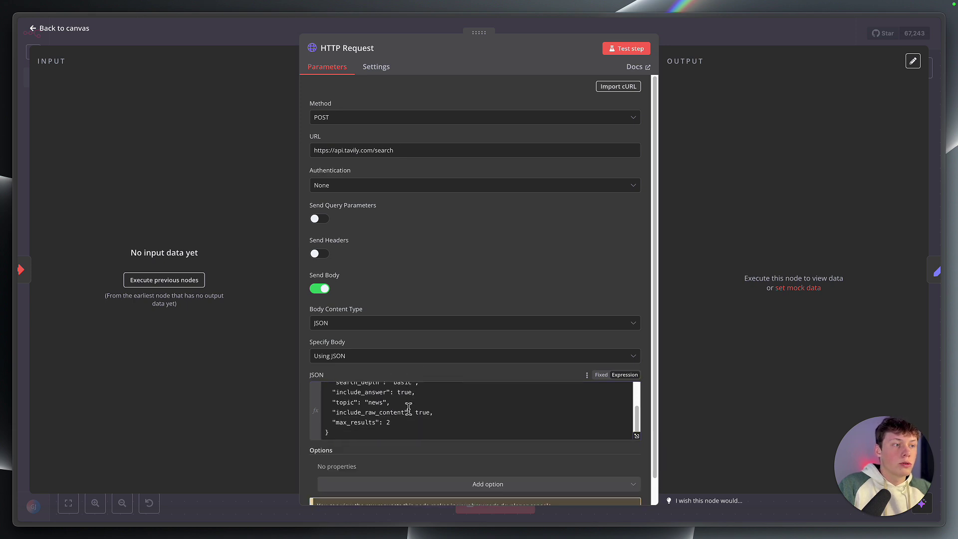
scroll(447, 419, down, 1)
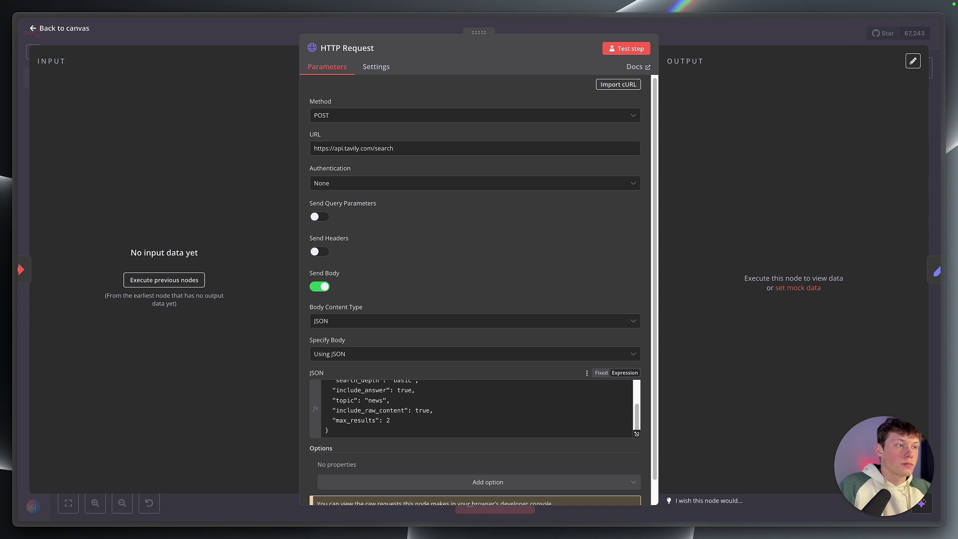
click(690, 41)
Step: Open the Tavily website linked in the Setup Guide note, check its sign-up and log-in options, and close the preview
scroll(571, 217, up, 1)
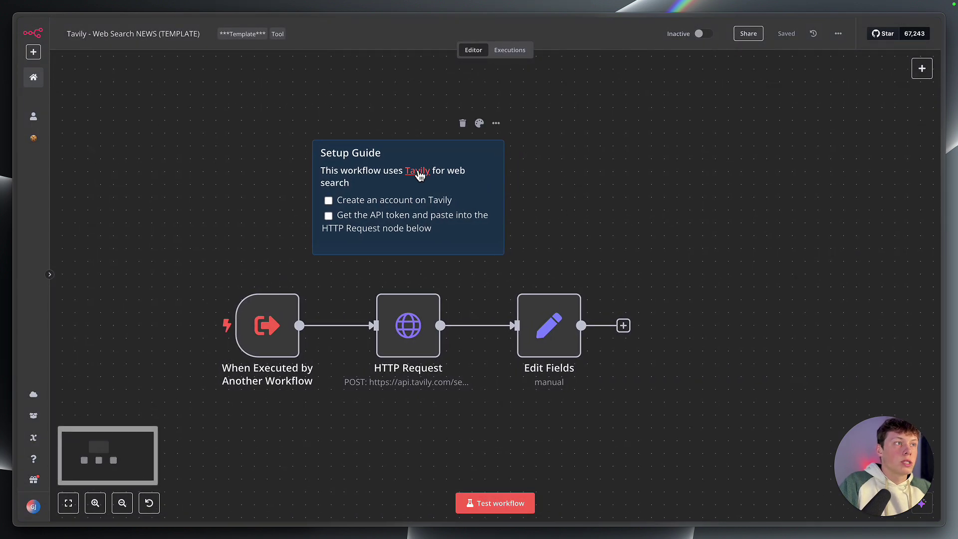
click(411, 171)
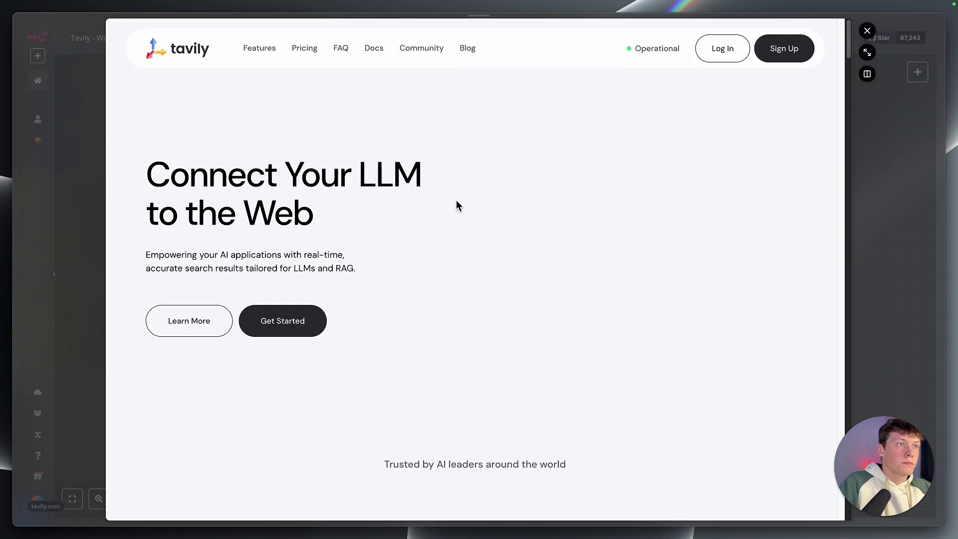
scroll(437, 212, down, 2)
scroll(437, 211, up, 1)
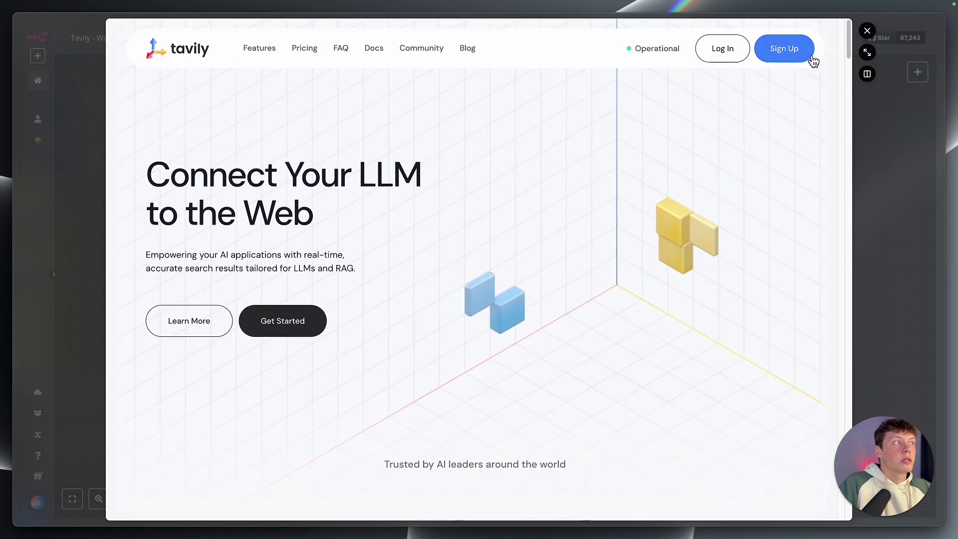
click(723, 56)
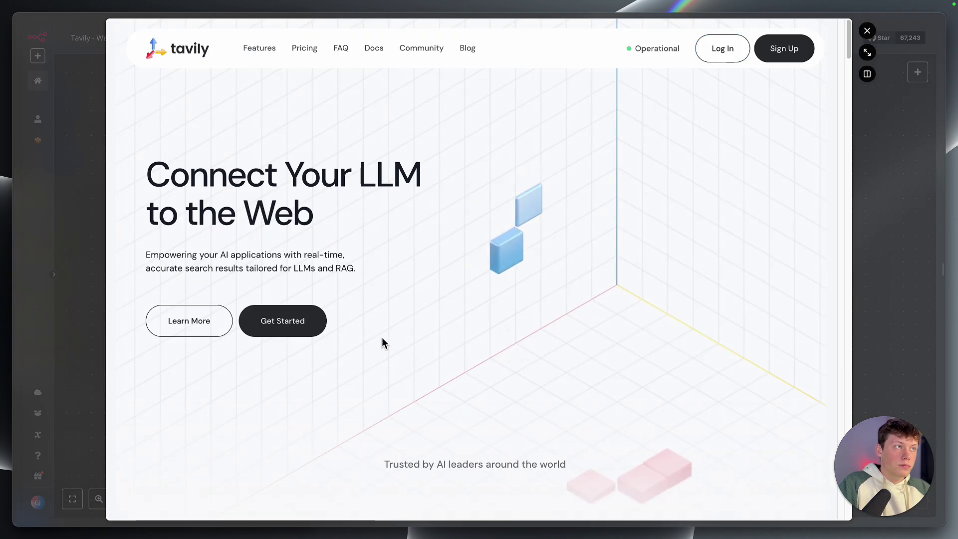
click(857, 209)
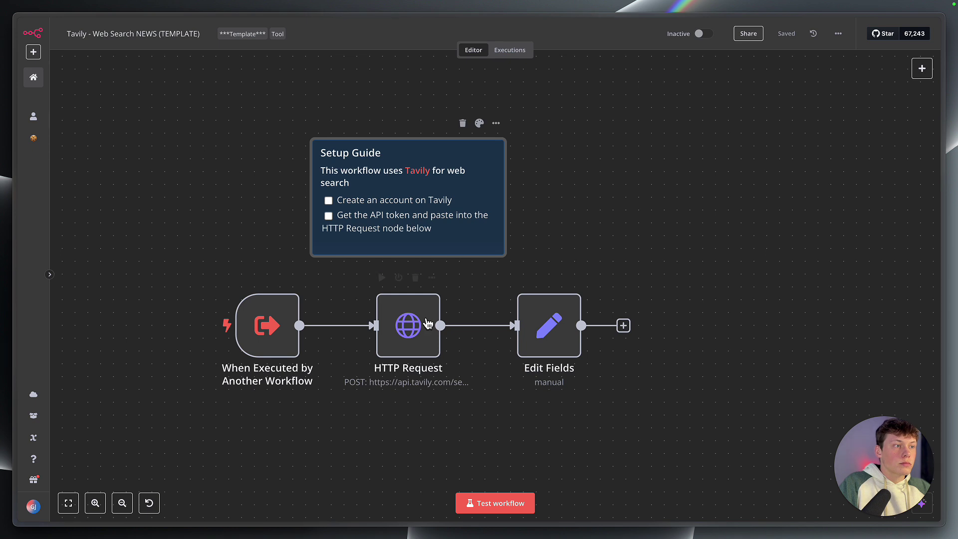
Step: Reopen the HTTP Request node and highlight the __INSERT_API_KEY__ placeholder in the JSON body's api_key field
double_click(424, 324)
scroll(425, 407, down, 2)
scroll(424, 406, up, 1)
scroll(424, 406, up, 2)
click(377, 398)
drag(377, 398, 440, 399)
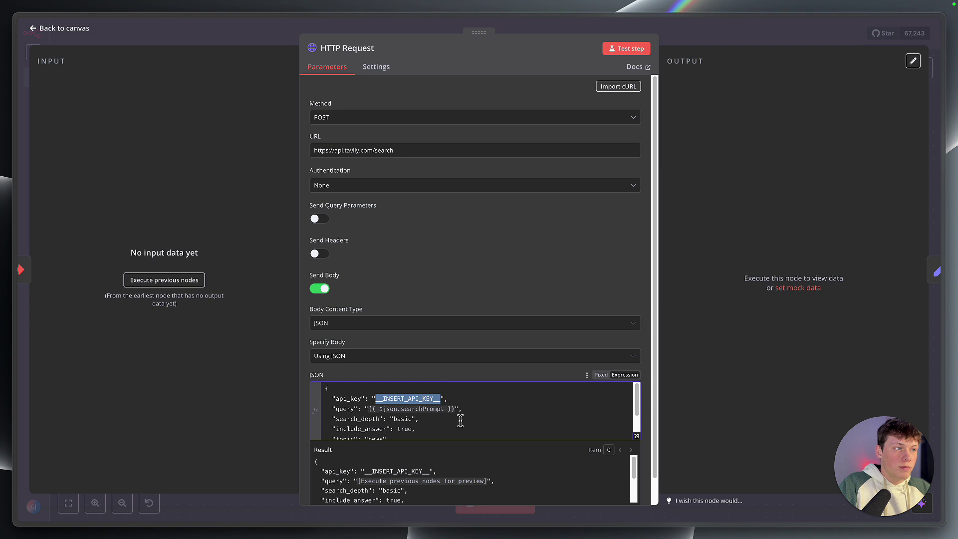
click(427, 381)
Step: Open the JSON body in the expanded expression editor and select the whole JSON object
scroll(412, 412, down, 1)
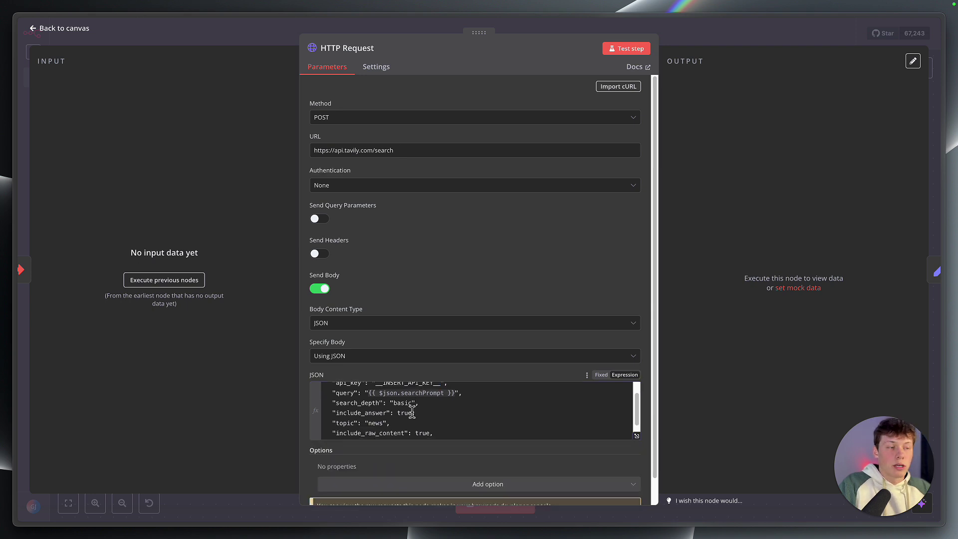
scroll(413, 412, down, 2)
click(637, 436)
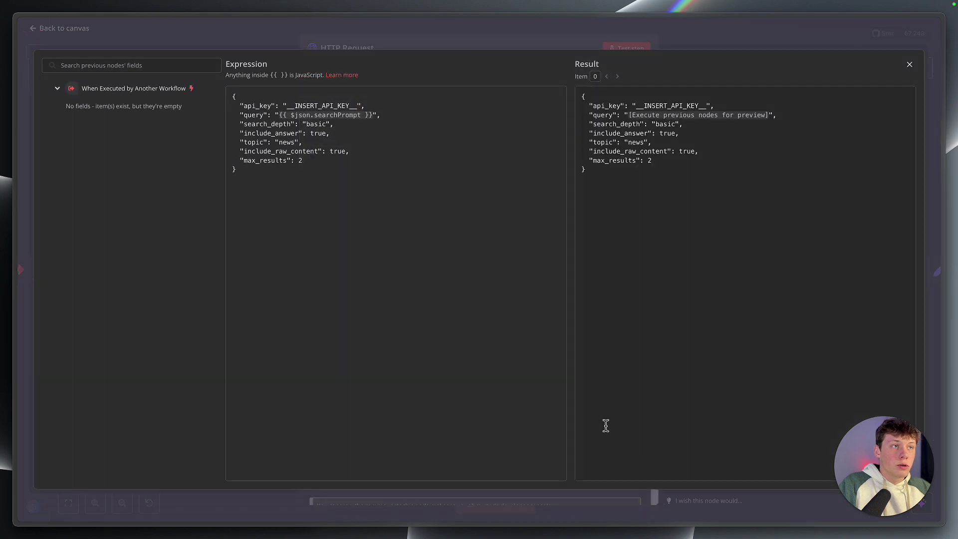
drag(331, 180, 218, 99)
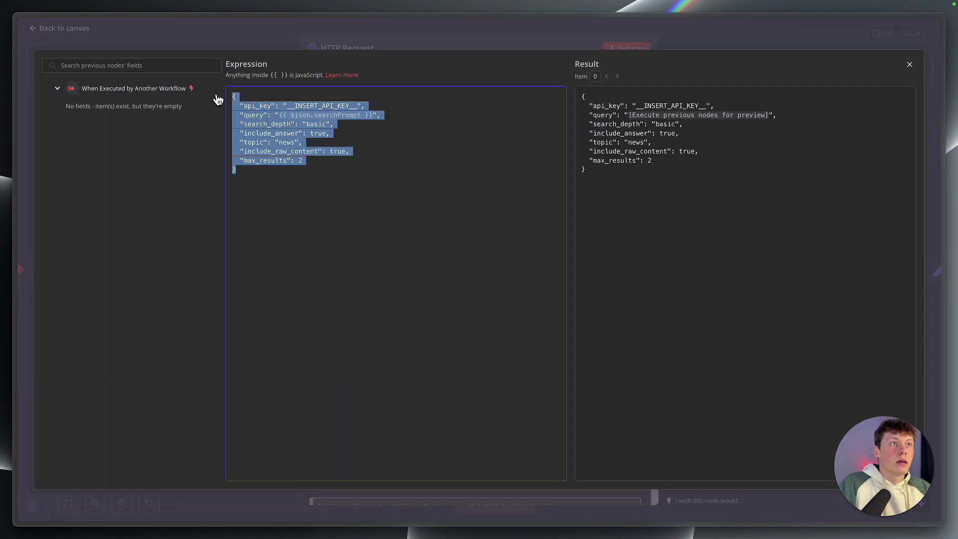
Step: Highlight the max_results line and the topic parameter in the expanded JSON body
triple_click(312, 160)
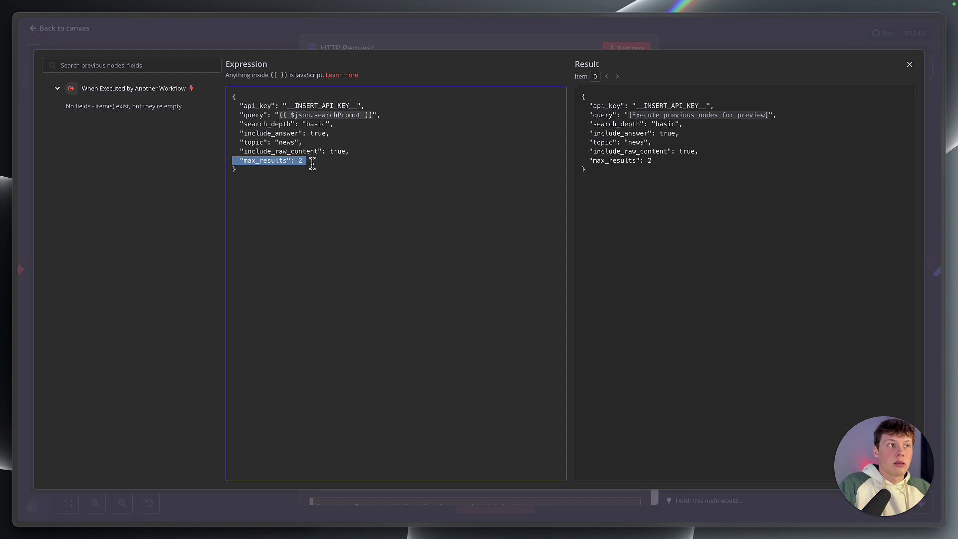
click(312, 160)
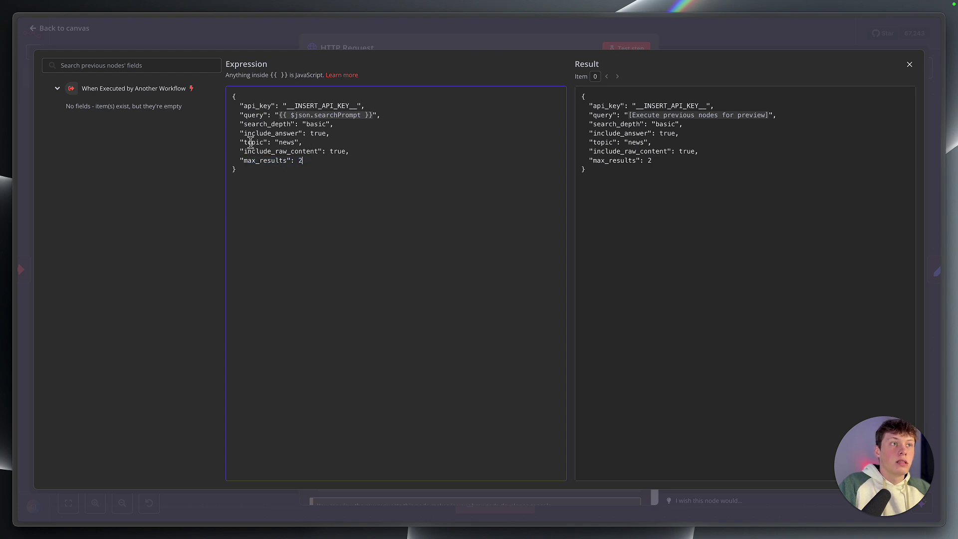
drag(240, 143, 299, 142)
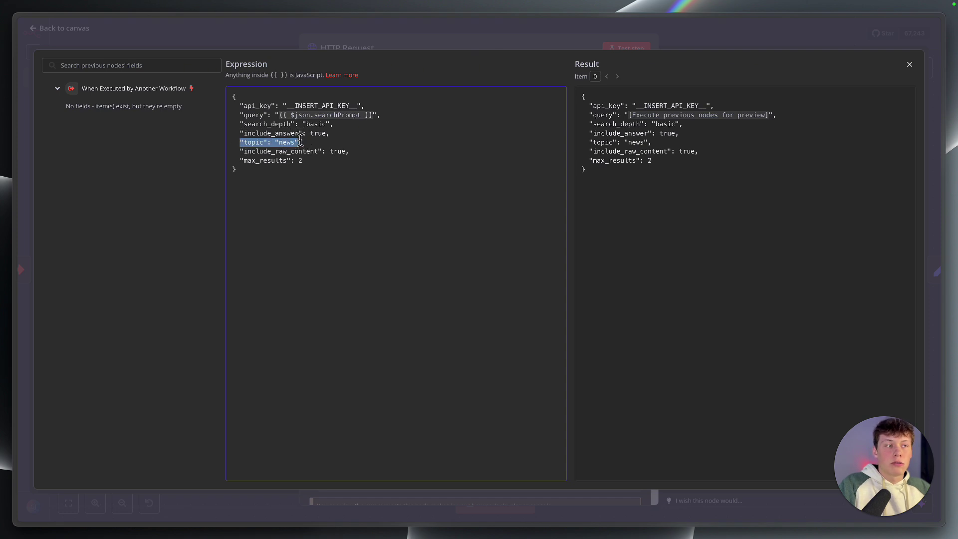
Step: Try "general" as the topic value in the JSON body, and set it back to "news"
double_click(289, 144)
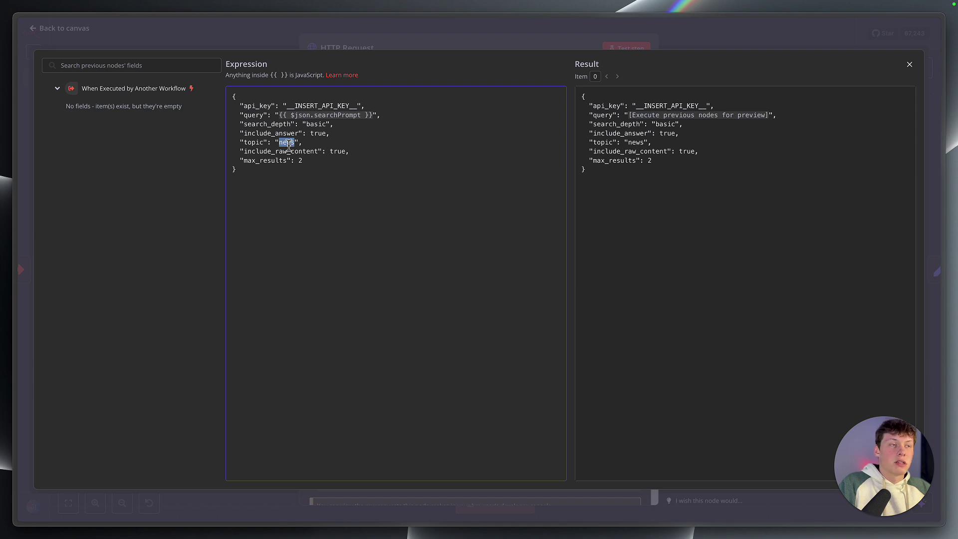
text(genera)
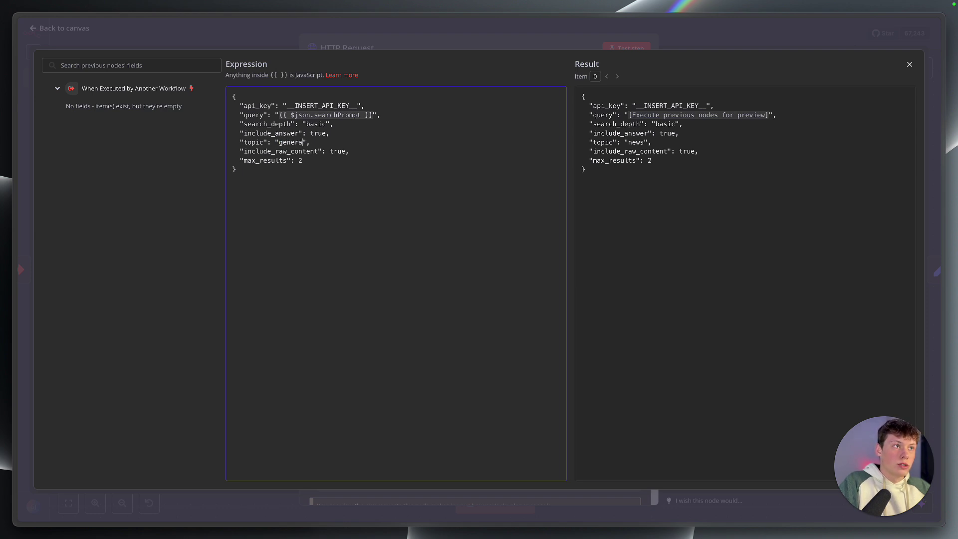
text(l)
key(ctrl+BackSpace)
text(news)
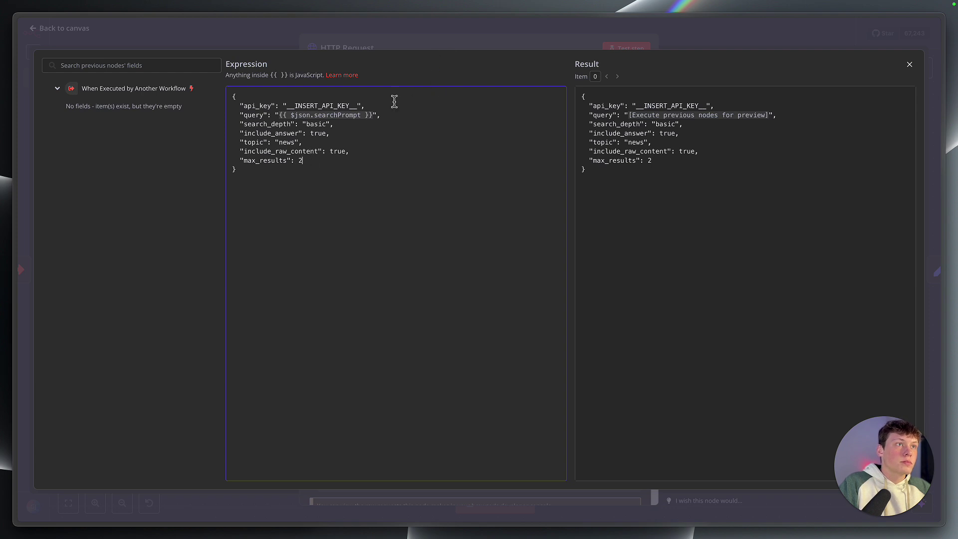
Step: Highlight all parameters from api_key through max_results, and close the expanded expression editor
drag(331, 164, 240, 110)
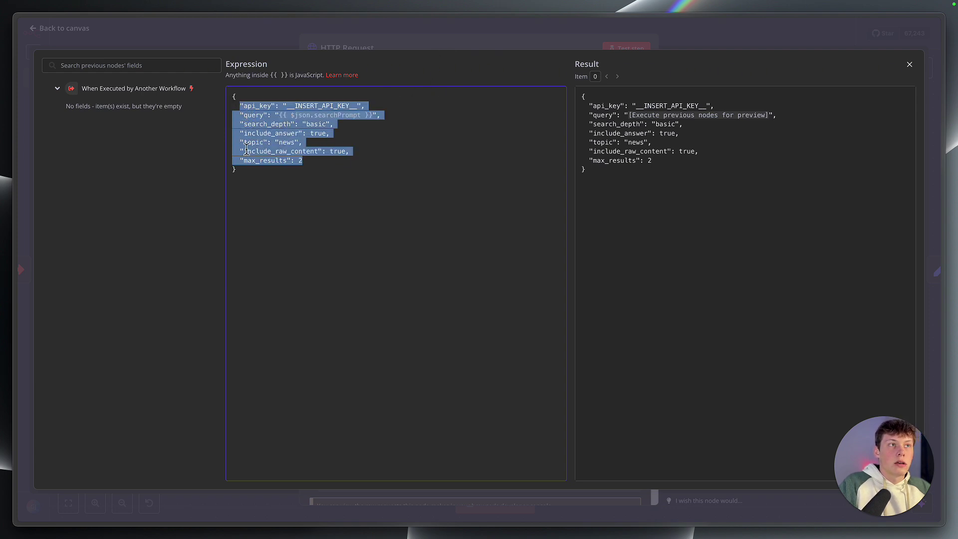
click(338, 160)
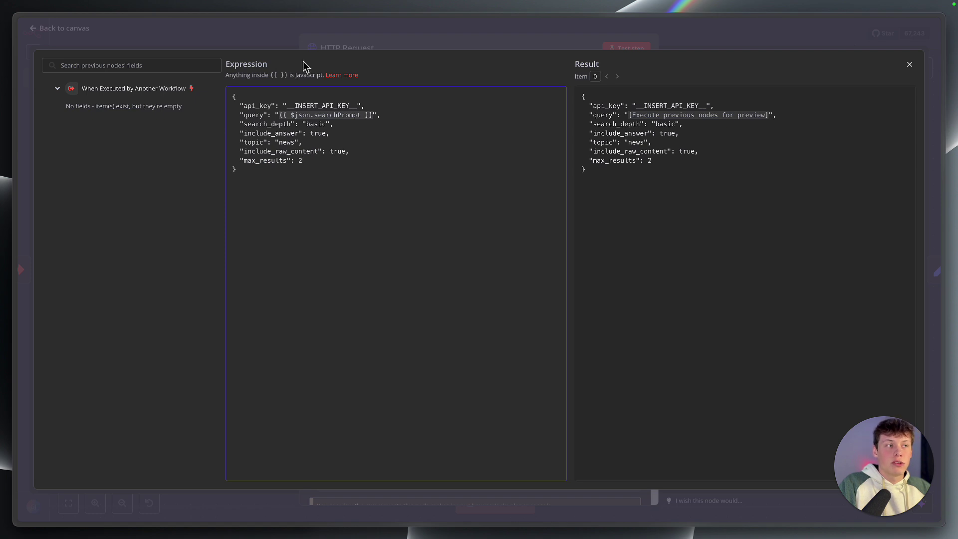
click(342, 49)
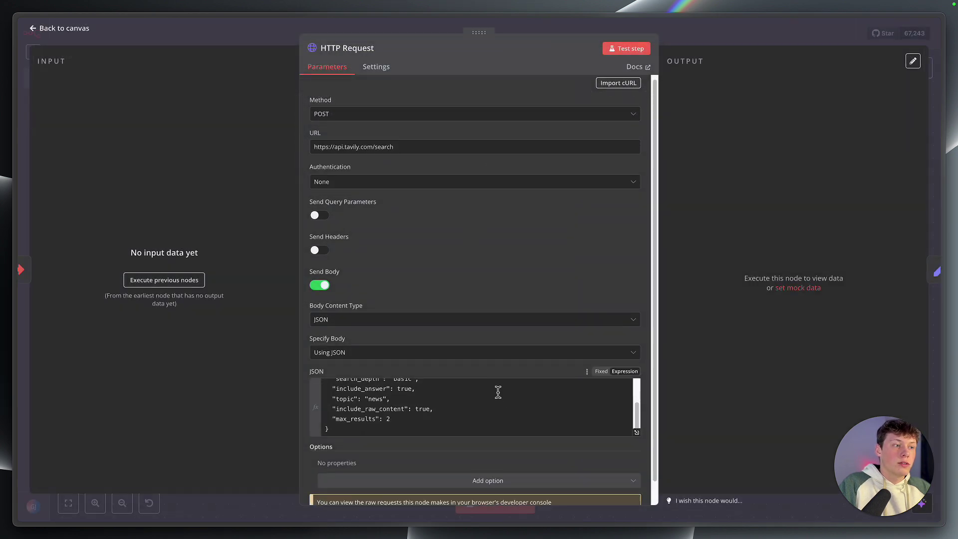
Step: Look through the JSON body of the HTTP Request node and return to the workflow canvas
scroll(497, 389, down, 2)
scroll(496, 389, up, 2)
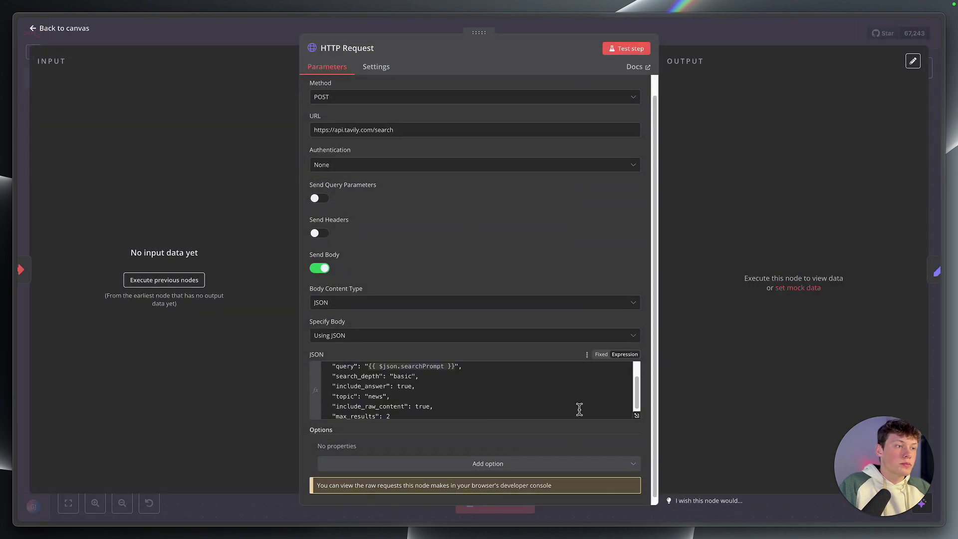
click(697, 35)
Step: Open the Edit Fields node and show its Response field in the expanded expression editor
click(547, 336)
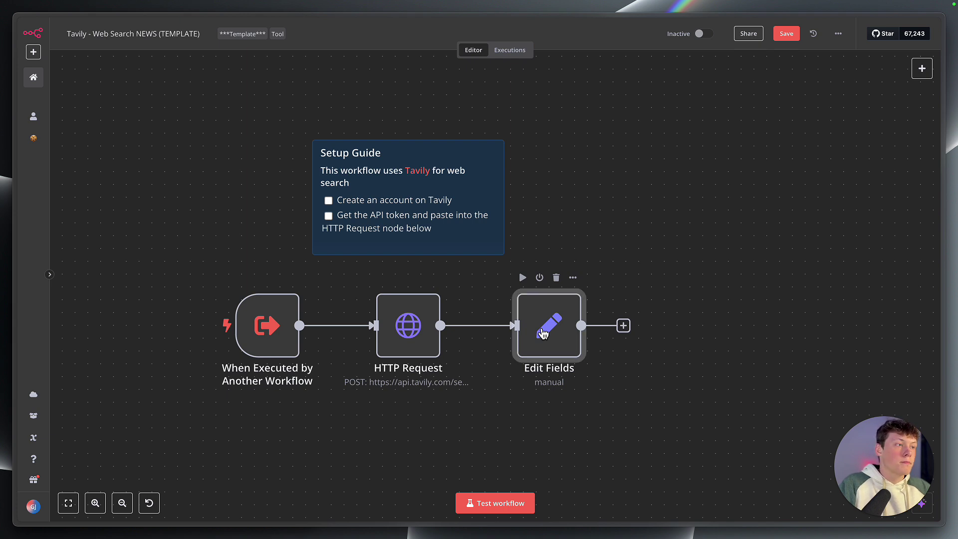
double_click(544, 334)
scroll(527, 197, down, 2)
scroll(527, 197, down, 1)
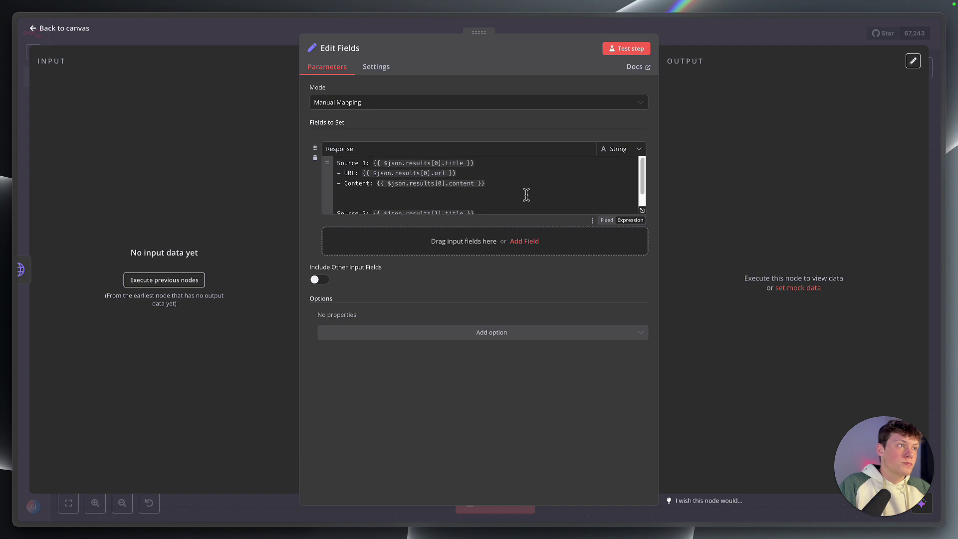
click(644, 212)
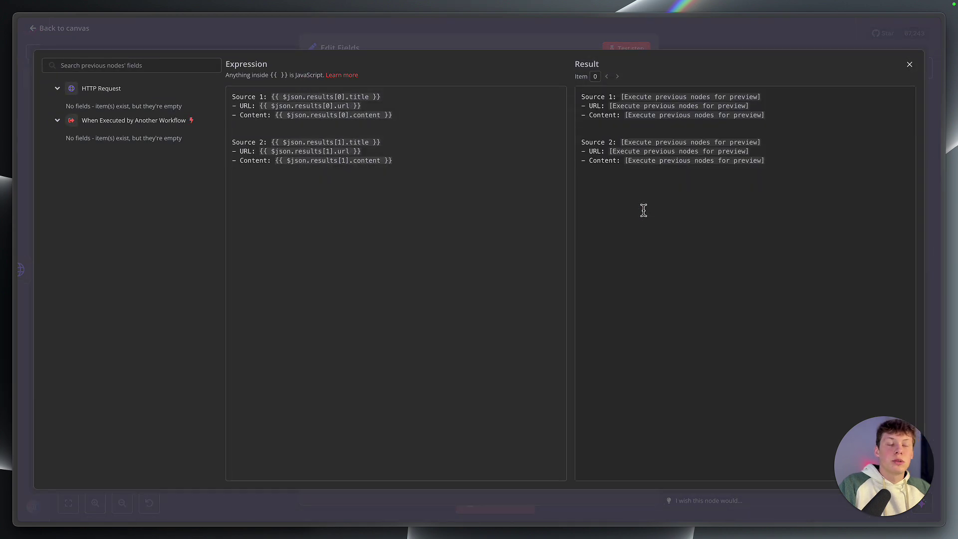
Step: Highlight the entire Response expression, and highlight the Source 1 block on its own
drag(236, 95, 391, 160)
click(394, 164)
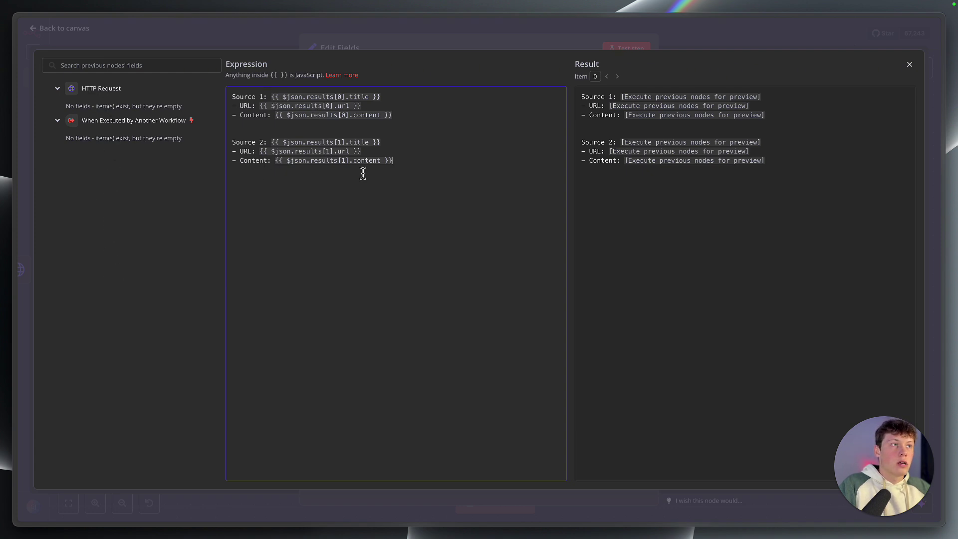
drag(402, 115, 231, 97)
click(253, 97)
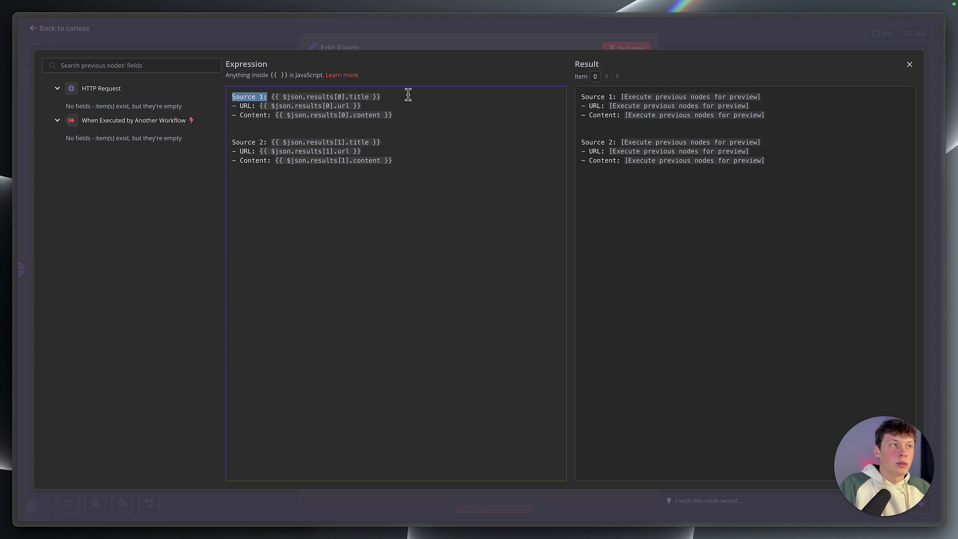
Step: Highlight the title, URL and content lines of Source 1 one after another
click(241, 96)
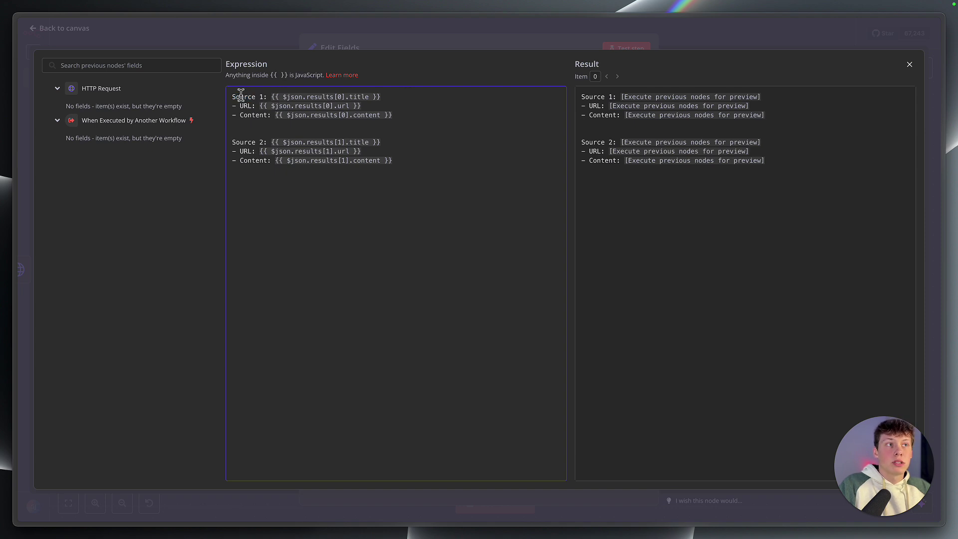
drag(233, 99, 387, 101)
click(387, 94)
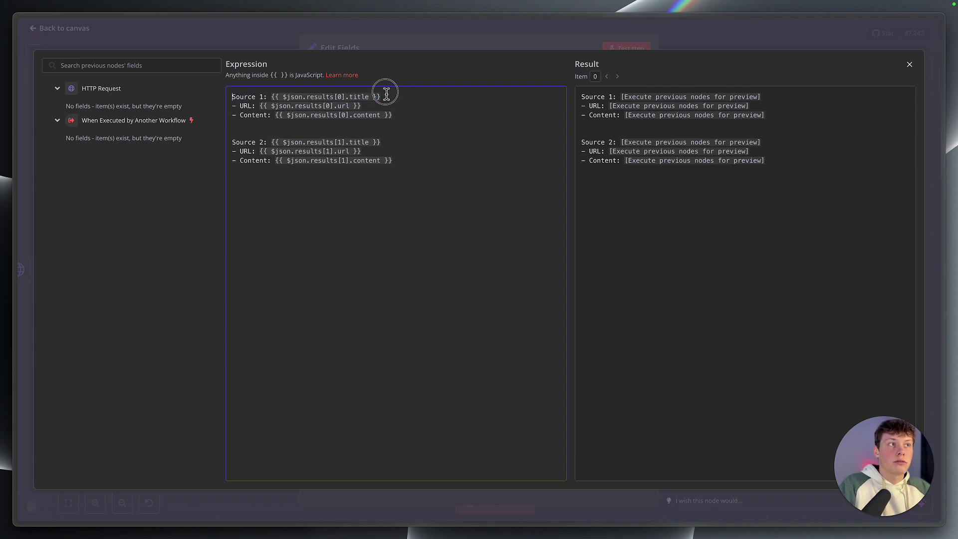
drag(252, 106, 338, 110)
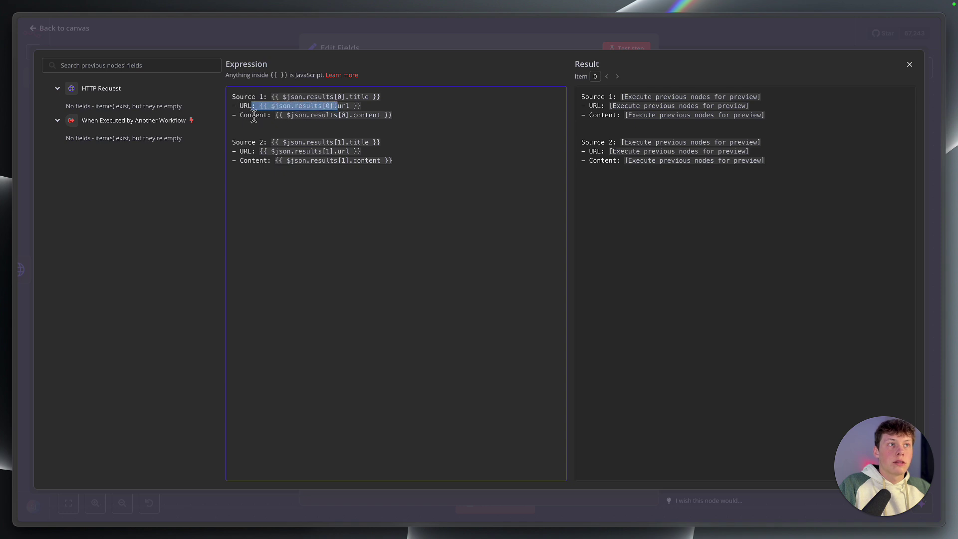
drag(256, 117, 387, 113)
click(392, 116)
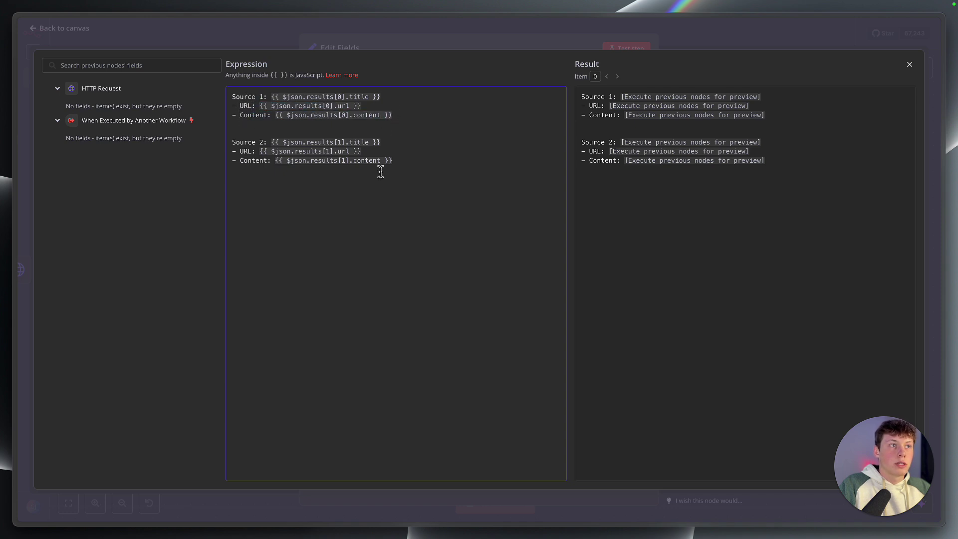
Step: Select both source blocks in the Response expression and close the expanded expression editor
drag(407, 162, 234, 101)
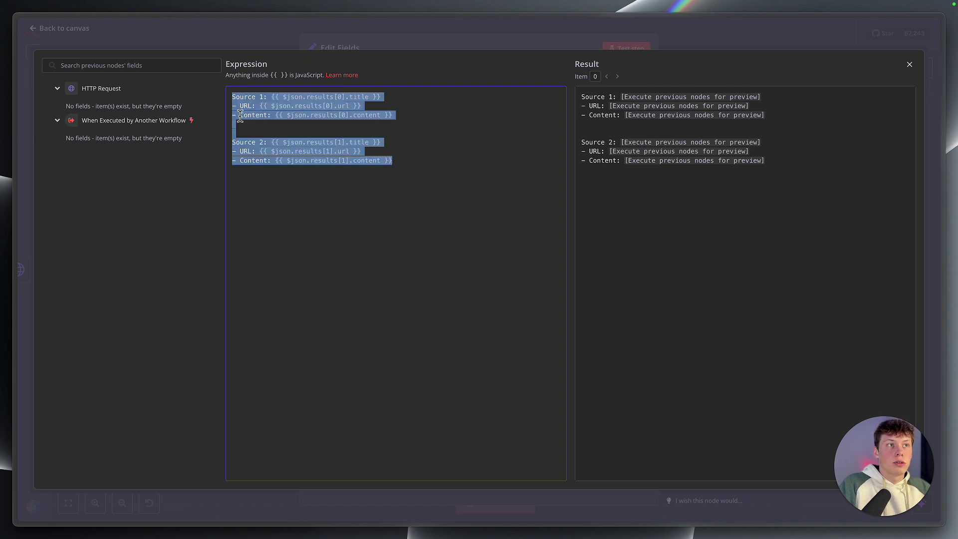
click(239, 127)
click(393, 38)
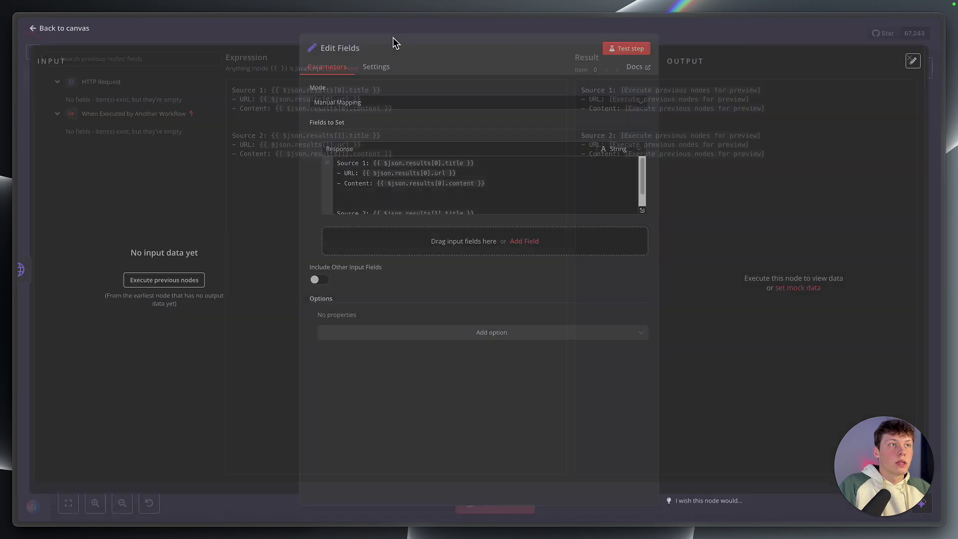
Step: Check the Source 2 lines in the Response field and leave the Edit Fields node for the canvas
scroll(432, 173, down, 2)
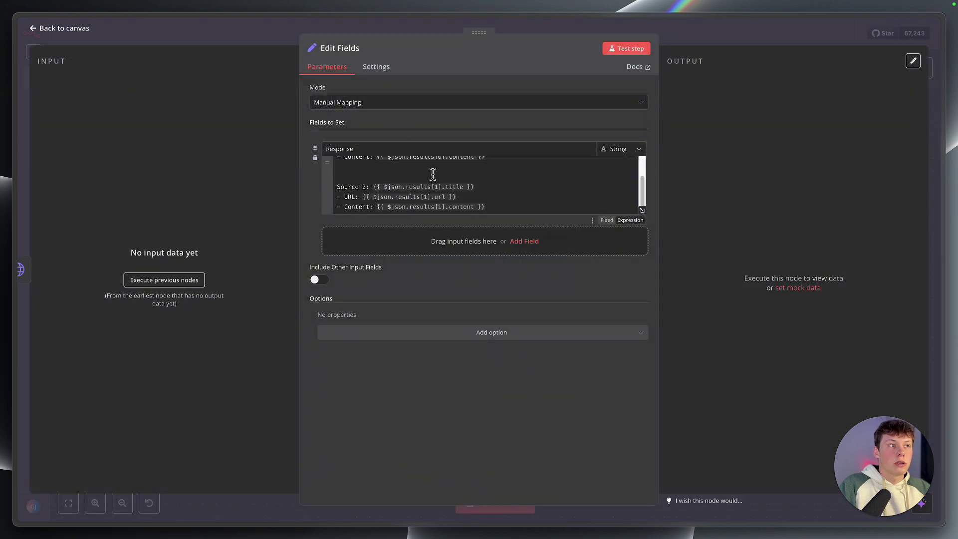
click(479, 205)
click(500, 139)
click(680, 37)
scroll(636, 211, down, 2)
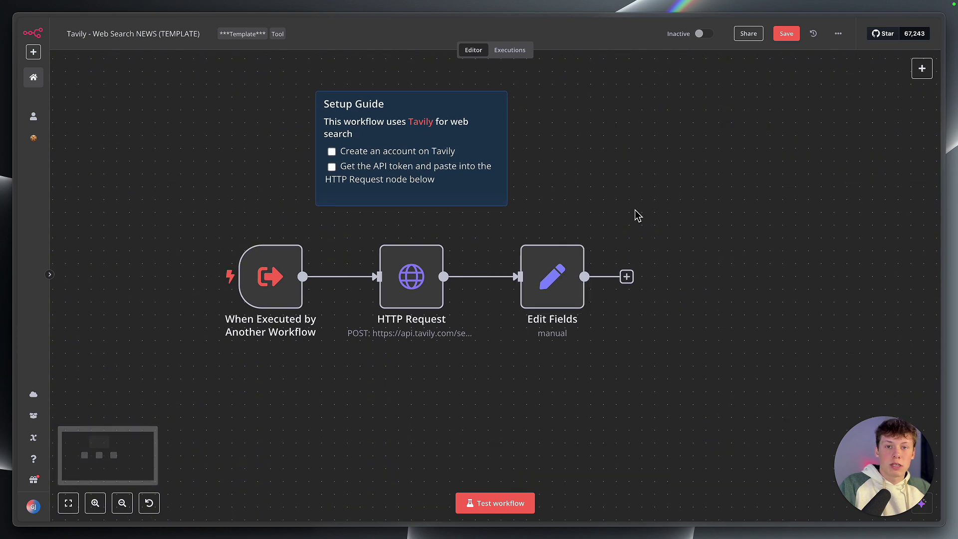
Step: Select all three nodes together, deselect them, and save the Tavily web search template workflow
drag(202, 226, 613, 342)
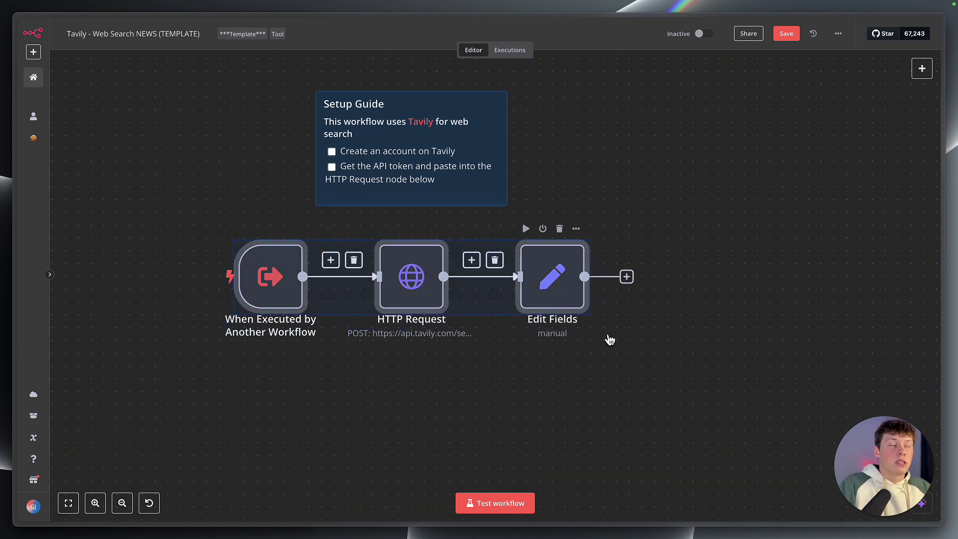
click(656, 294)
click(782, 36)
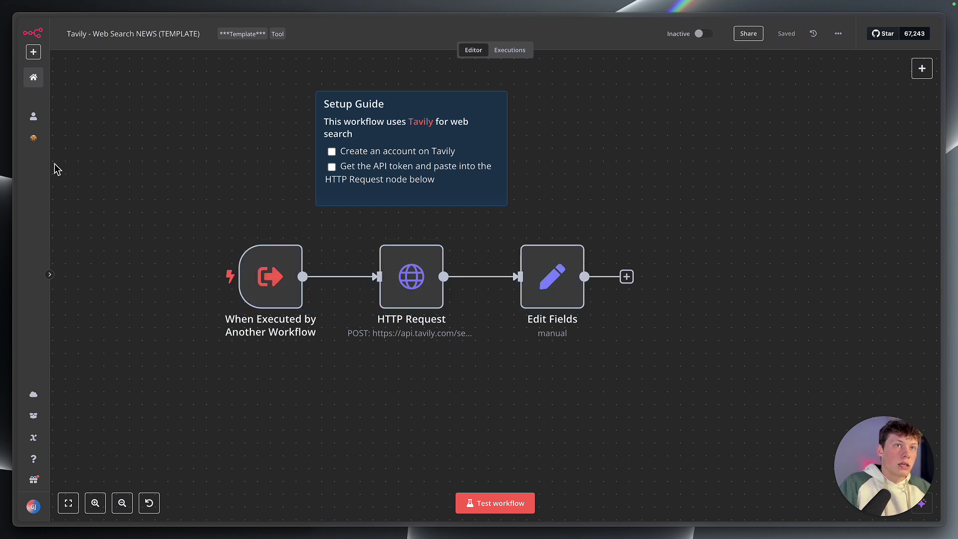
Step: Switch to the Research Agent workflow, open the Tavily Search tool, and show its list of selectable workflows
mouse_move(12, 166)
click(63, 90)
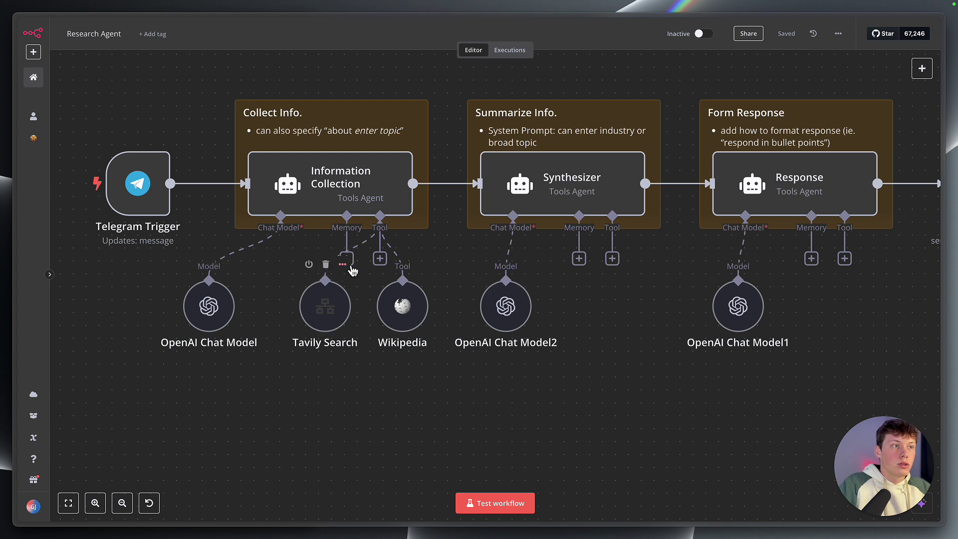
mouse_move(388, 265)
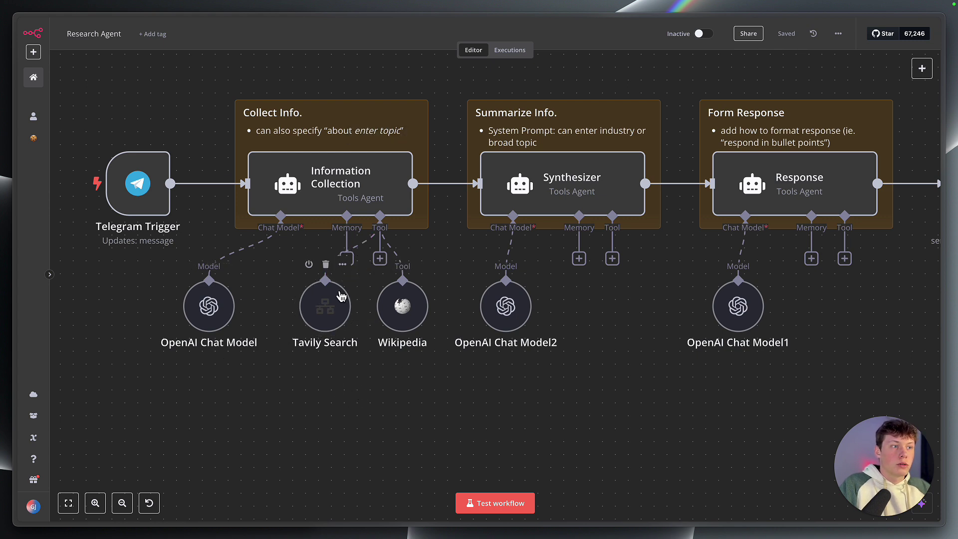
double_click(327, 302)
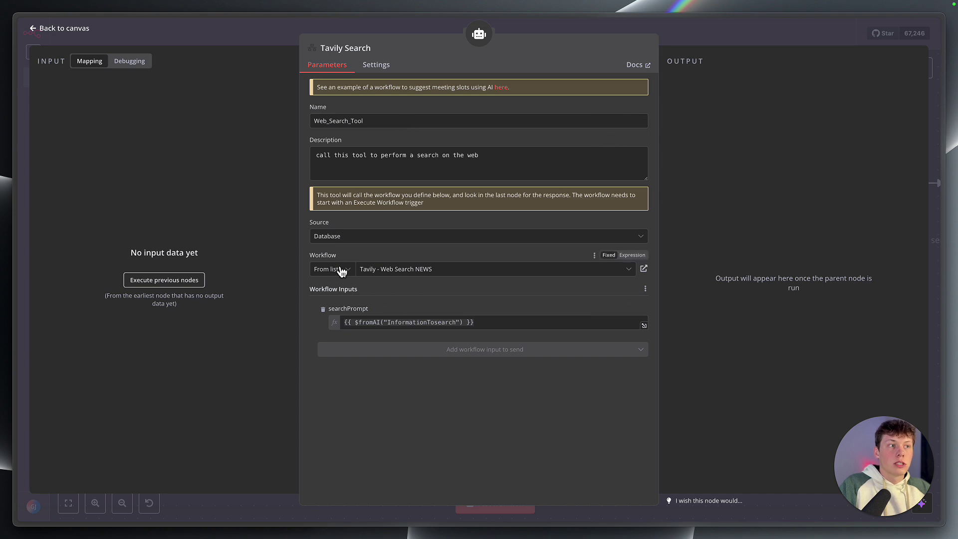
click(387, 274)
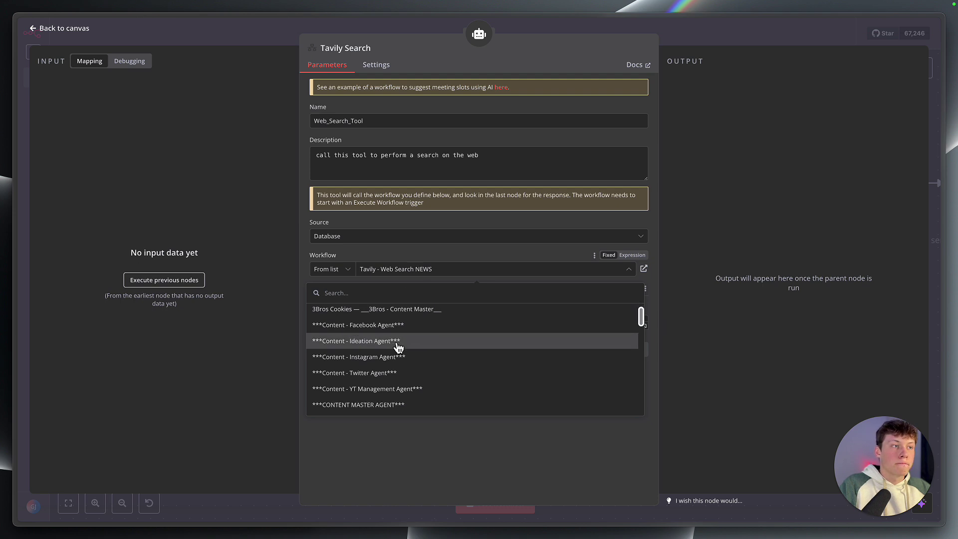
click(406, 245)
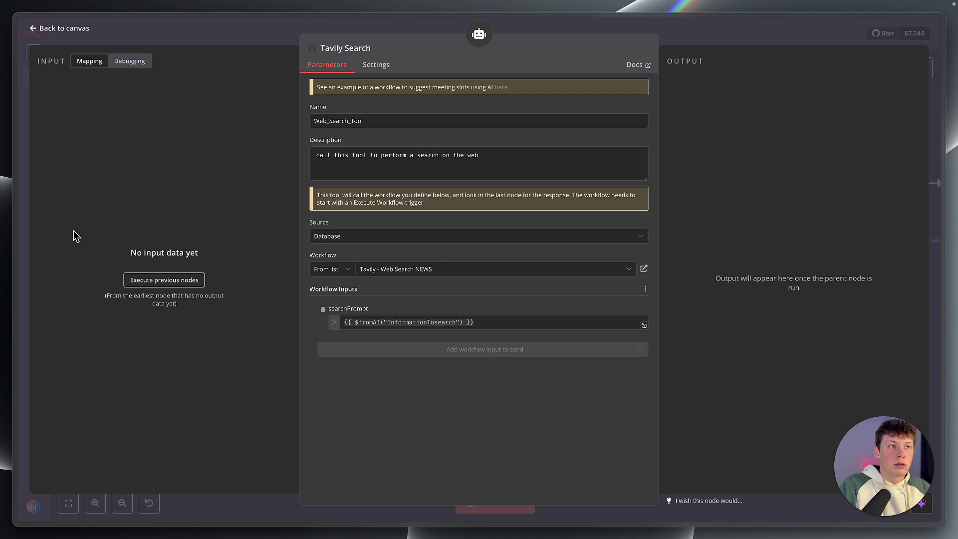
Step: Look at the Tavily template workflow, return to the Tavily Search tool, and show its workflow list again
mouse_move(37, 172)
click(65, 116)
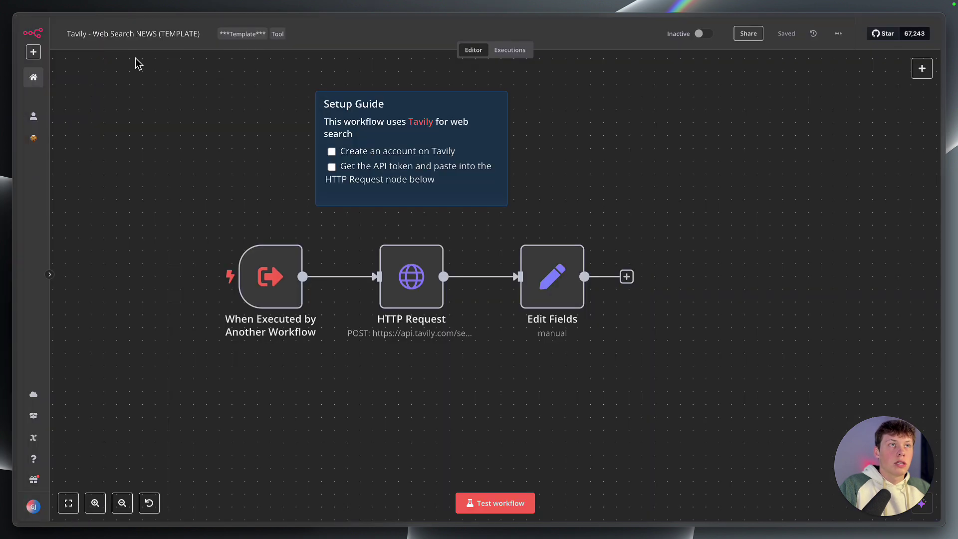
mouse_move(6, 114)
click(70, 95)
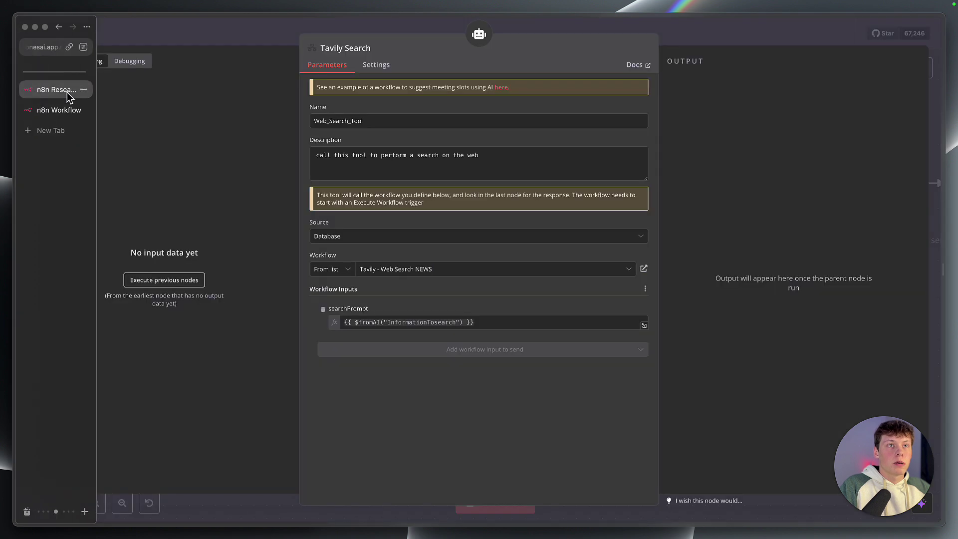
click(406, 272)
click(408, 253)
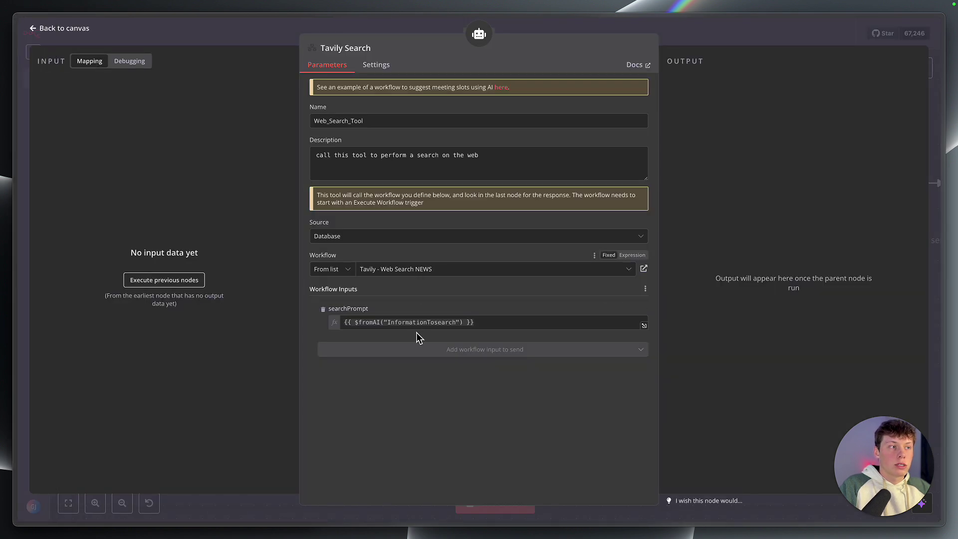
Step: Highlight the $fromAI expression in the searchPrompt workflow input
click(387, 320)
drag(362, 323, 368, 324)
click(427, 323)
double_click(424, 323)
click(441, 323)
drag(490, 322, 348, 323)
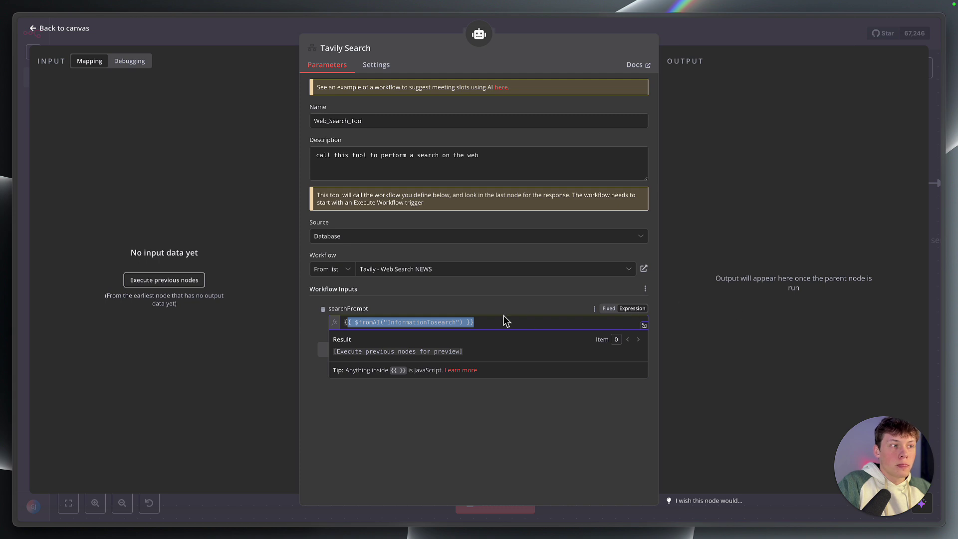
Step: Highlight the InformationTosearch key inside the searchPrompt expression, point out the input's name, and close the Tavily Search tool
triple_click(385, 321)
click(384, 321)
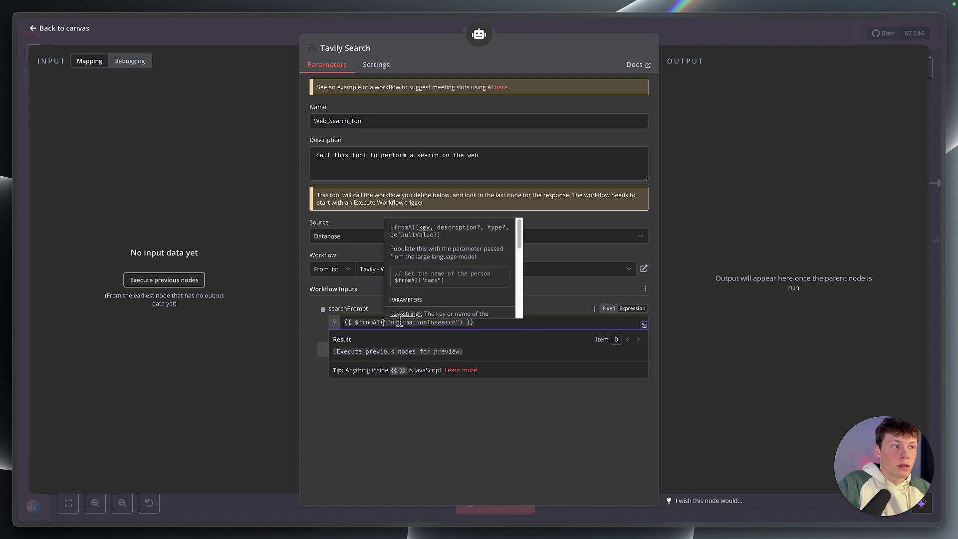
double_click(396, 322)
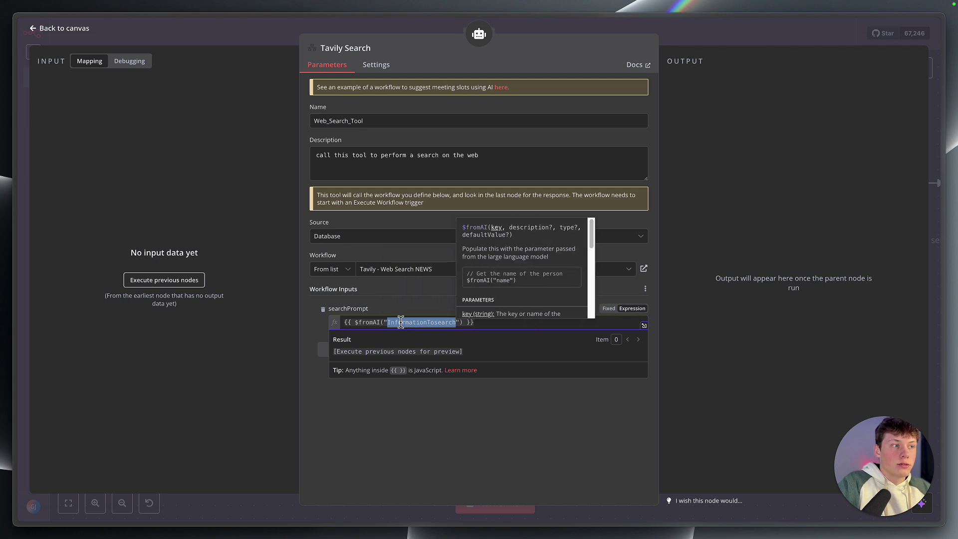
drag(338, 309, 368, 314)
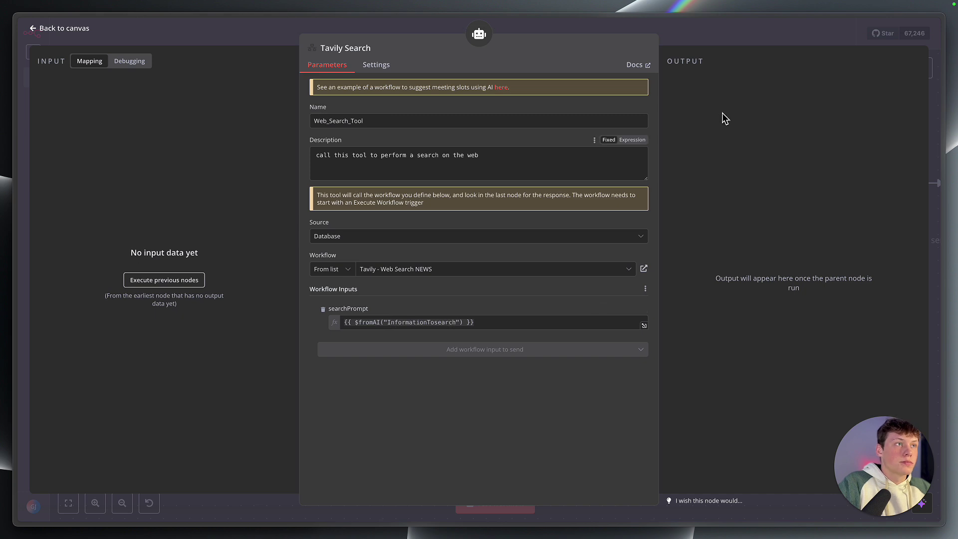
click(681, 38)
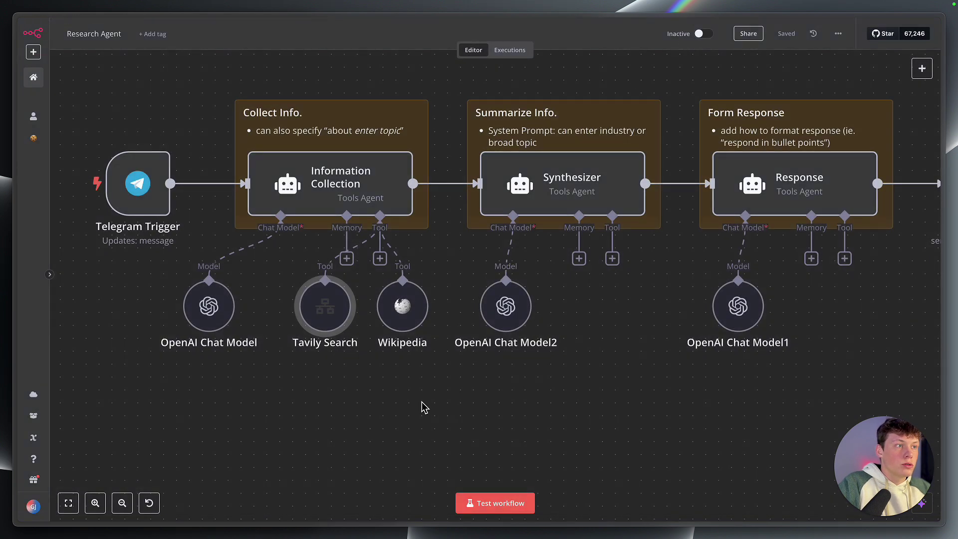
Step: Open the Synthesizer agent and highlight the instruction sentence in its prompt text
scroll(422, 407, right, 5)
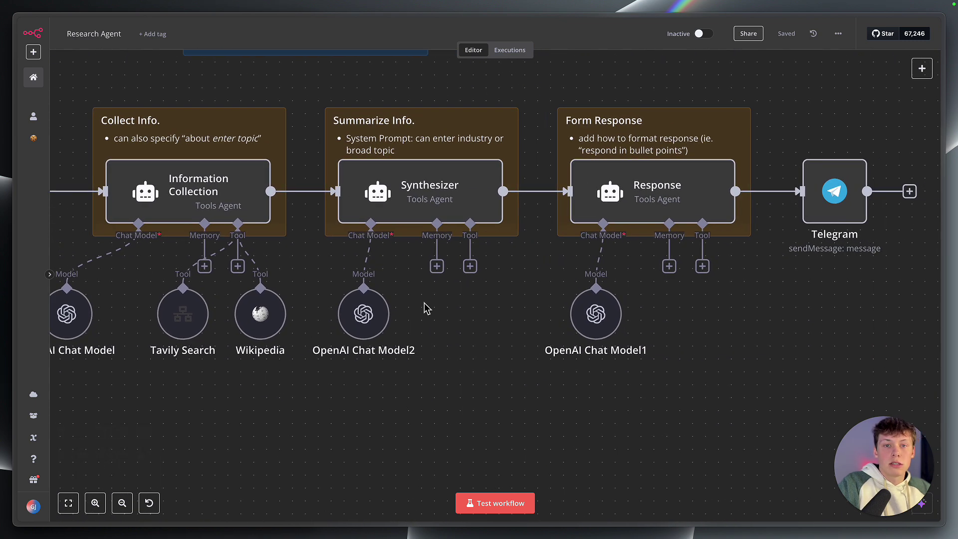
double_click(420, 175)
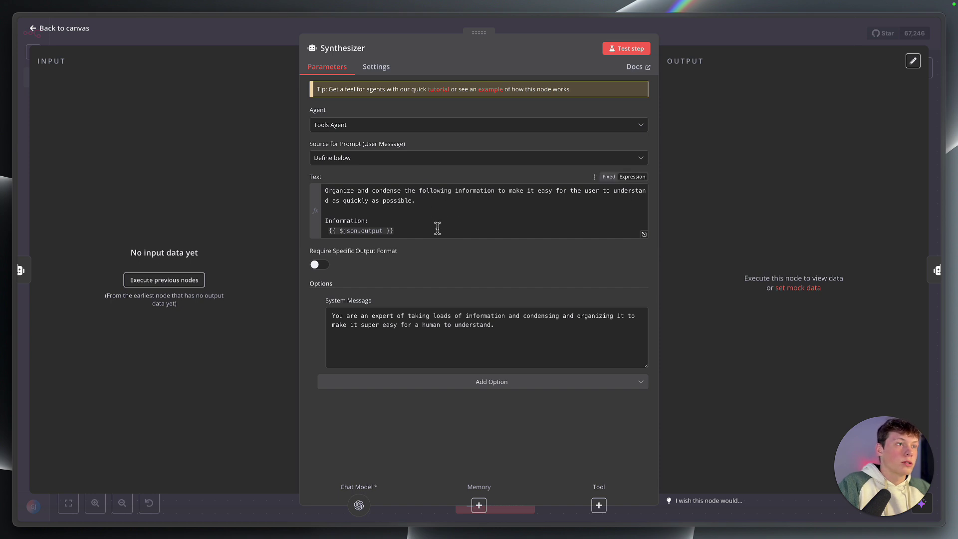
click(389, 196)
triple_click(389, 196)
click(406, 213)
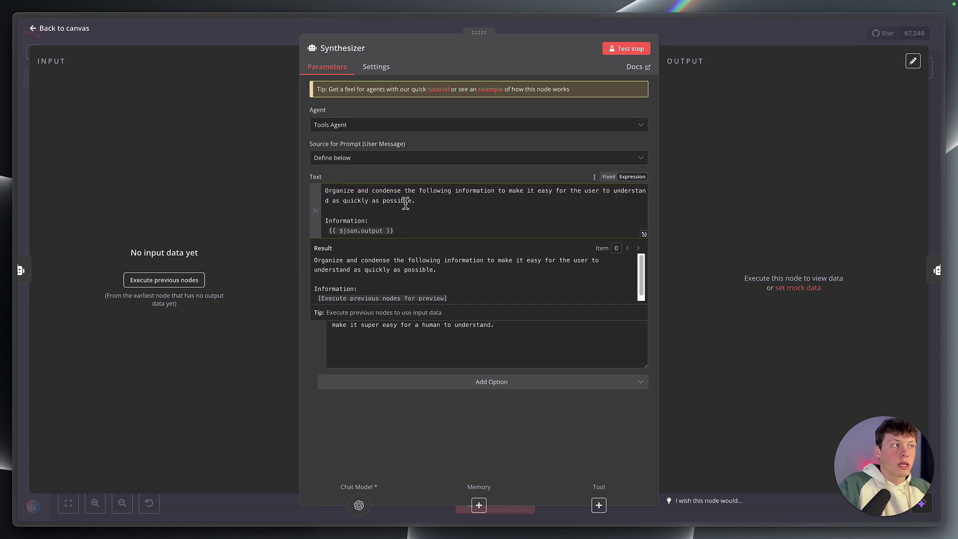
Step: Highlight the {{ $json.output }} variable under Information in the Synthesizer's prompt text
click(410, 235)
click(455, 176)
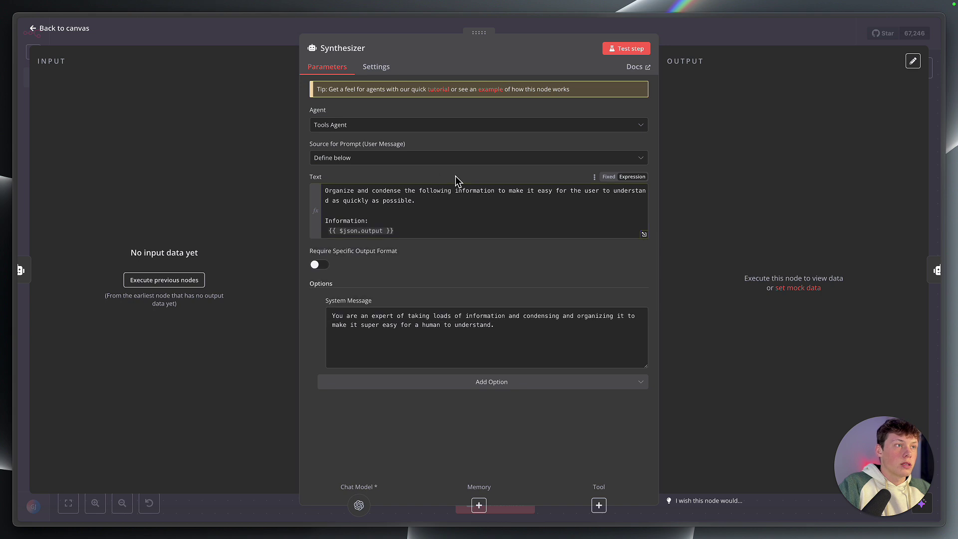
click(407, 229)
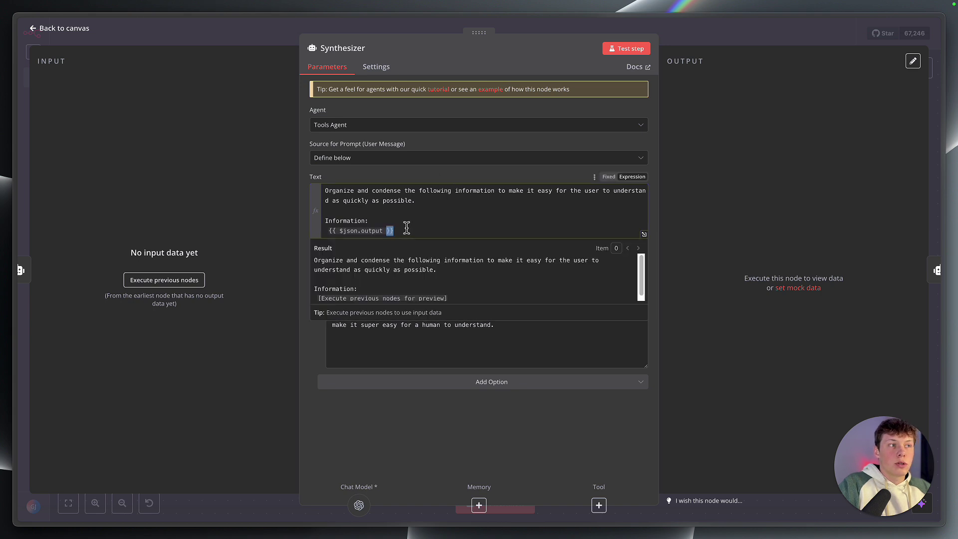
drag(407, 229, 328, 231)
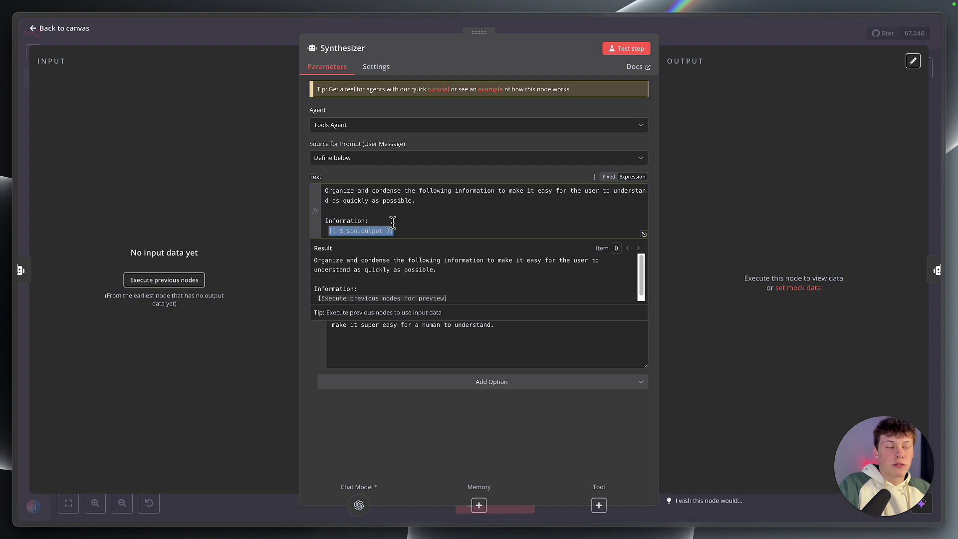
Step: Highlight the Synthesizer agent's system message and close the node
click(685, 29)
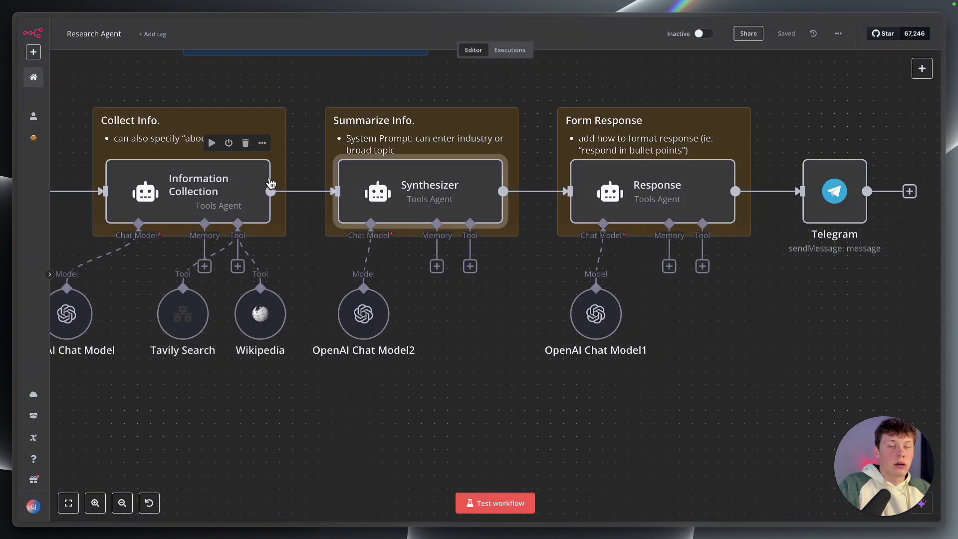
double_click(432, 185)
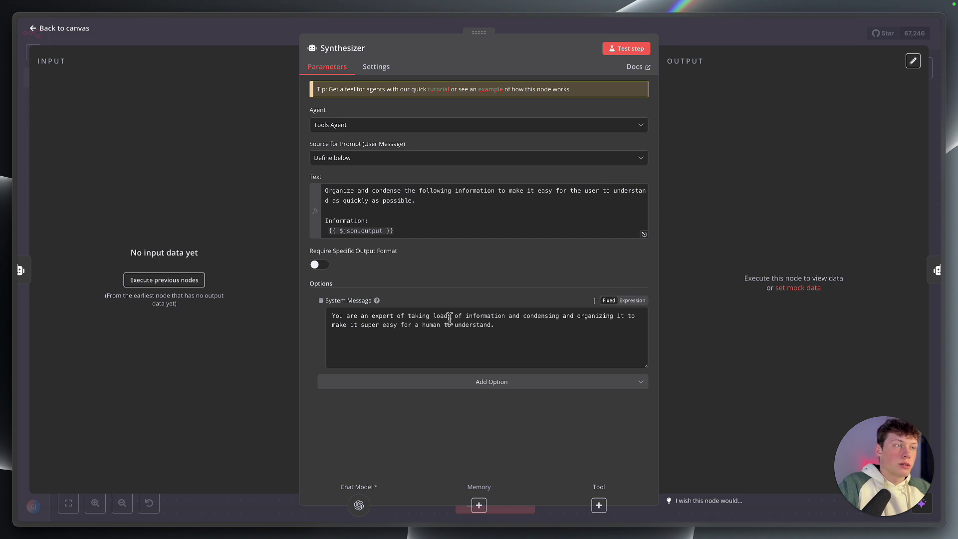
triple_click(473, 339)
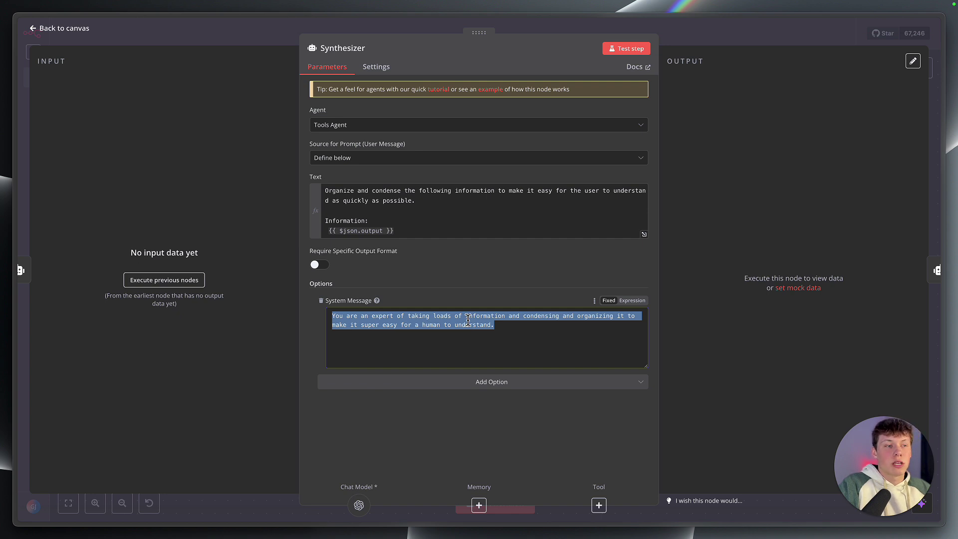
click(475, 304)
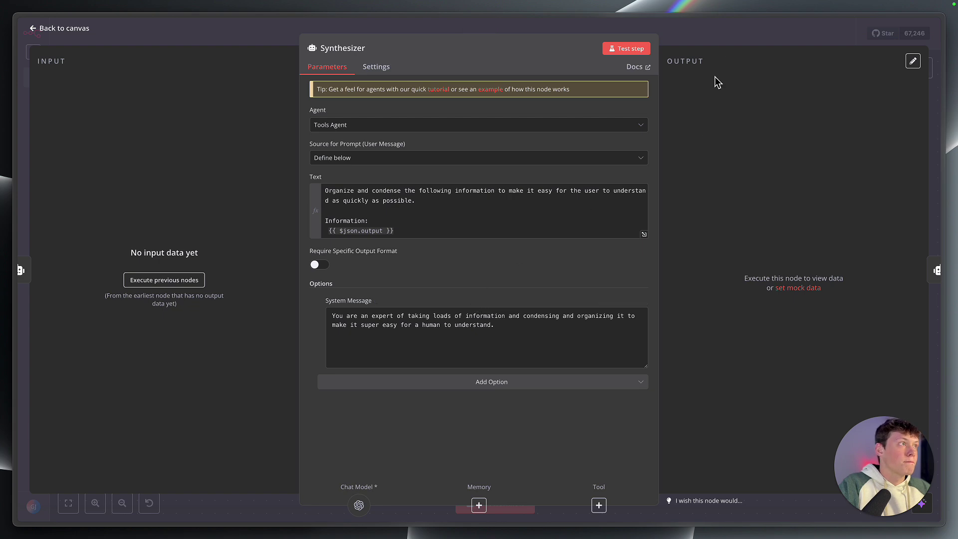
click(707, 38)
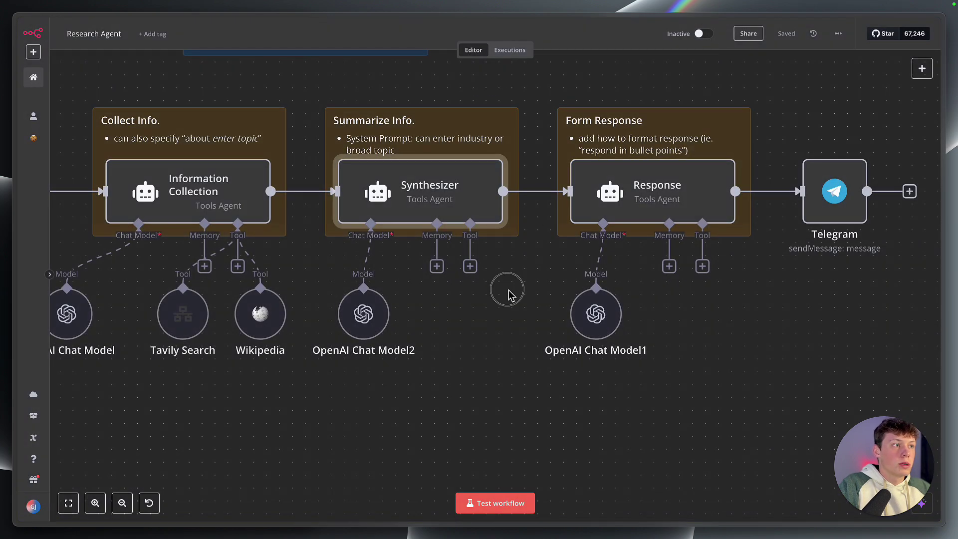
Step: Open the Response agent and expand its prompt text in the full expression editor
scroll(511, 295, right, 2)
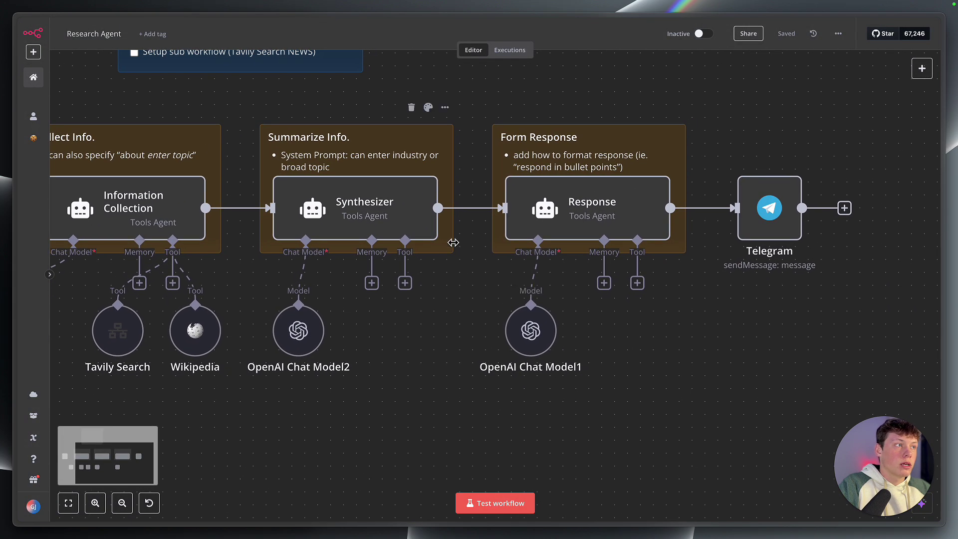
double_click(576, 206)
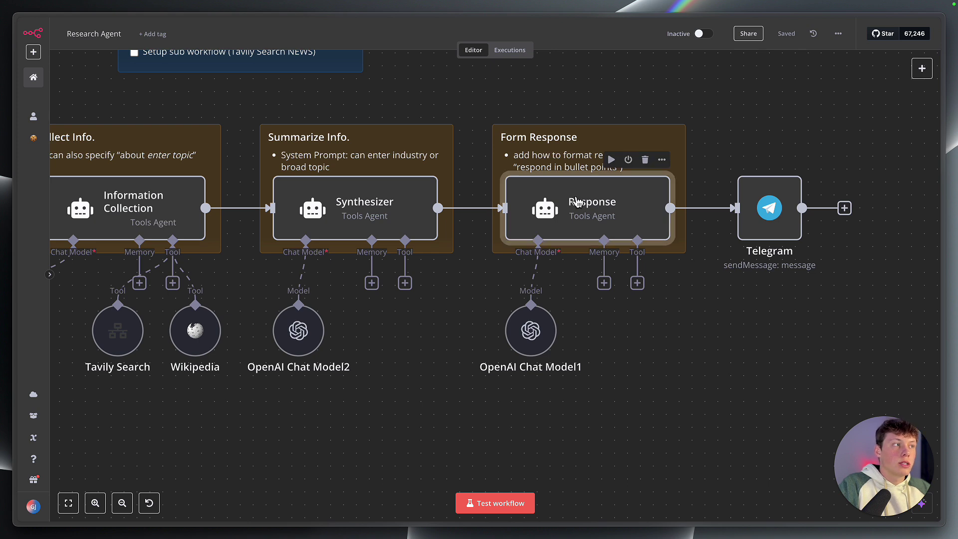
scroll(499, 221, down, 3)
scroll(498, 221, up, 3)
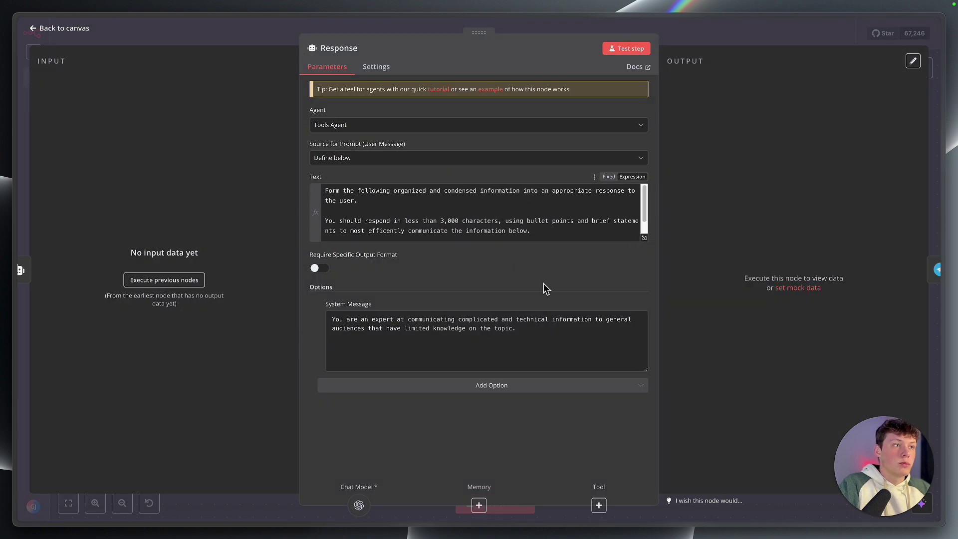
click(644, 239)
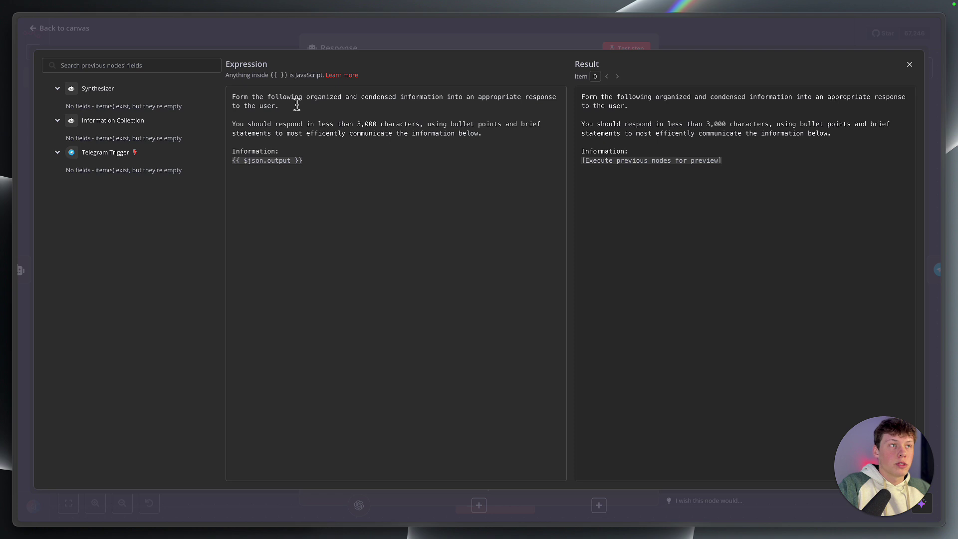
Step: Highlight the 3,000 characters limit in the Response agent's prompt
triple_click(302, 128)
click(327, 134)
drag(356, 125, 420, 124)
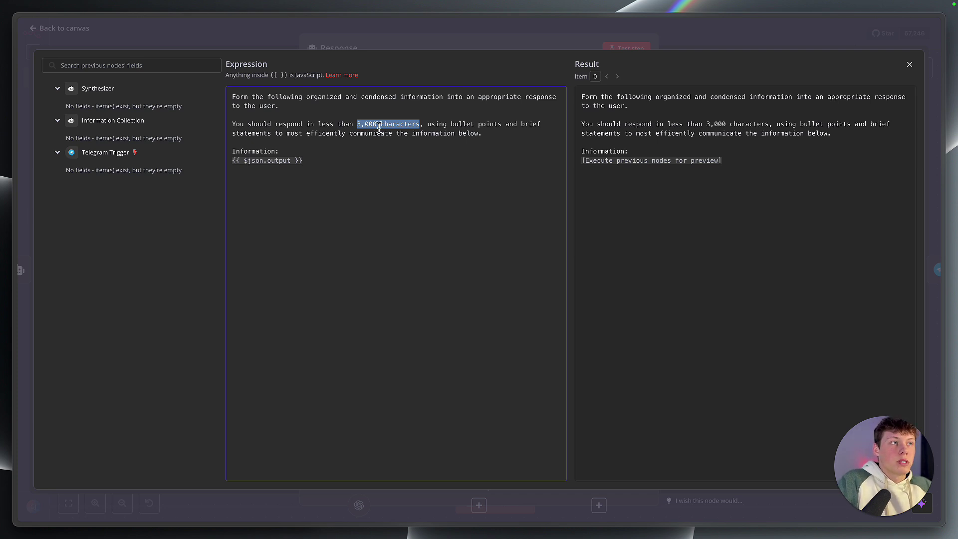
click(357, 125)
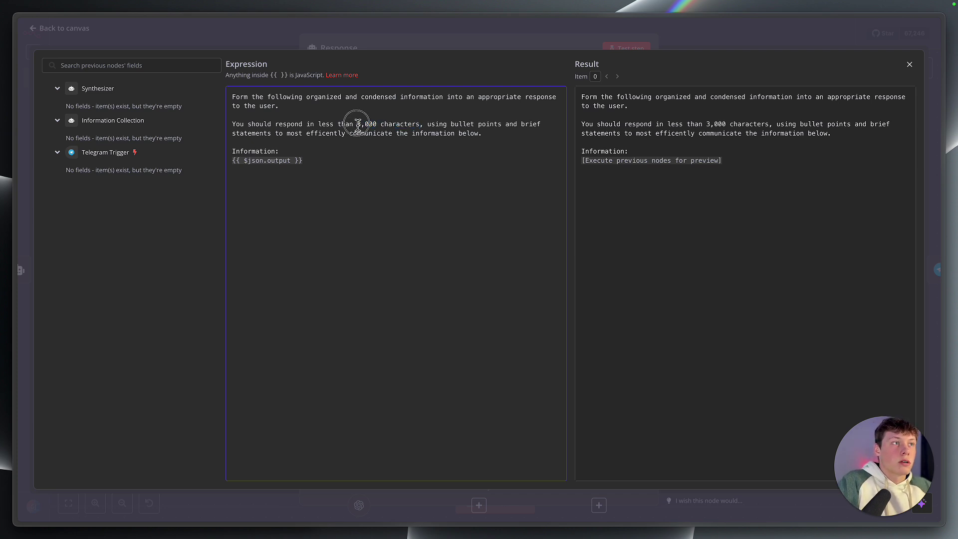
drag(357, 124, 422, 124)
click(428, 124)
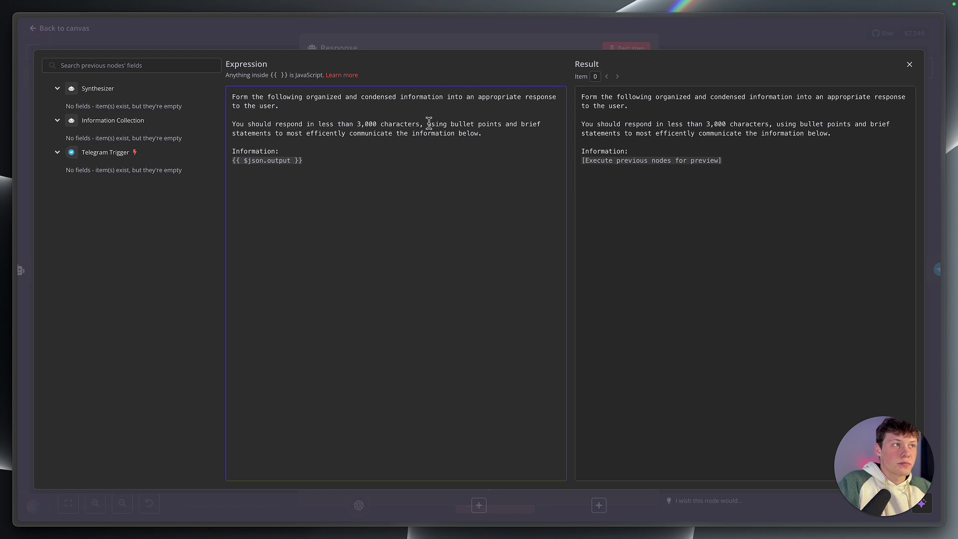
Step: Highlight the instruction to use bullet points and brief statements in the Response prompt
drag(356, 124, 422, 124)
triple_click(419, 123)
drag(357, 125, 496, 132)
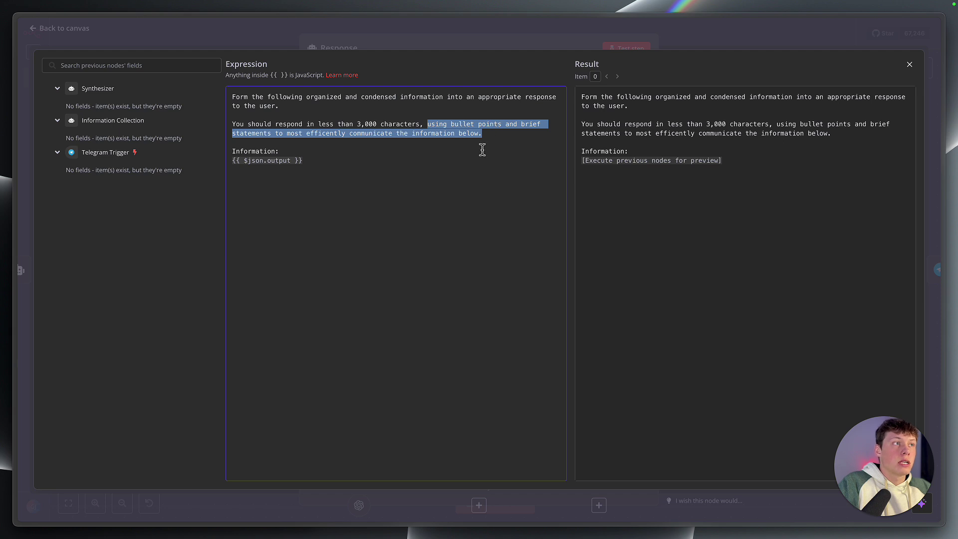
click(457, 135)
drag(283, 134, 434, 139)
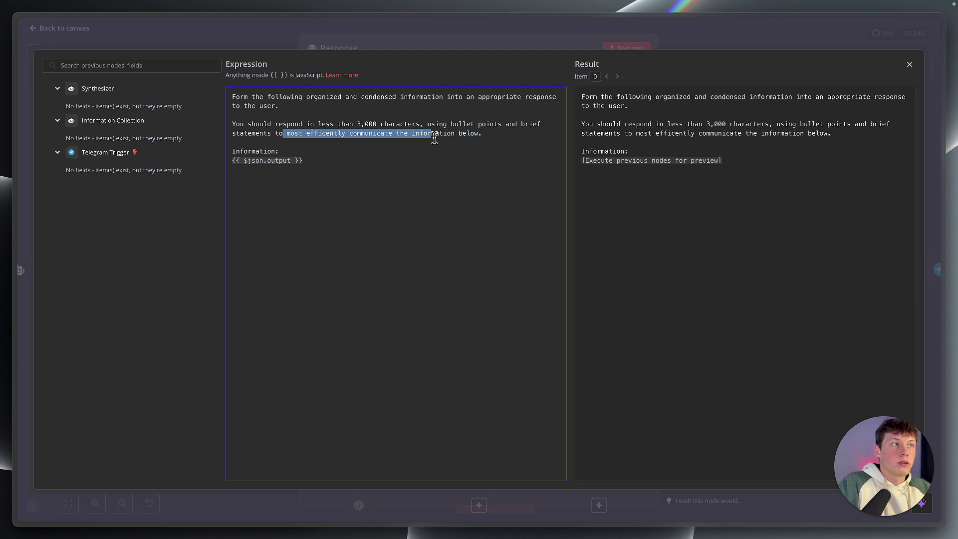
click(433, 135)
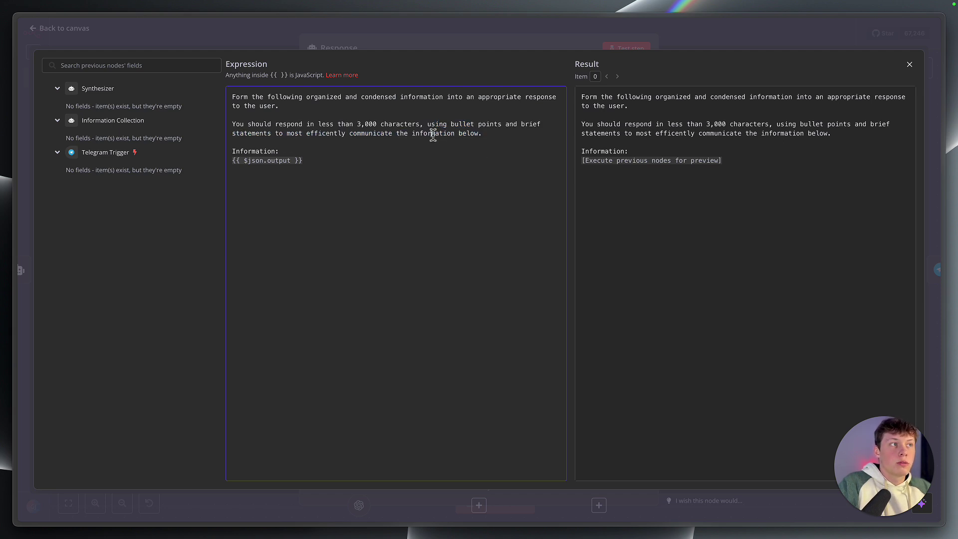
Step: Highlight the {{ $json.output }} variable in the Response prompt, then close the expression editor and the node
triple_click(368, 164)
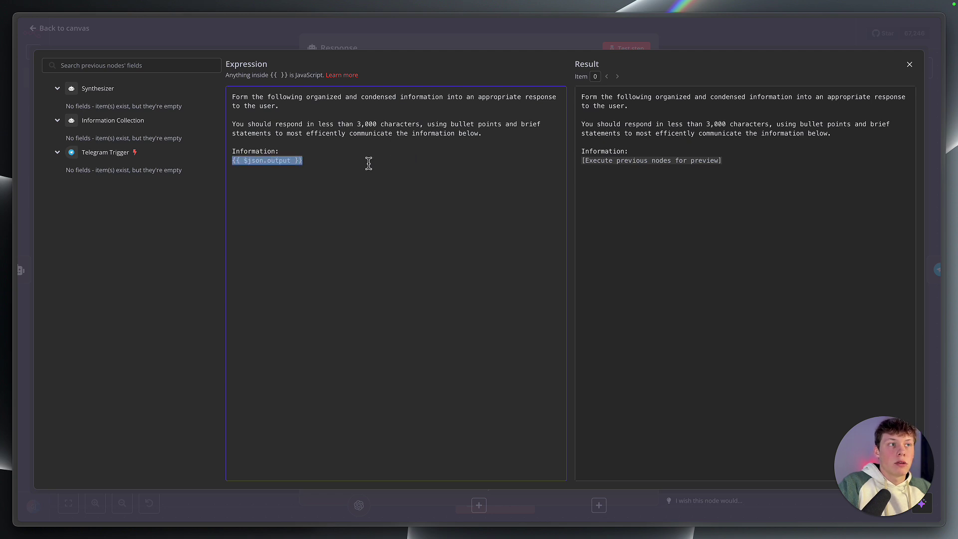
click(311, 163)
click(576, 48)
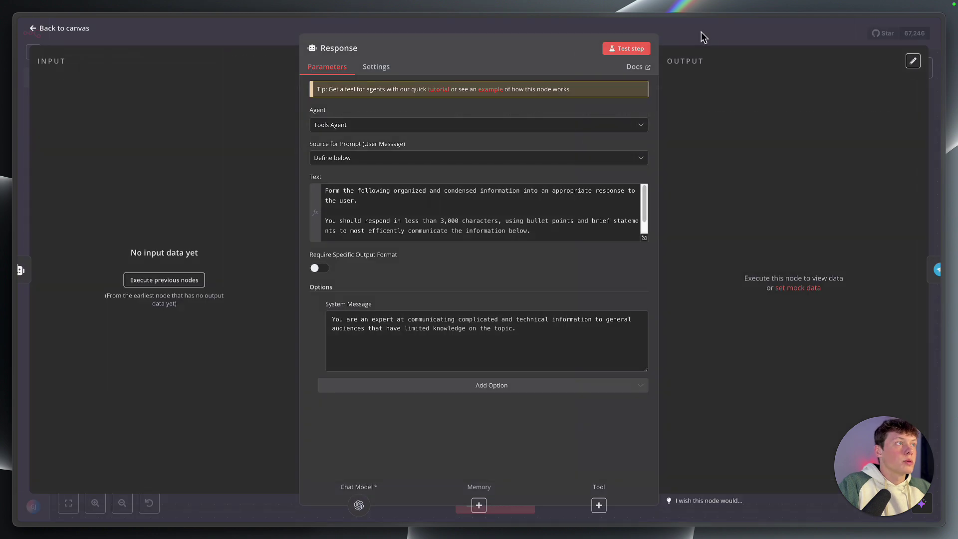
click(701, 35)
Step: Reopen the Response agent, highlight its system message, and return to the canvas
mouse_move(369, 194)
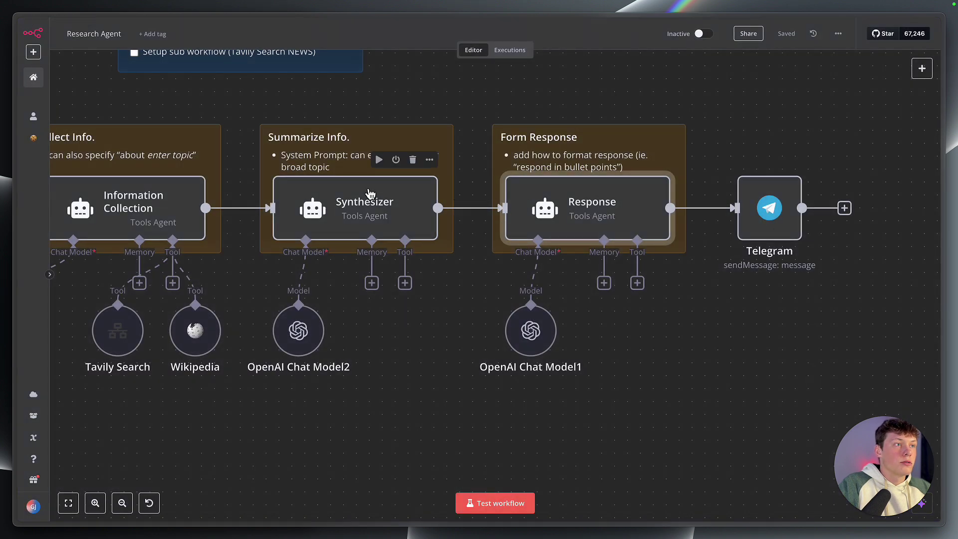
click(398, 214)
click(479, 285)
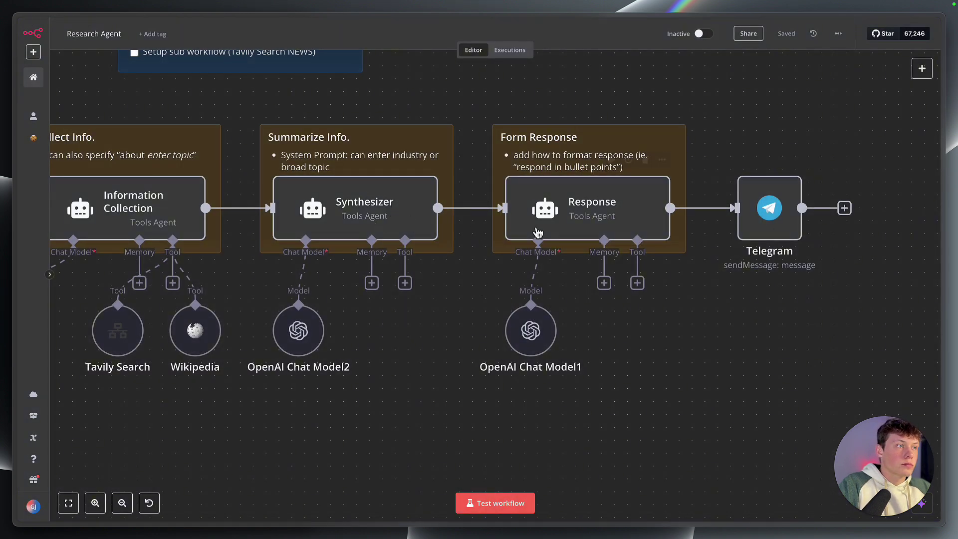
double_click(592, 199)
scroll(452, 221, down, 2)
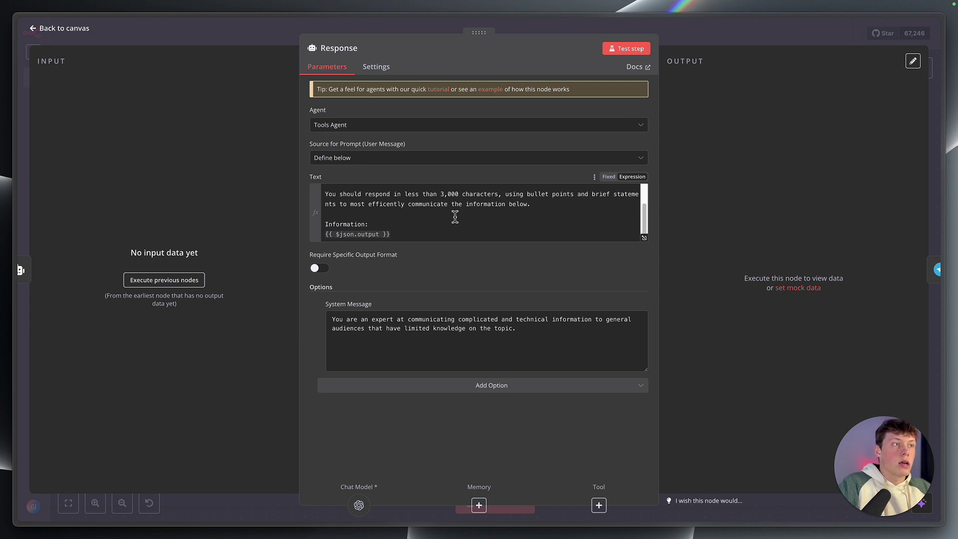
click(507, 331)
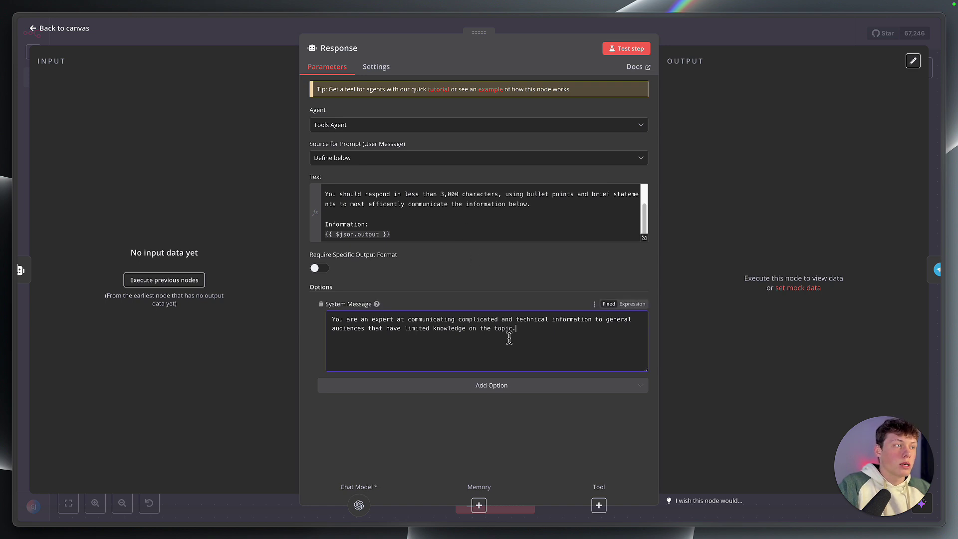
scroll(539, 214, up, 1)
scroll(570, 214, down, 2)
triple_click(442, 319)
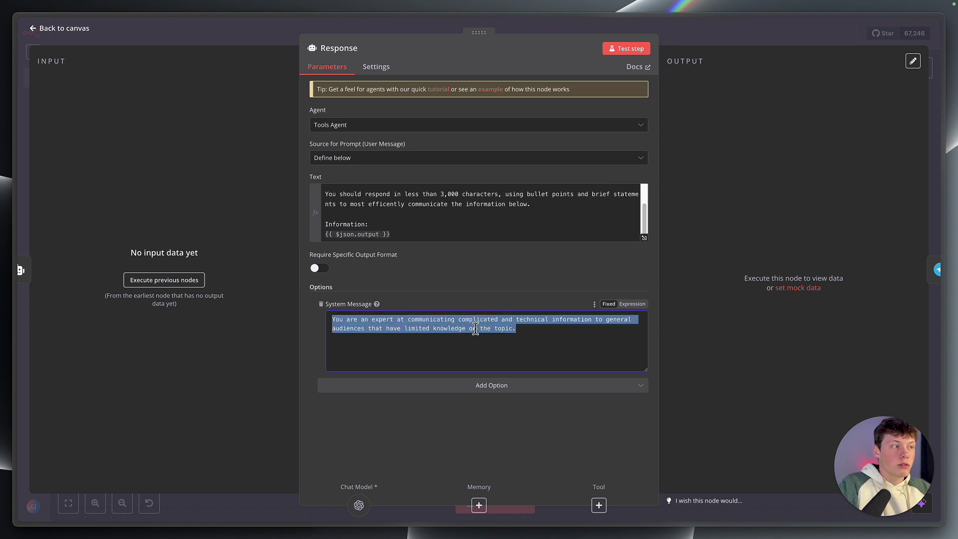
click(472, 303)
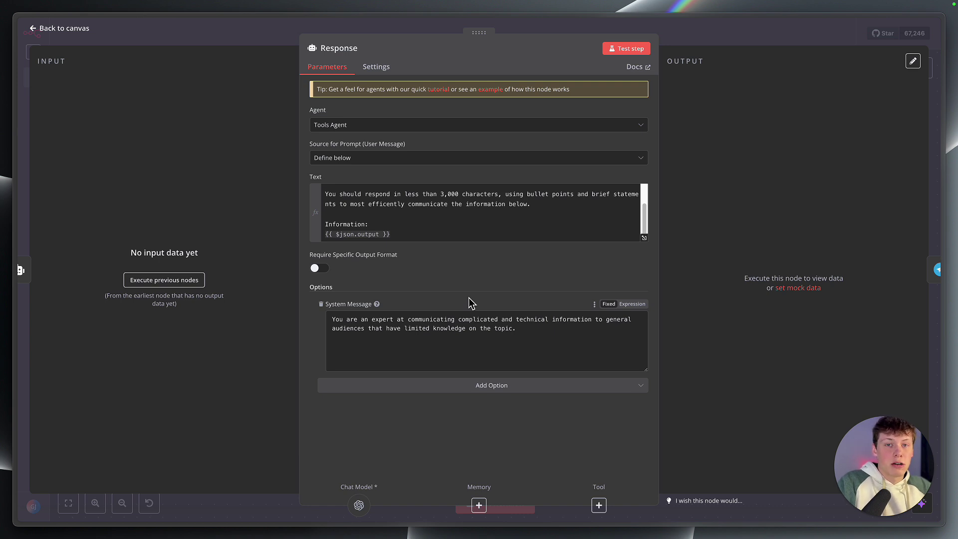
click(686, 43)
Step: Point out the OpenAI chat models attached to the agents by selecting those of the Synthesizer and Response, then clear the selection
scroll(668, 269, down, 3)
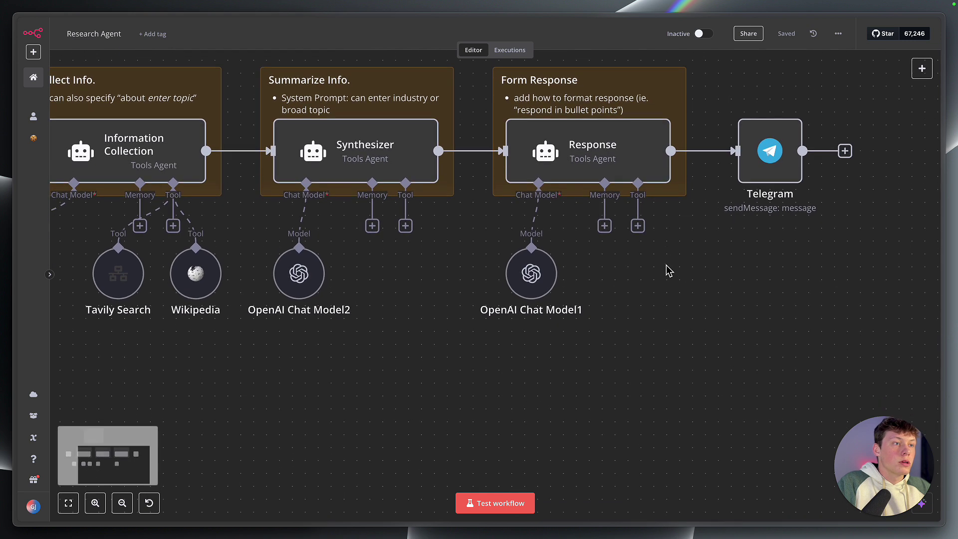
click(258, 234)
drag(258, 234, 589, 335)
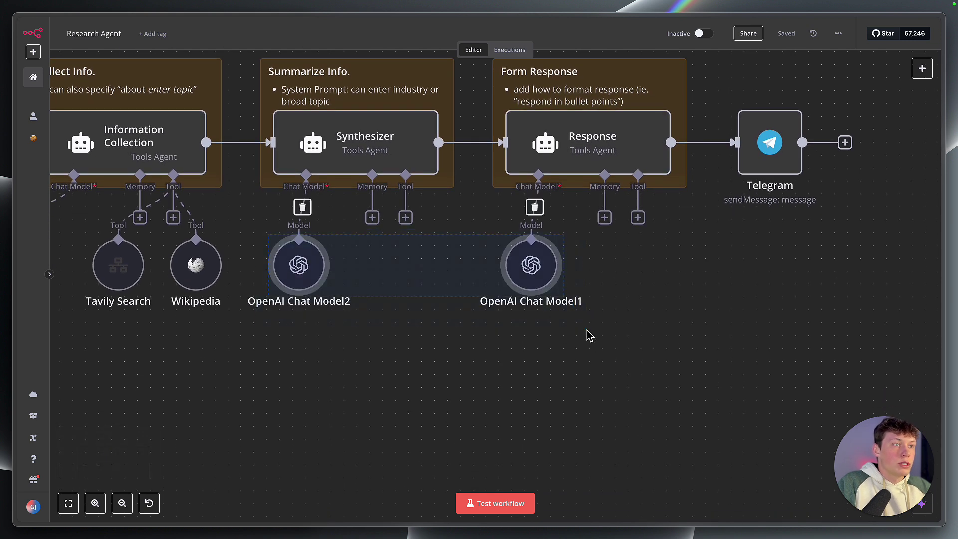
click(580, 364)
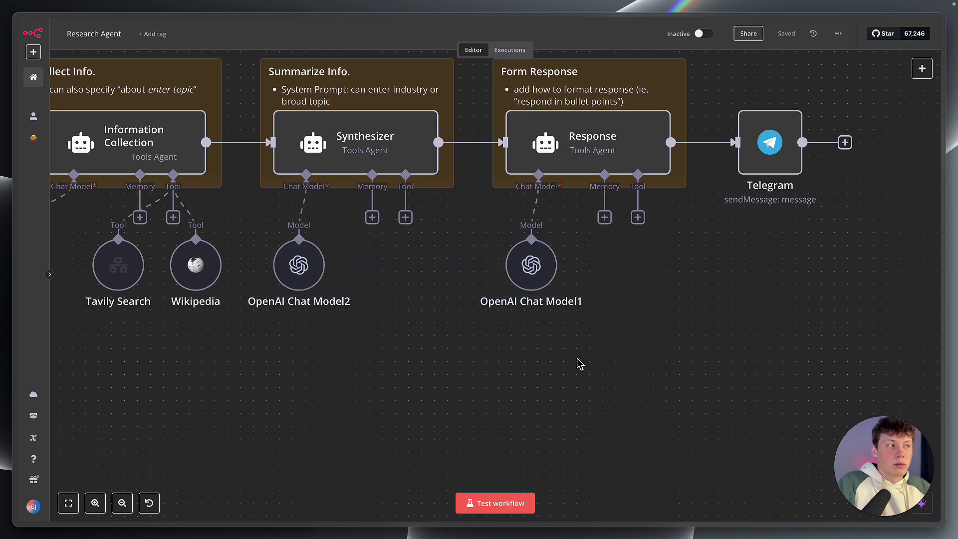
scroll(554, 338, left, 5)
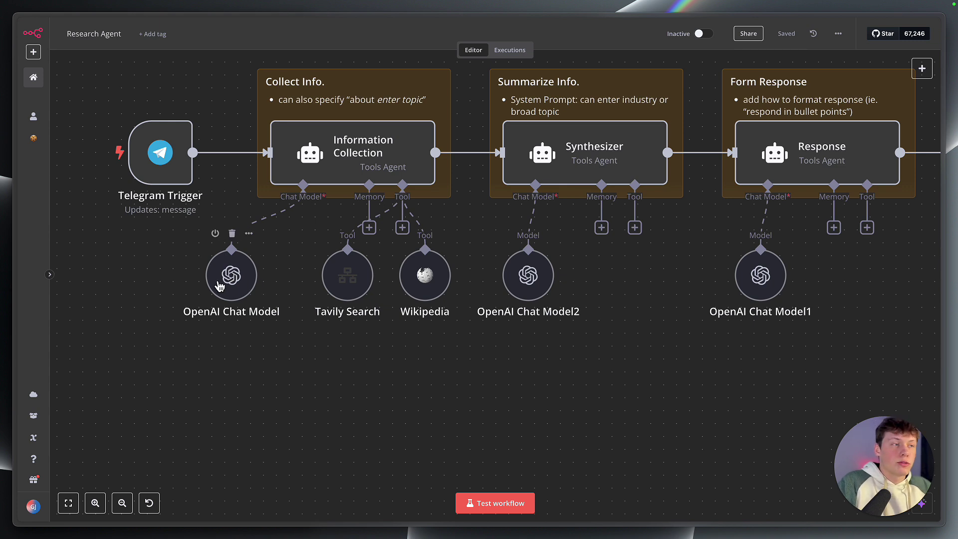
Step: Open the final Telegram node, inspect its Chat ID and Text expressions, and close it
scroll(334, 369, right, 5)
scroll(334, 370, down, 3)
scroll(334, 370, up, 2)
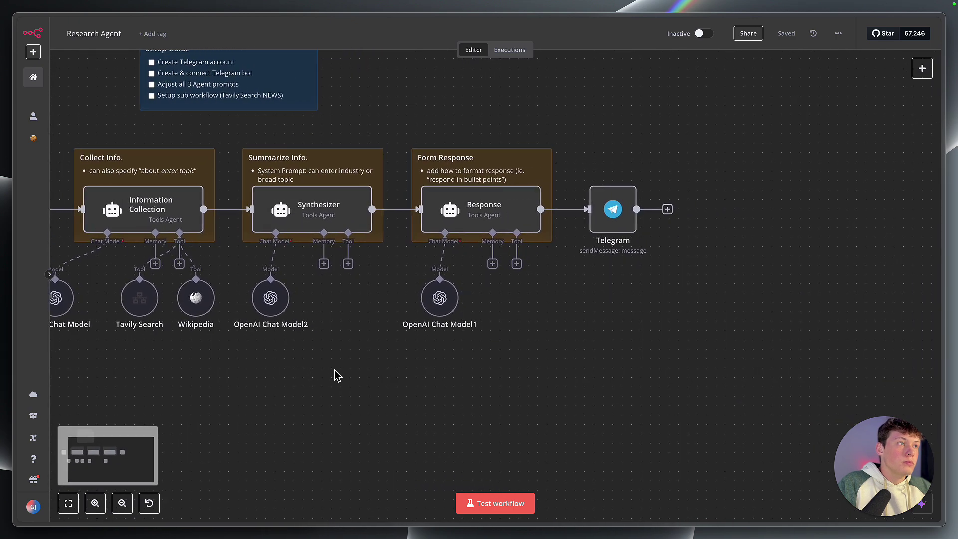
scroll(334, 370, up, 2)
scroll(334, 370, right, 3)
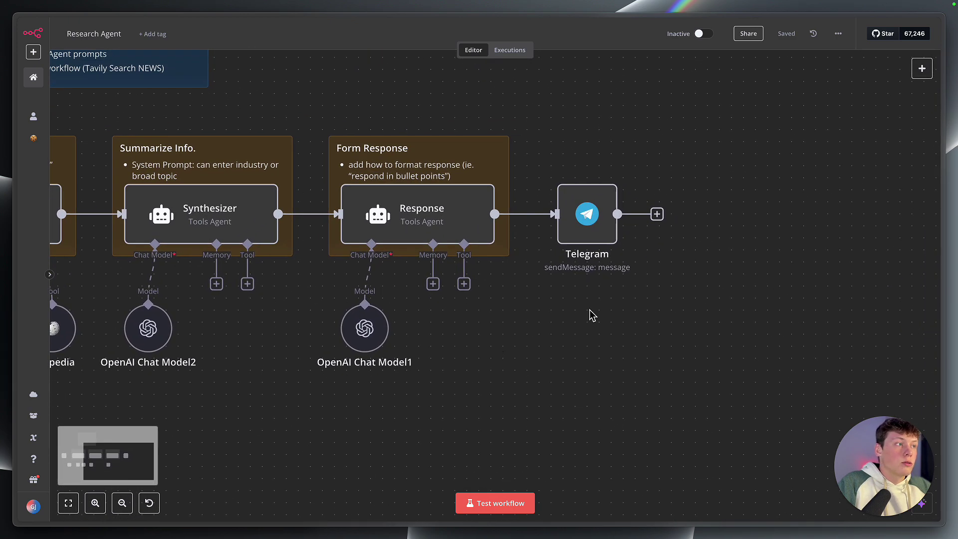
scroll(590, 312, right, 1)
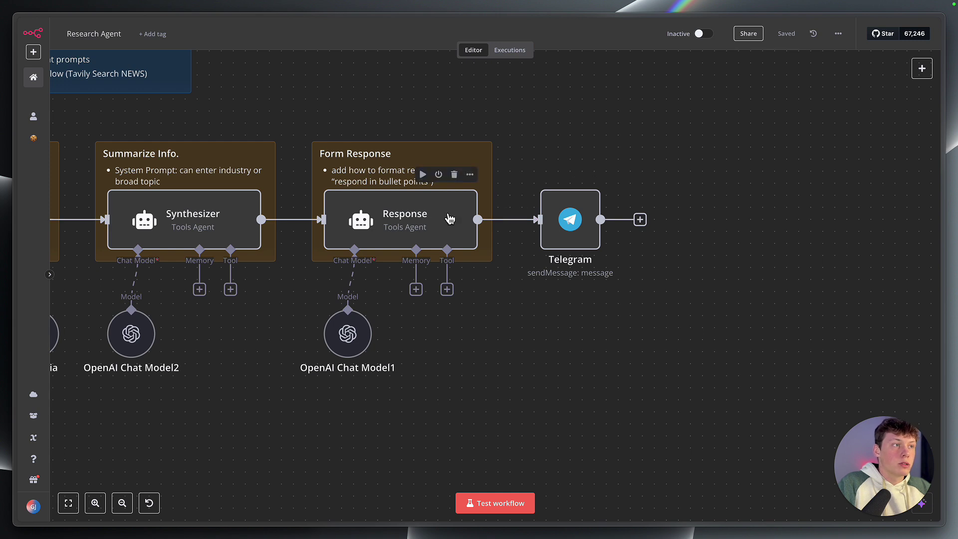
double_click(570, 220)
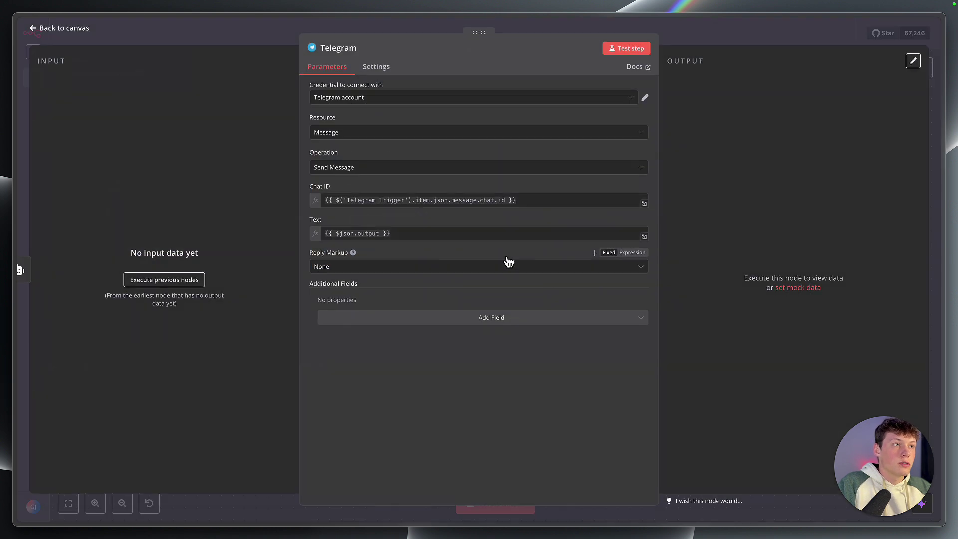
click(464, 233)
click(471, 220)
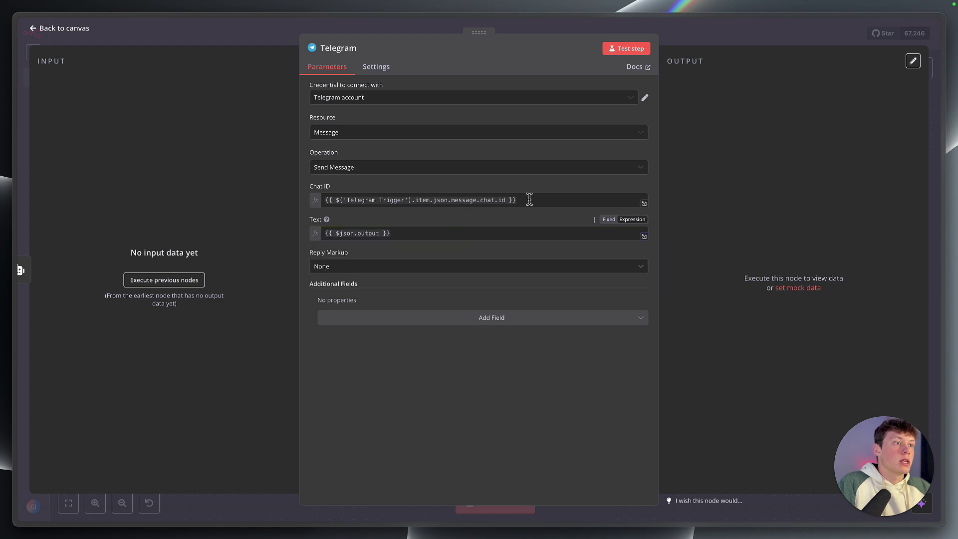
click(719, 42)
Step: Show the complete Research Agent workflow together with its Overview and Setup Guide note
scroll(707, 136, down, 5)
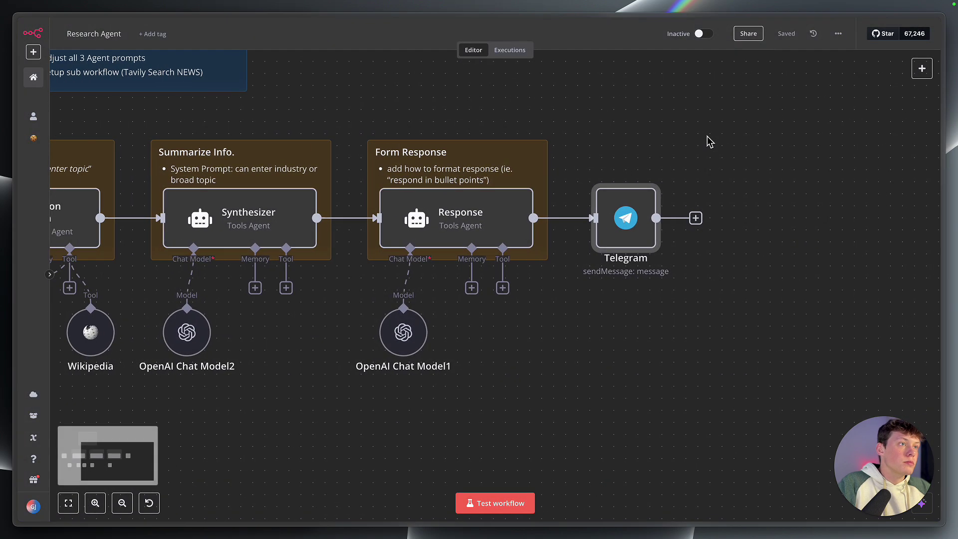
scroll(712, 141, up, 2)
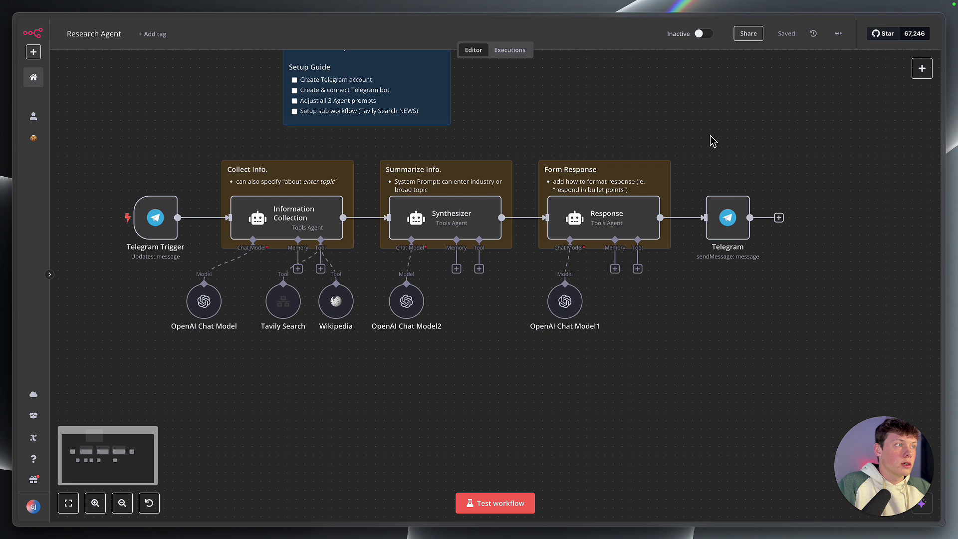
scroll(717, 127, up, 3)
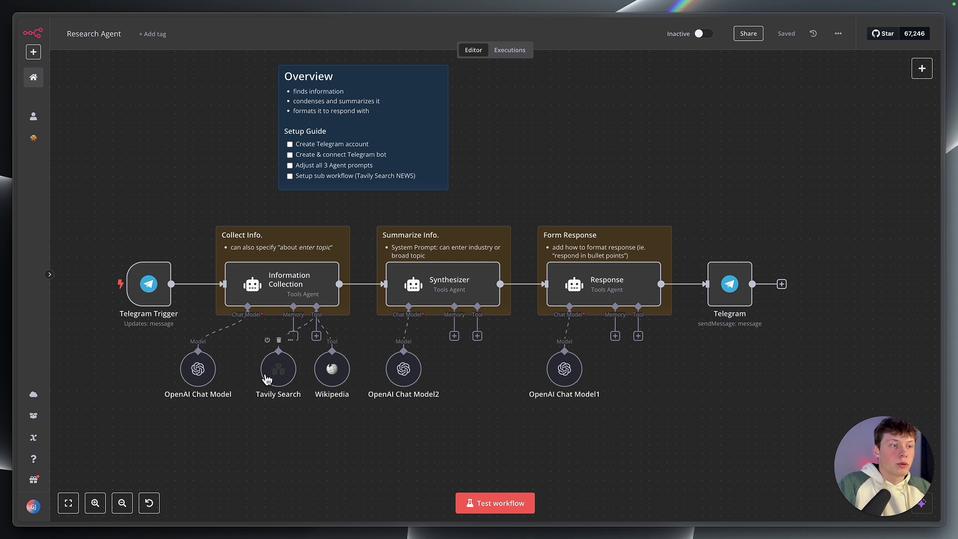
Step: Place Telegram beside the n8n workflow and open the n8n_connect bot chat, ready to write a message
key(ctrl+alt+Left)
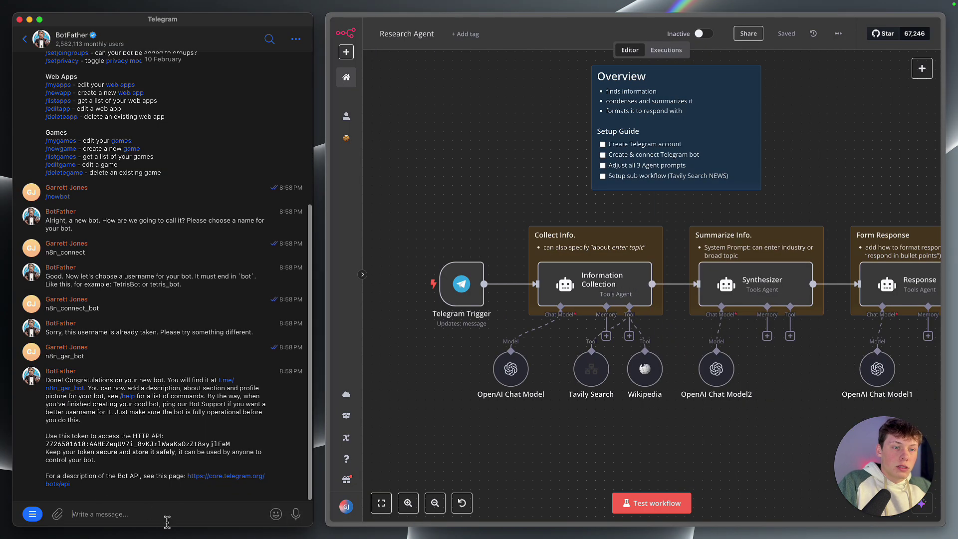
click(25, 39)
click(64, 85)
click(134, 514)
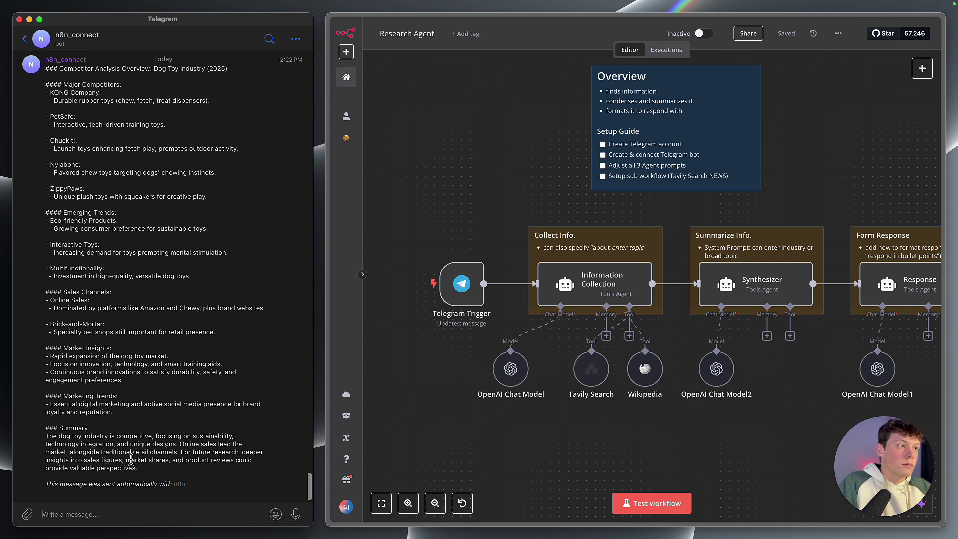
Step: Send the bot the question "what are the latest product trends in my niche?"
text(what are the )
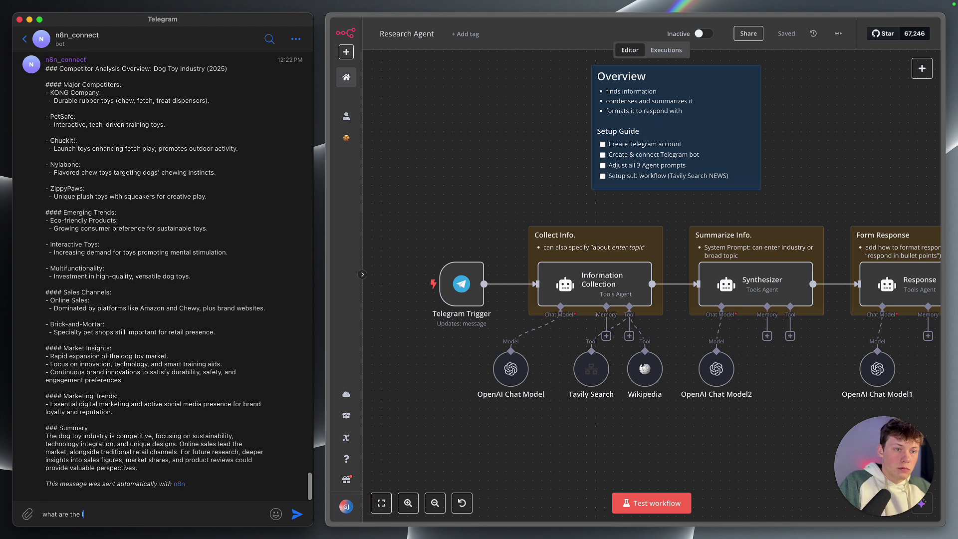
text(latest product trends in my niche)
key(BackSpace)
text(he?)
key(Return)
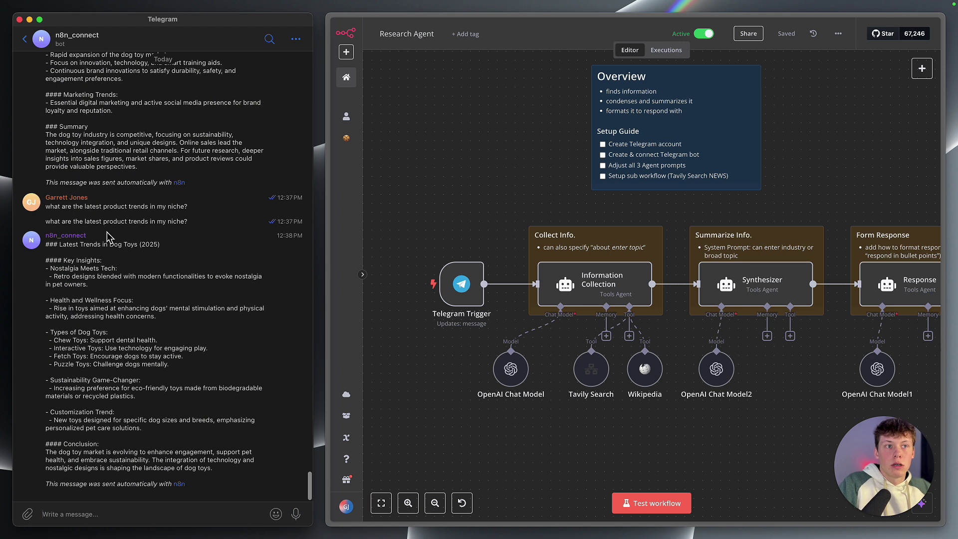
Step: Highlight the second copy of the sent question, then read through the bot's "Latest Trends in Dog Toys (2025)" reply
double_click(109, 222)
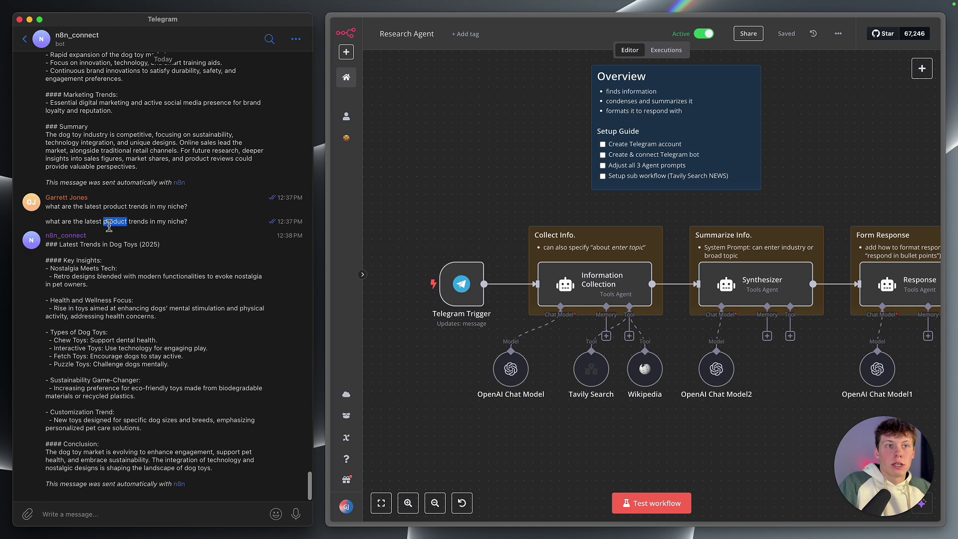
triple_click(108, 222)
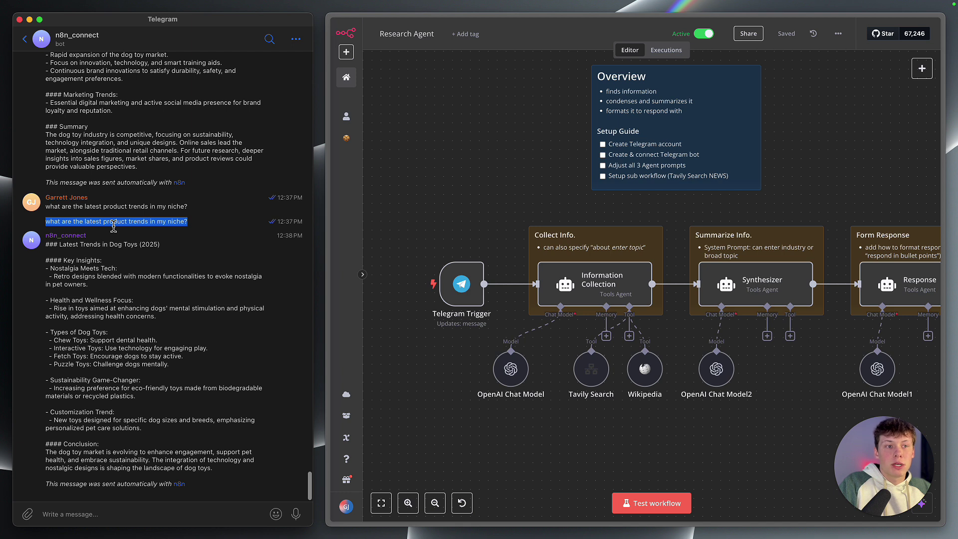
click(118, 269)
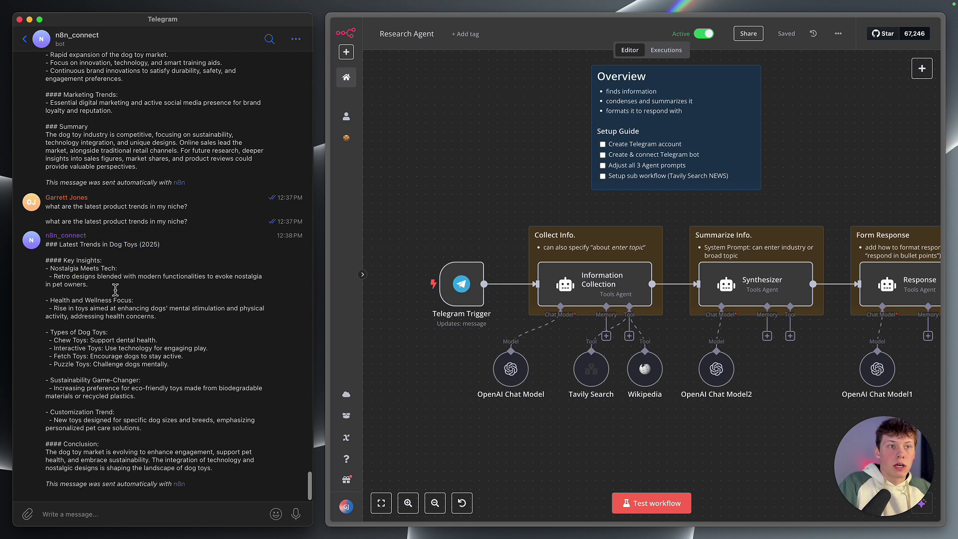
double_click(82, 277)
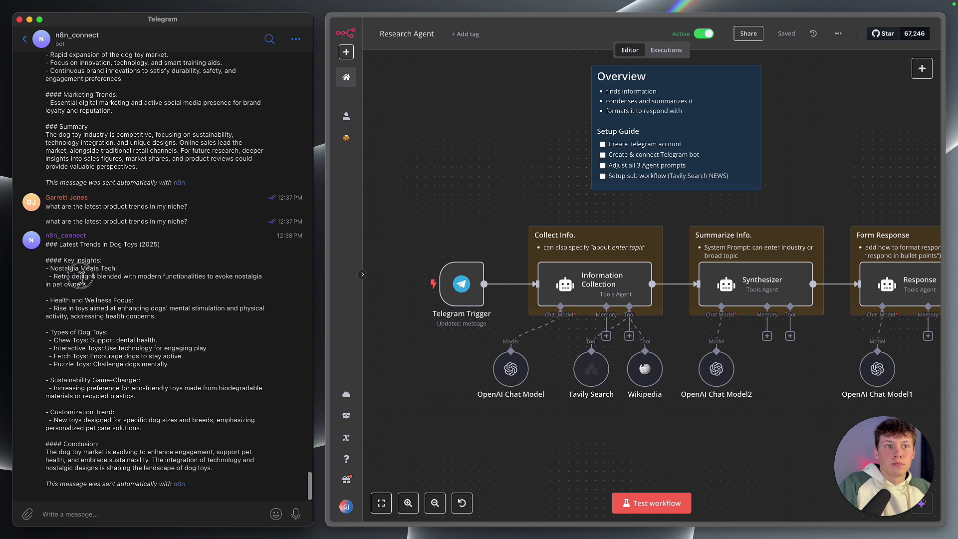
triple_click(82, 276)
scroll(100, 250, down, 10)
scroll(106, 237, up, 5)
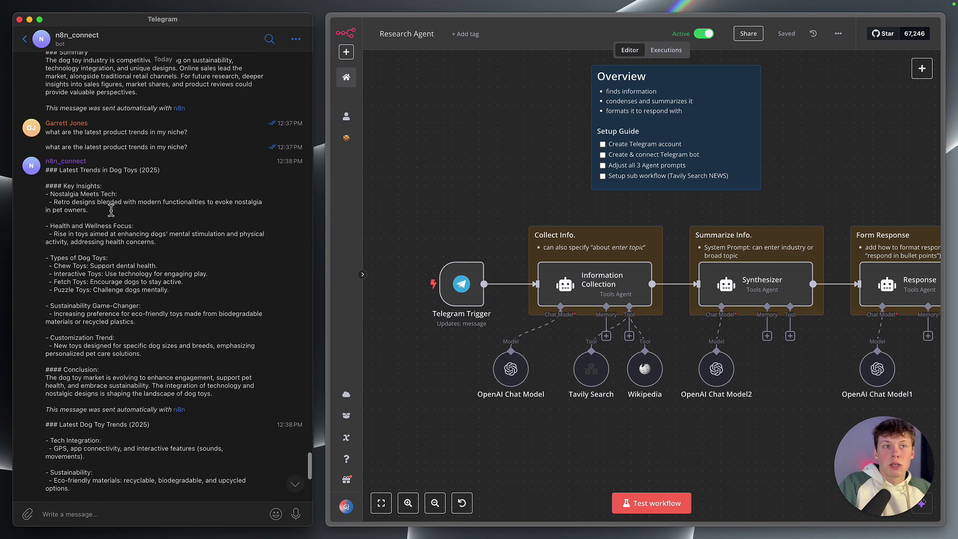
Step: Point out the two identical product trend questions, clear the selection, and look over the reply below them
triple_click(68, 133)
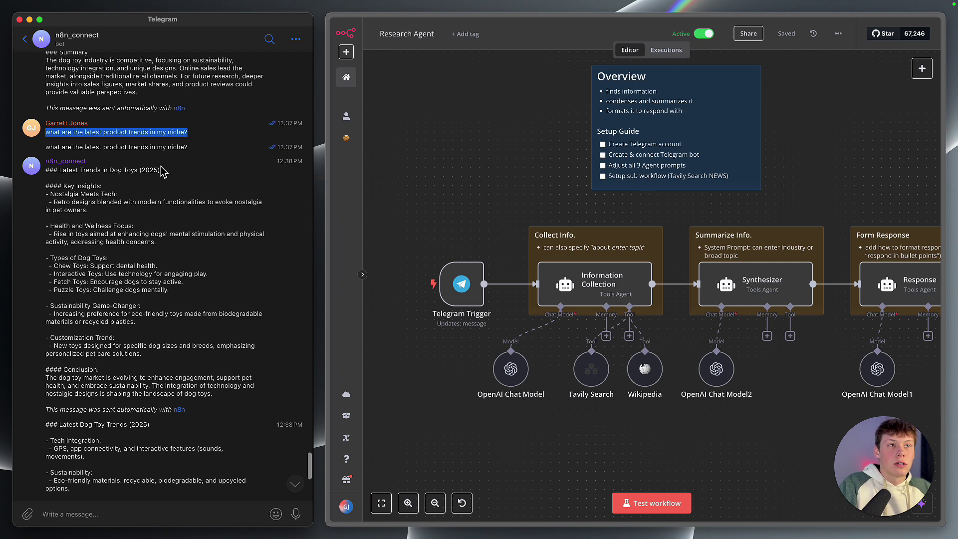
double_click(138, 146)
click(138, 147)
double_click(138, 131)
click(148, 225)
scroll(148, 224, down, 1)
scroll(148, 224, down, 1)
scroll(107, 296, up, 2)
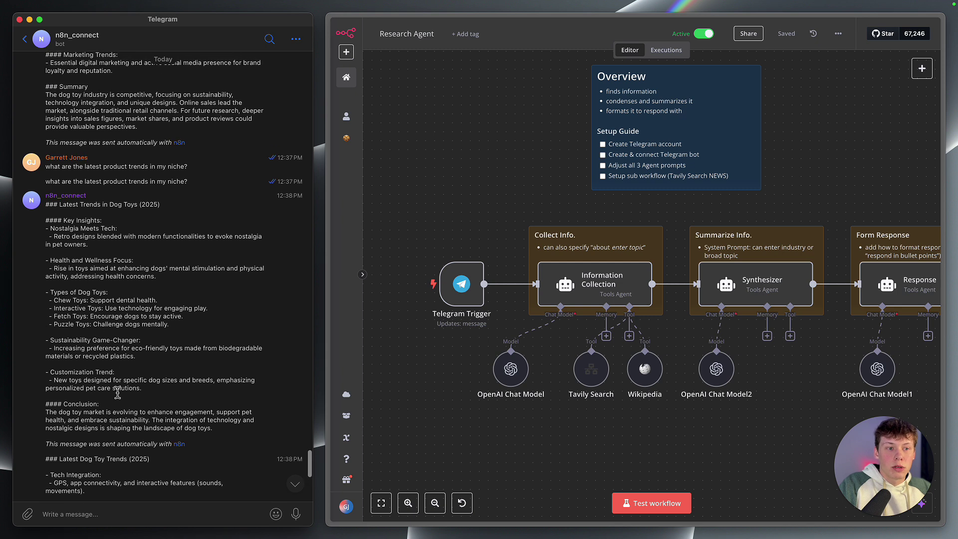
Step: Highlight the "This message was sent automatically with n8n" line and read on to the "Latest Dog Toy Trends (2025)" reply
drag(50, 444, 163, 444)
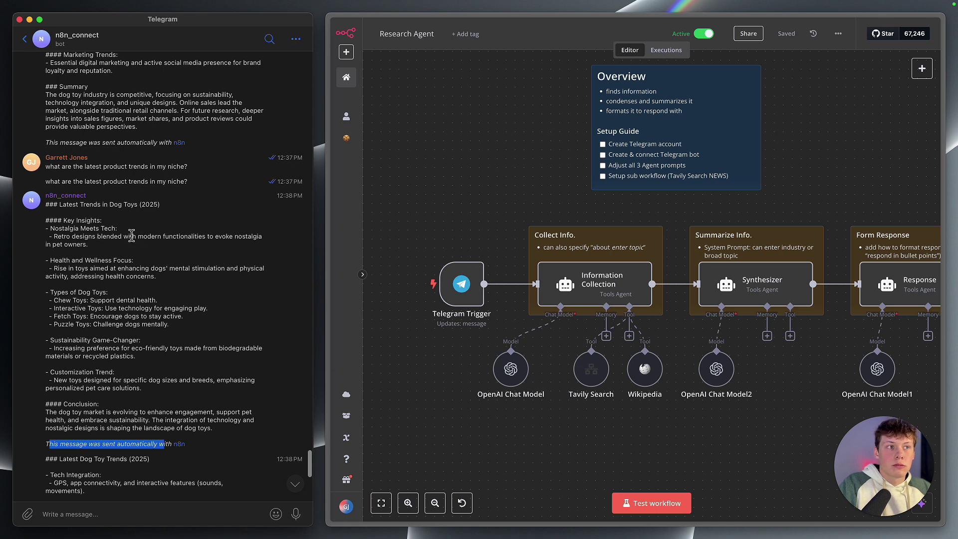
scroll(133, 286, down, 1)
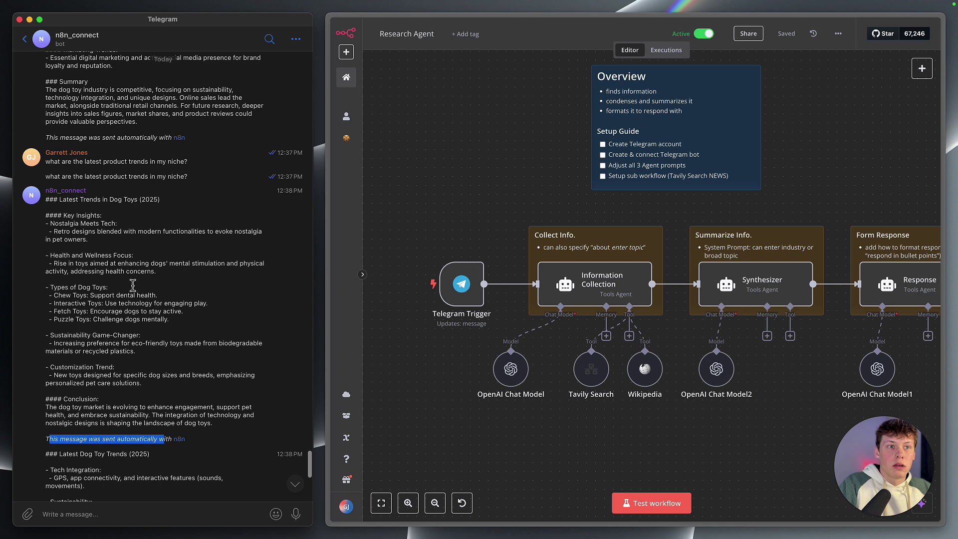
scroll(129, 294, down, 2)
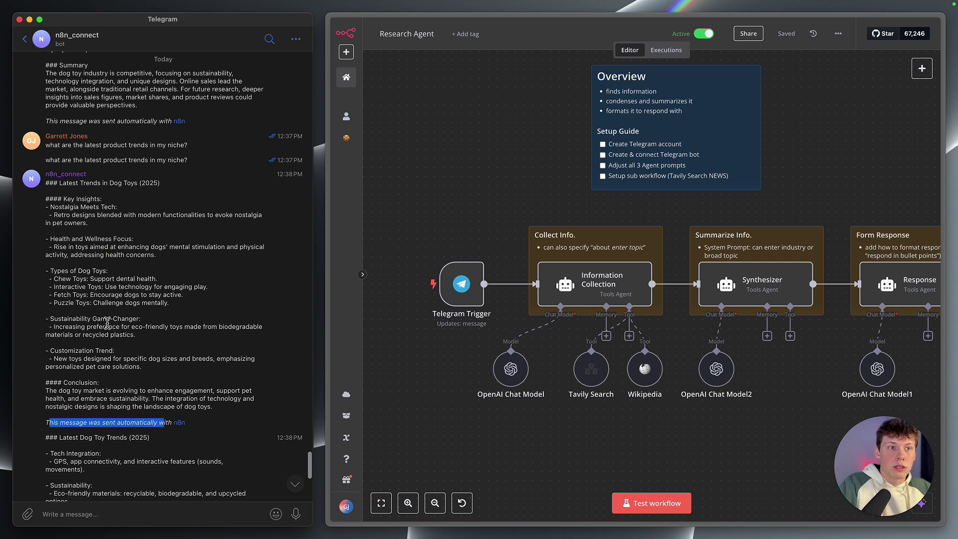
scroll(95, 367, down, 1)
scroll(97, 369, down, 5)
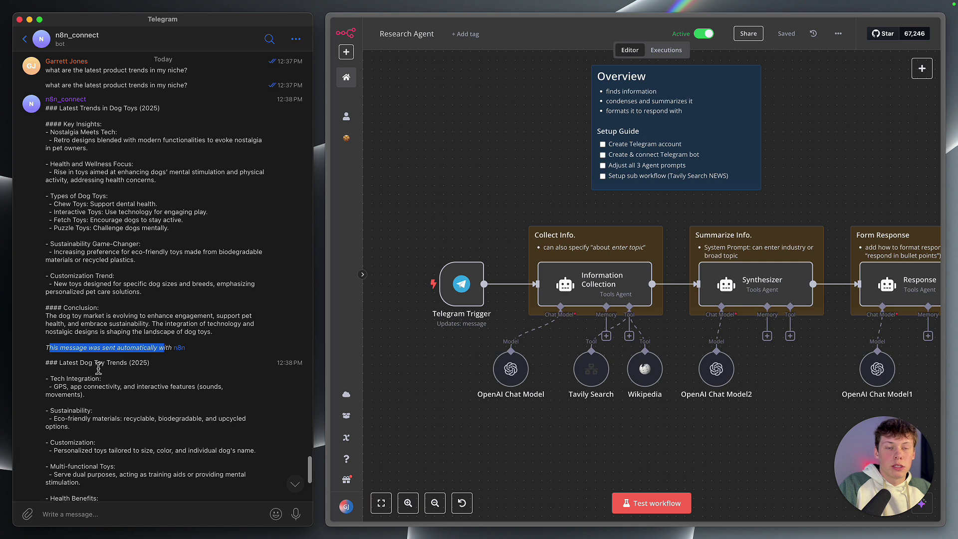
scroll(97, 349, down, 3)
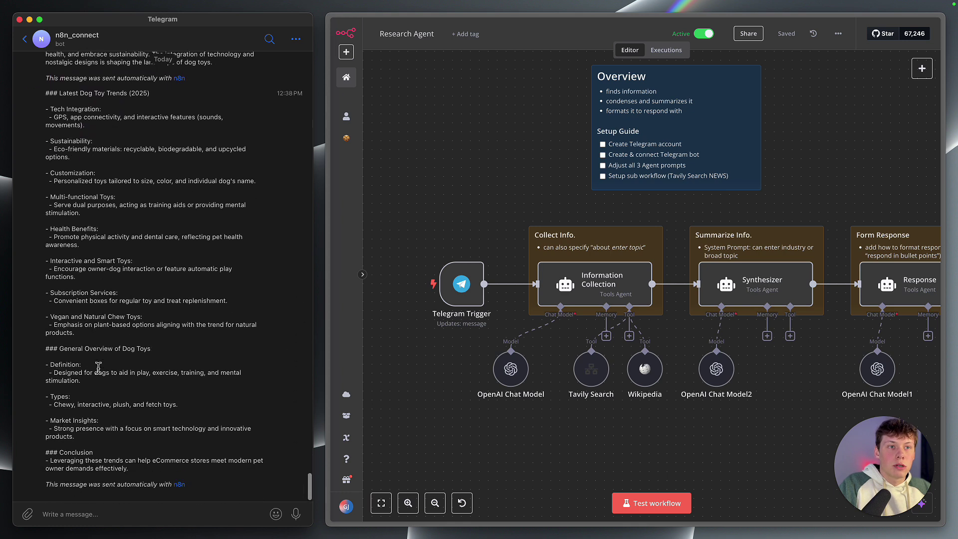
Step: Highlight the second reply's points from Tech Integration down to the General Overview of Dog Toys, then clear the selection
drag(62, 109, 126, 356)
click(126, 357)
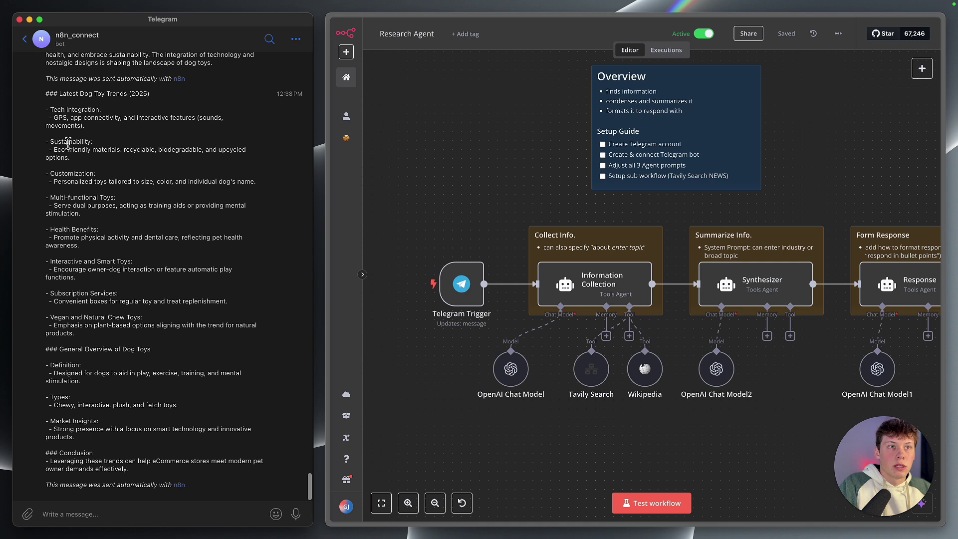
scroll(100, 225, down, 1)
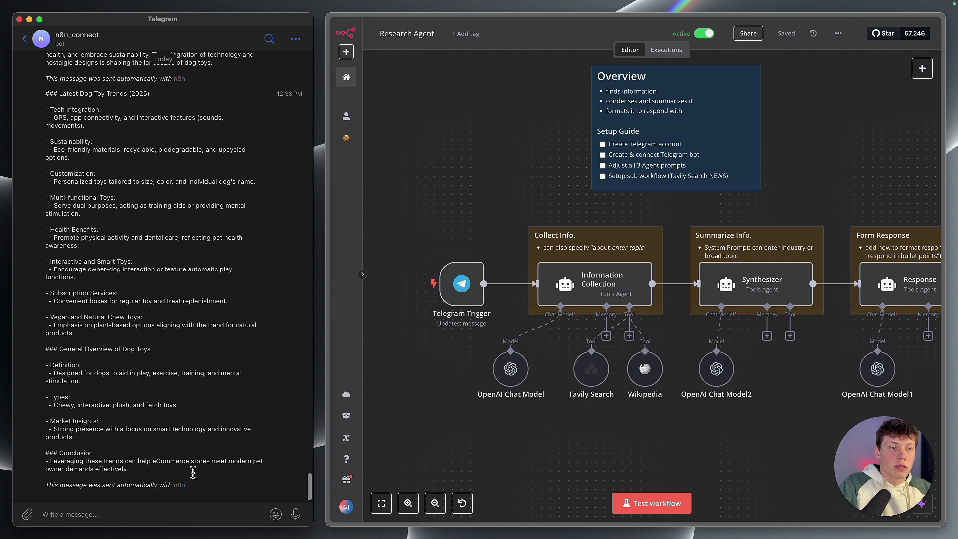
click(468, 454)
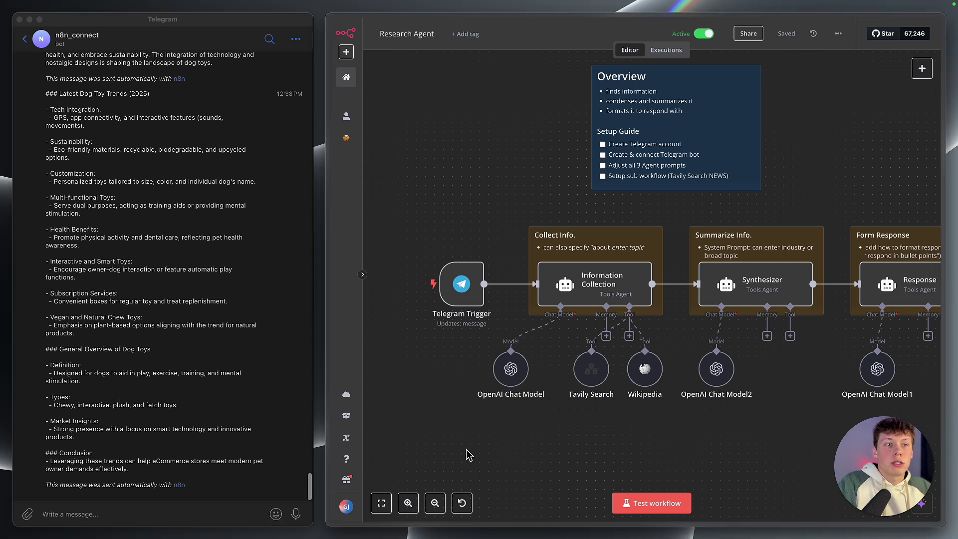
Step: Highlight the second reply's trends from Sustainability to Subscription Services once more, then return to n8n with the workflow window at full size
scroll(250, 294, up, 2)
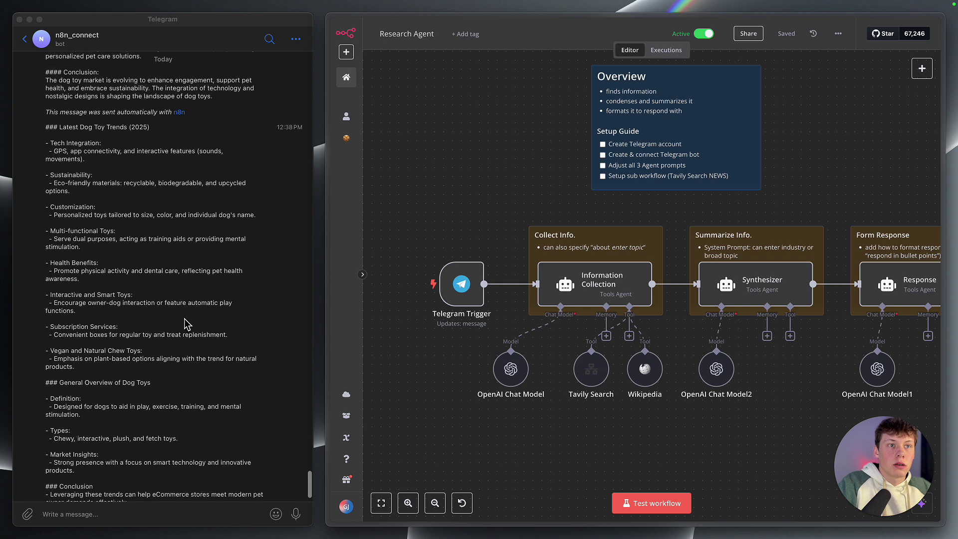
drag(84, 190, 115, 319)
click(115, 340)
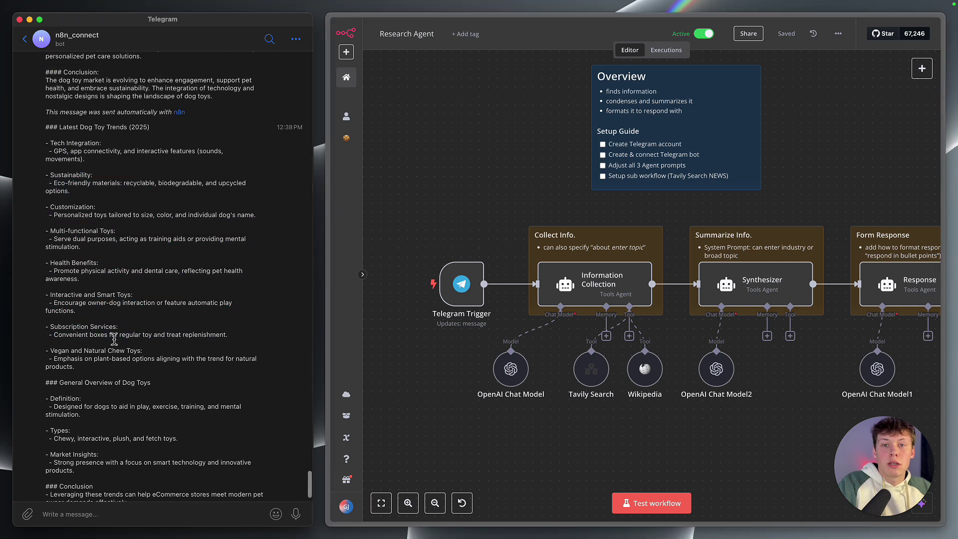
click(451, 445)
key(ctrl+alt+Return)
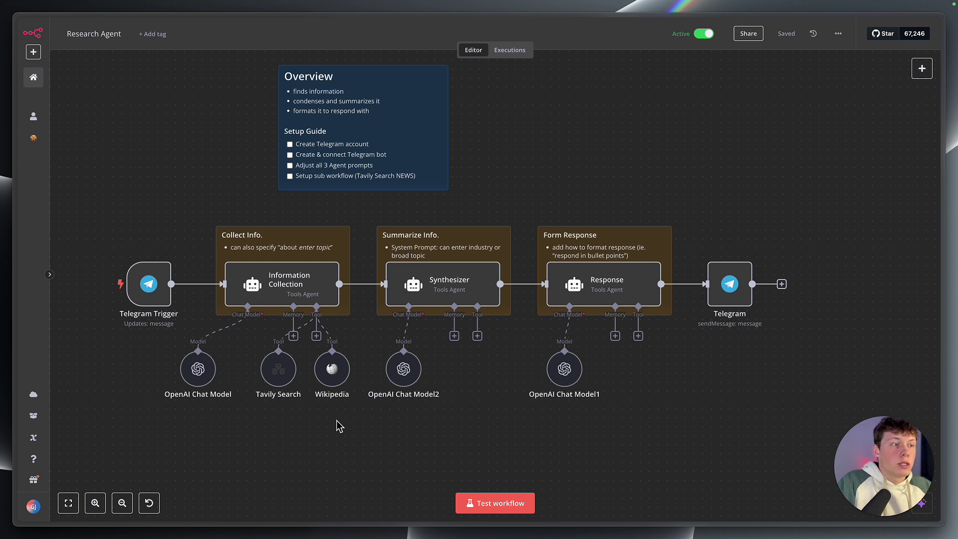